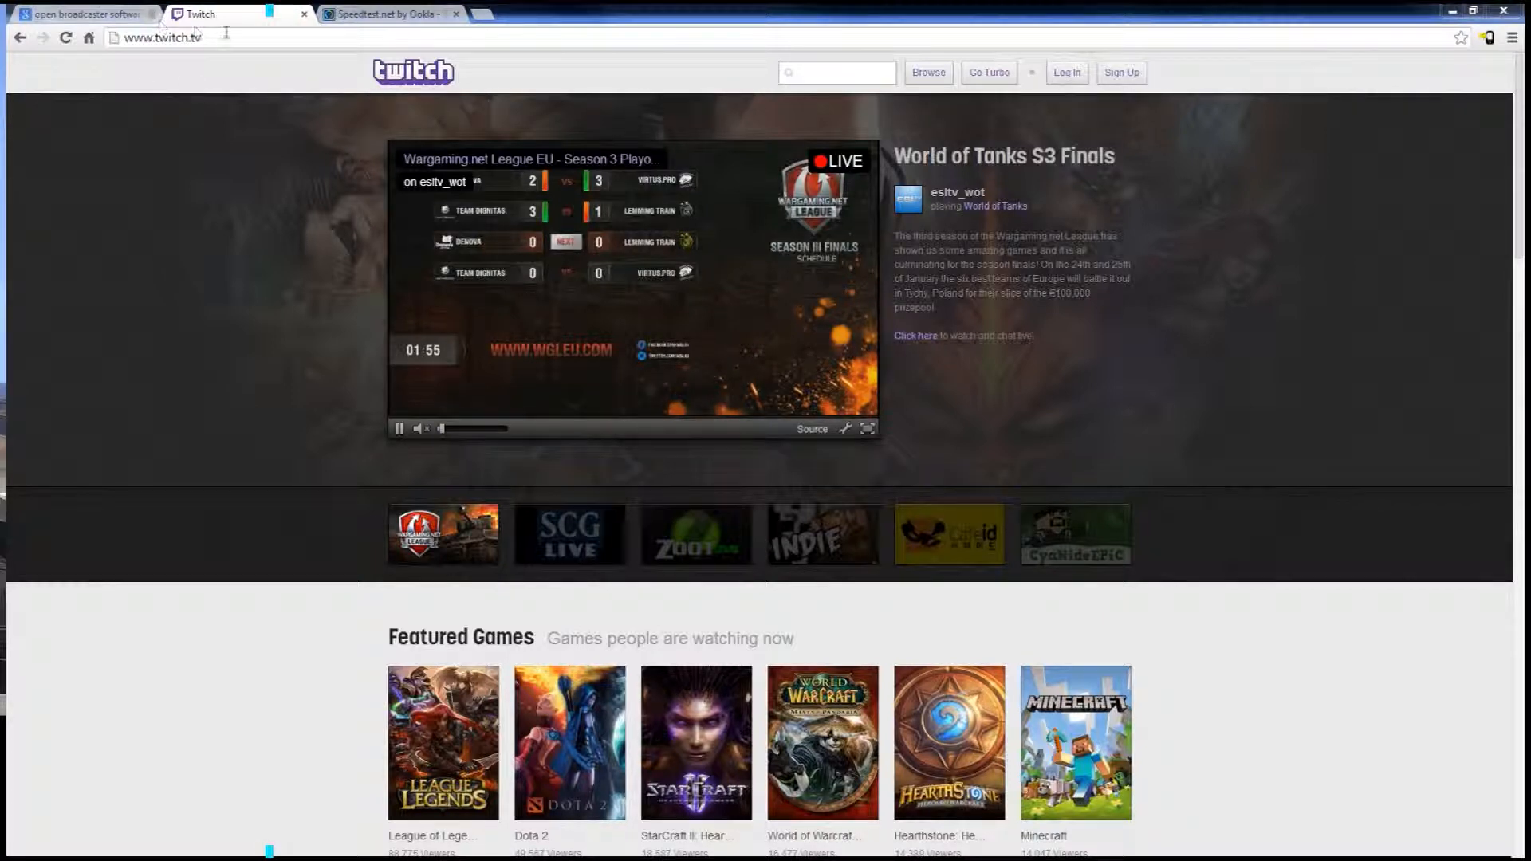
Open the Twitch sign-up form, try entering a username, look over the password, birthday and email fields, and close it
{"action": "left_click", "coordinate": [1122, 73]}
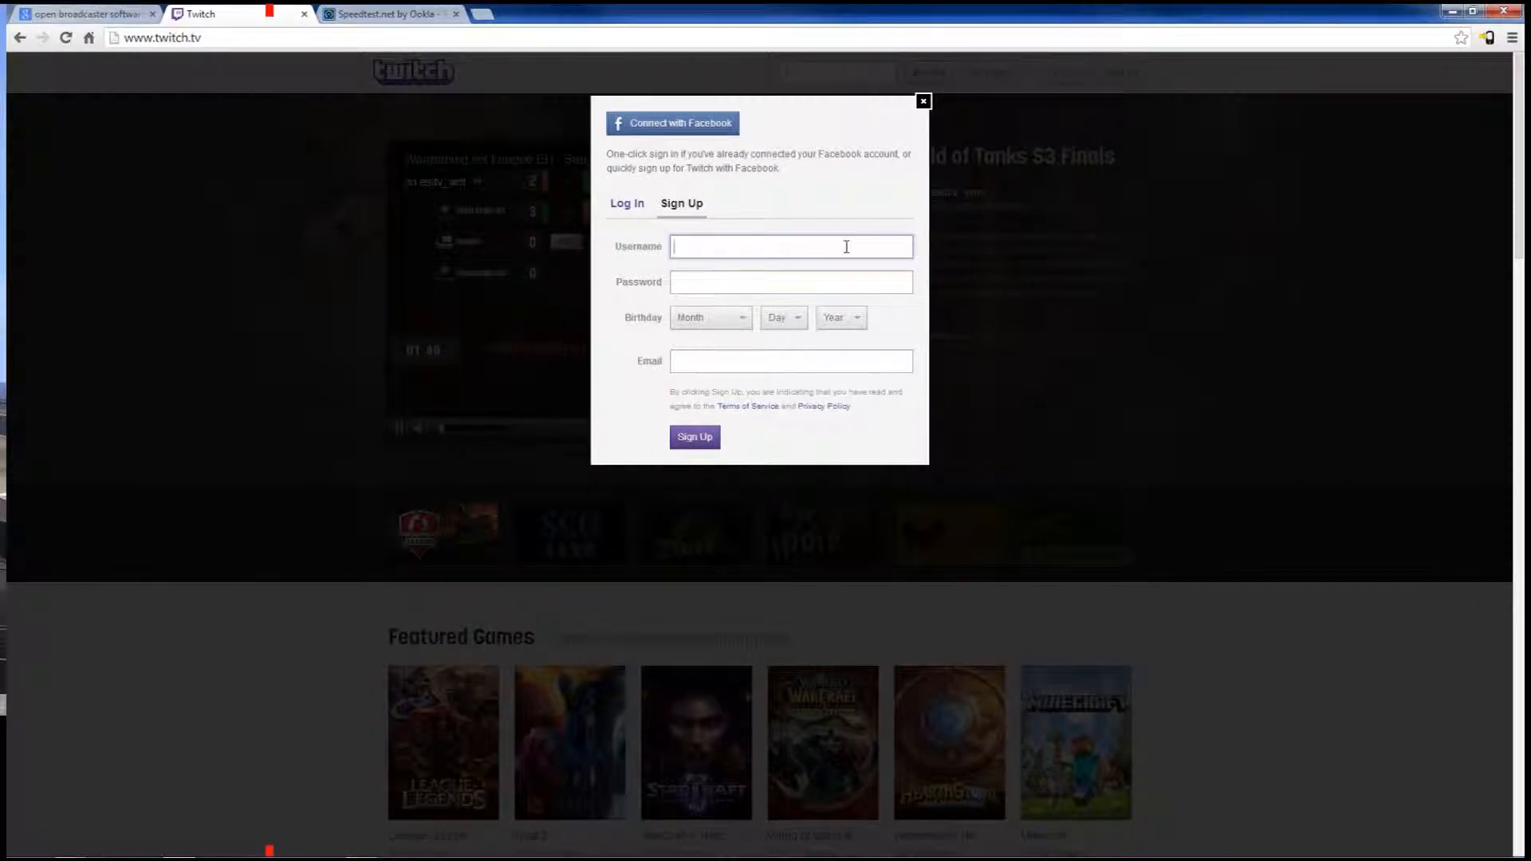
{"action": "type", "text": "AAAMOHL"}
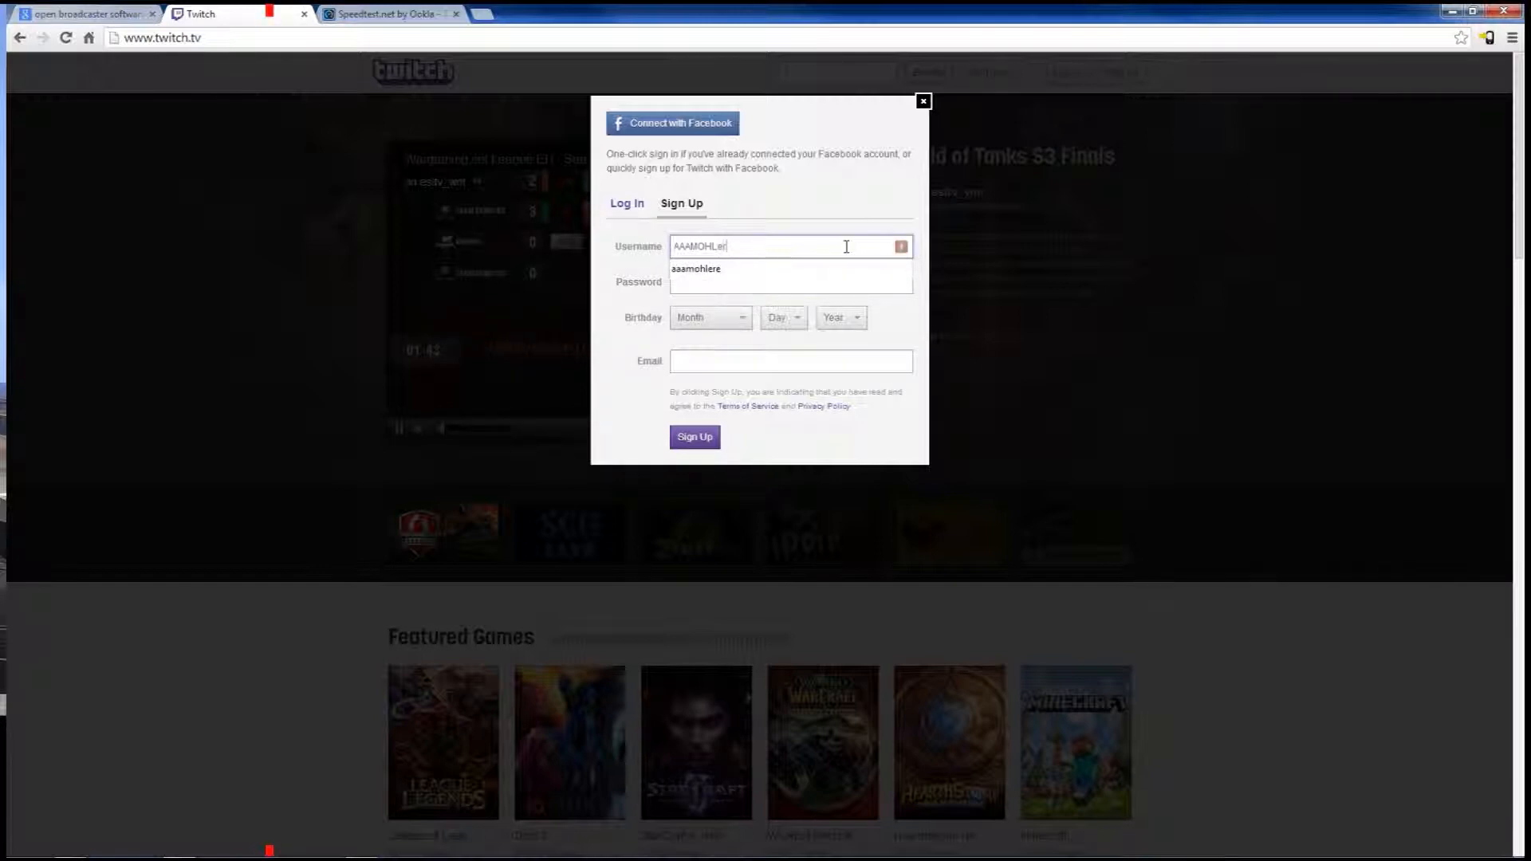
{"action": "type", "text": "ERE"}
{"action": "key", "text": "BackSpace"}
{"action": "key", "text": "BackSpace"}
{"action": "key", "text": "BackSpace"}
{"action": "key", "text": "BackSpace"}
{"action": "key", "text": "BackSpace"}
{"action": "key", "text": "BackSpace"}
{"action": "key", "text": "BackSpace"}
{"action": "key", "text": "BackSpace"}
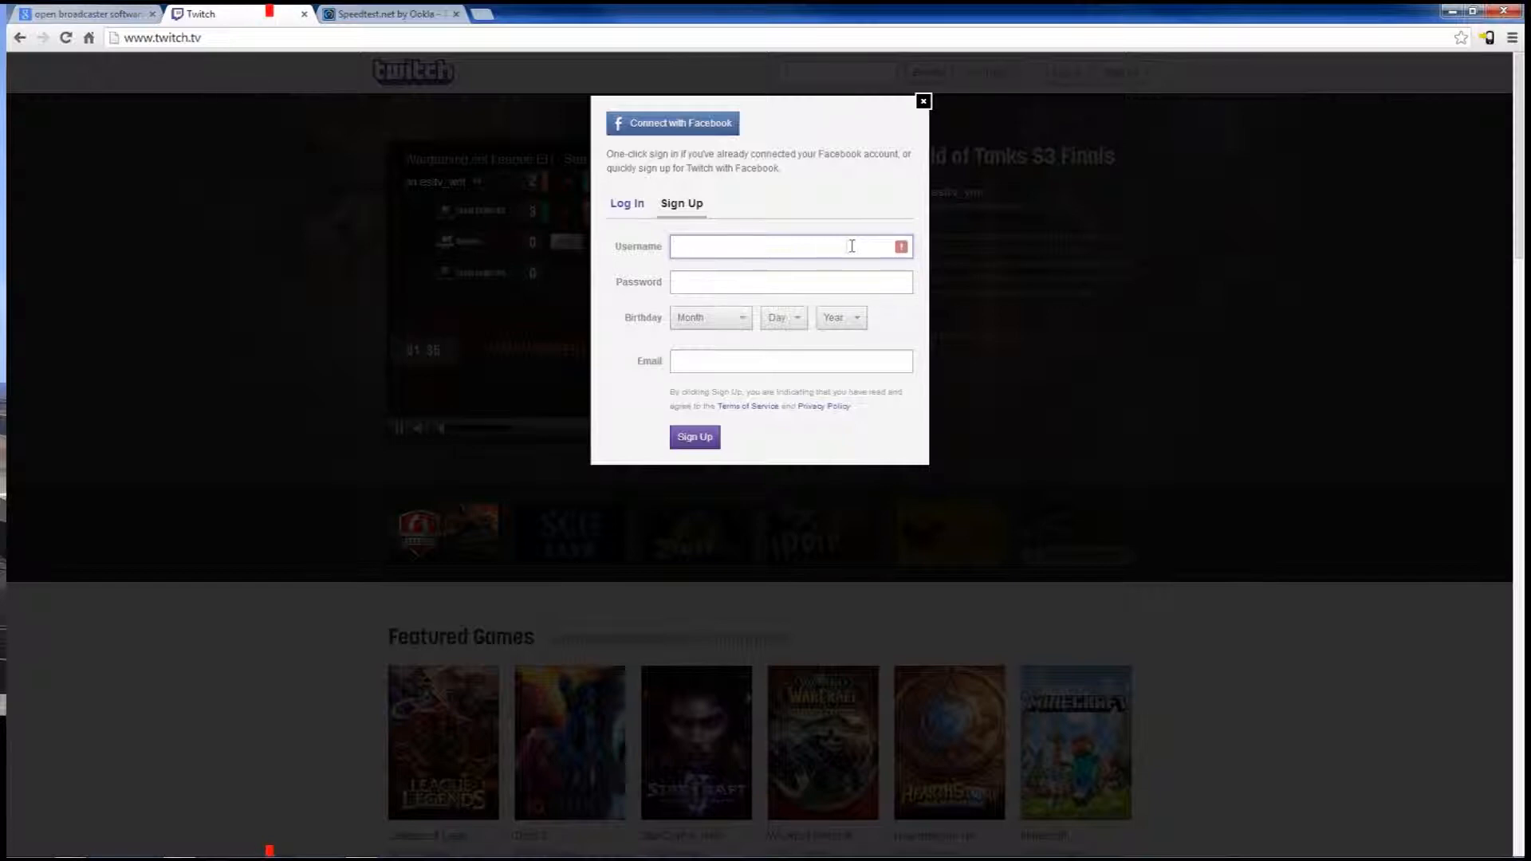
{"action": "left_click", "coordinate": [758, 277]}
{"action": "left_click", "coordinate": [686, 318]}
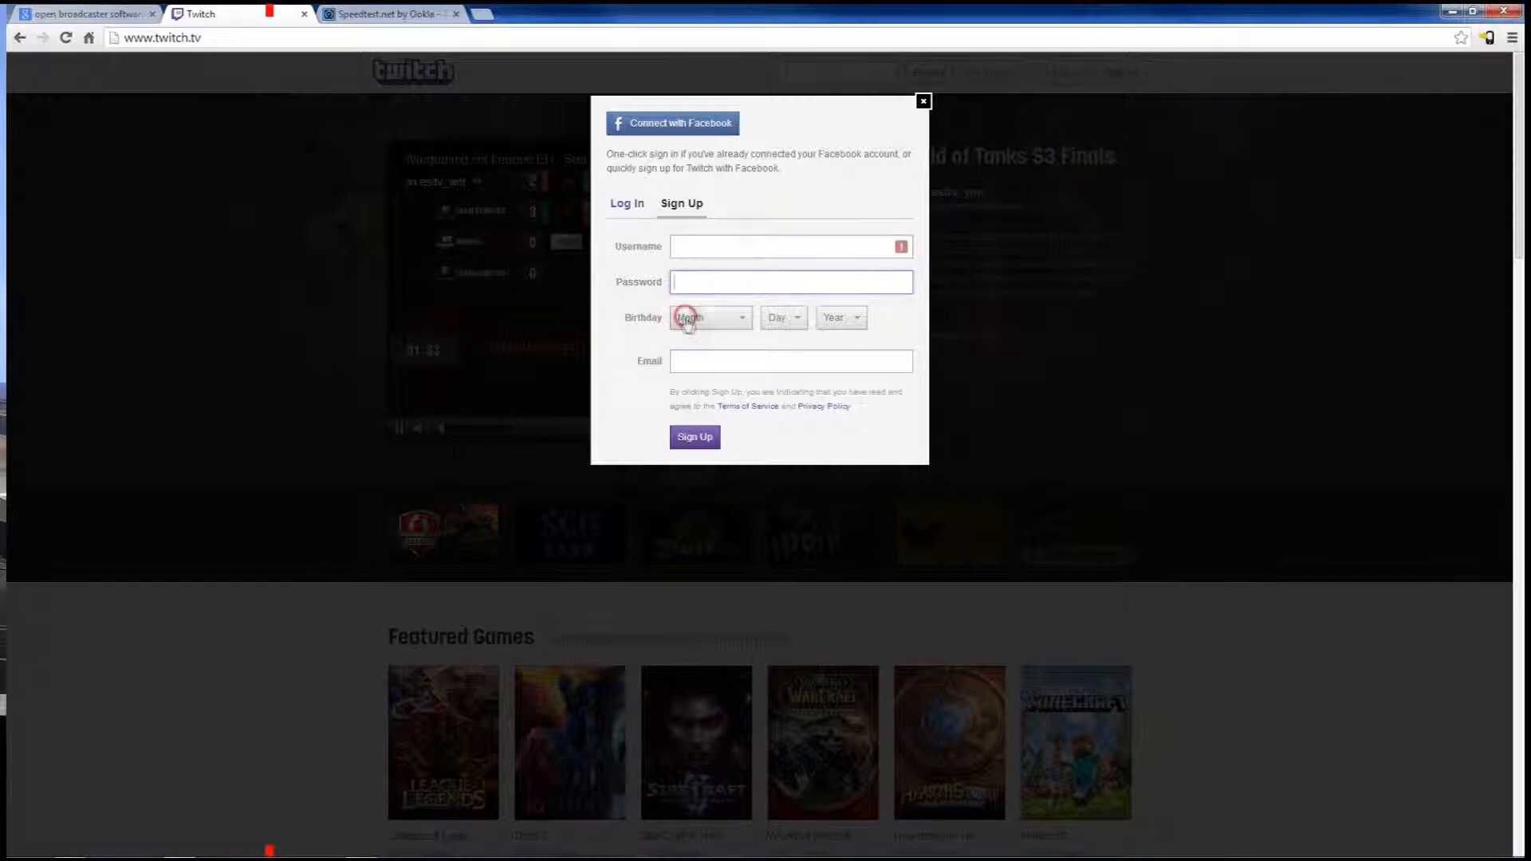
{"action": "left_click", "coordinate": [691, 319]}
{"action": "left_click", "coordinate": [696, 361]}
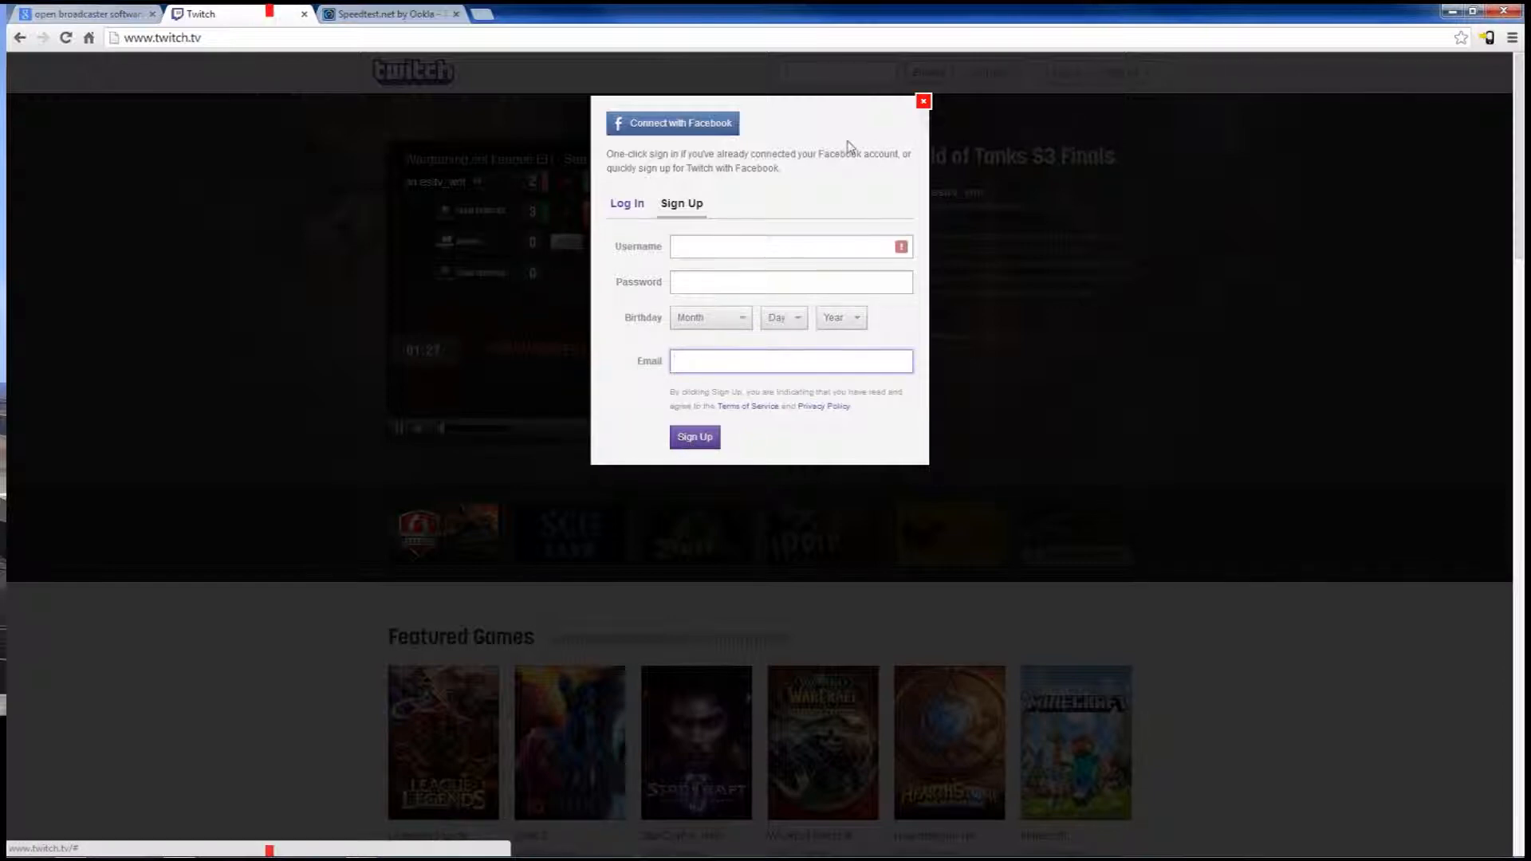
{"action": "left_click", "coordinate": [922, 104]}
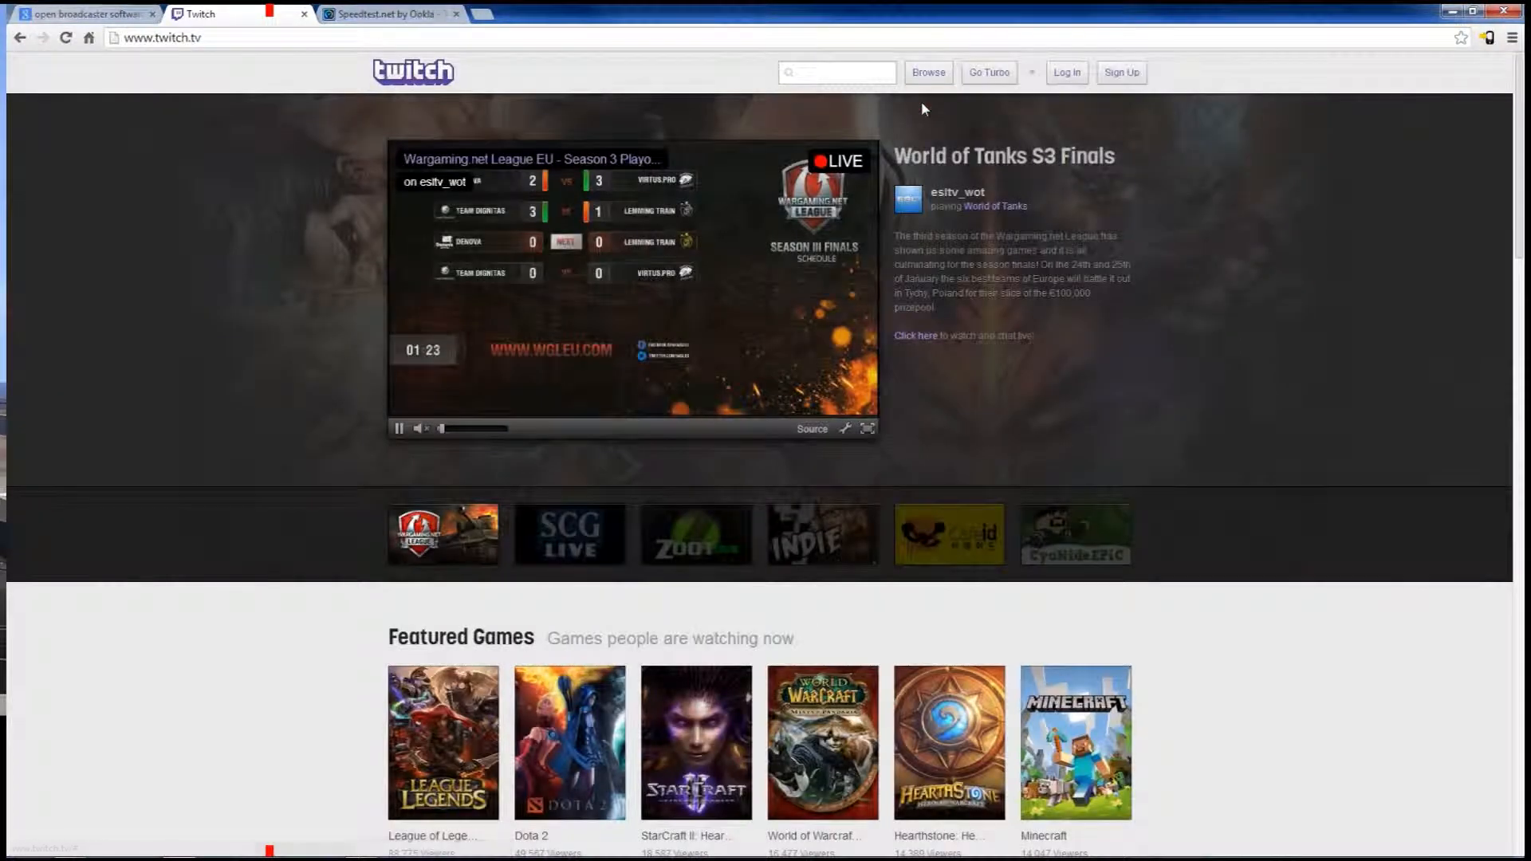
Log in to the existing Twitch account
{"action": "left_click", "coordinate": [1067, 72]}
{"action": "left_click", "coordinate": [692, 318]}
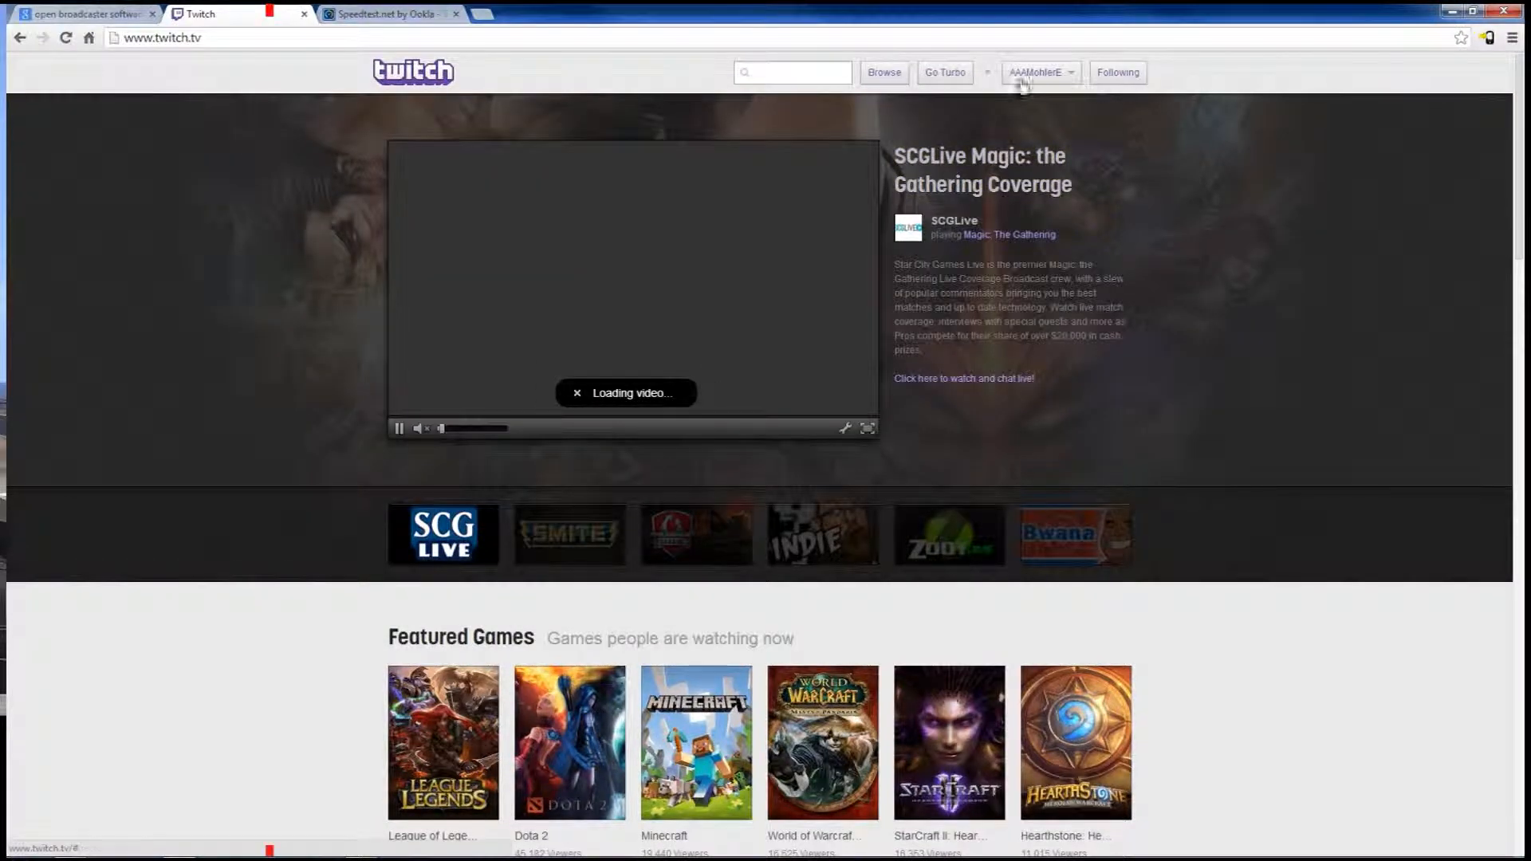
{"action": "left_click", "coordinate": [1037, 73]}
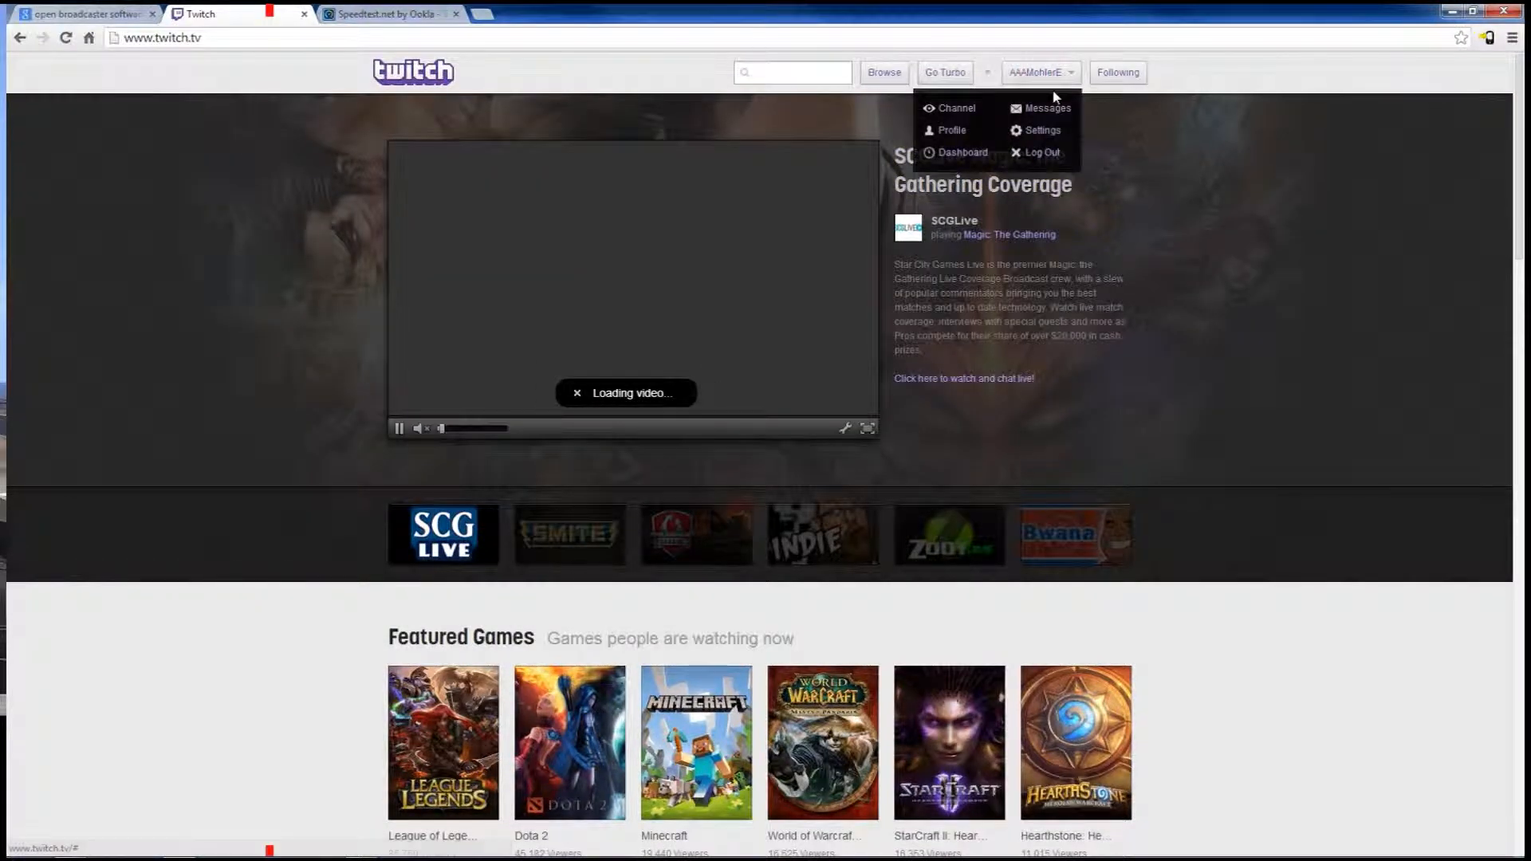
{"action": "left_click", "coordinate": [342, 16]}
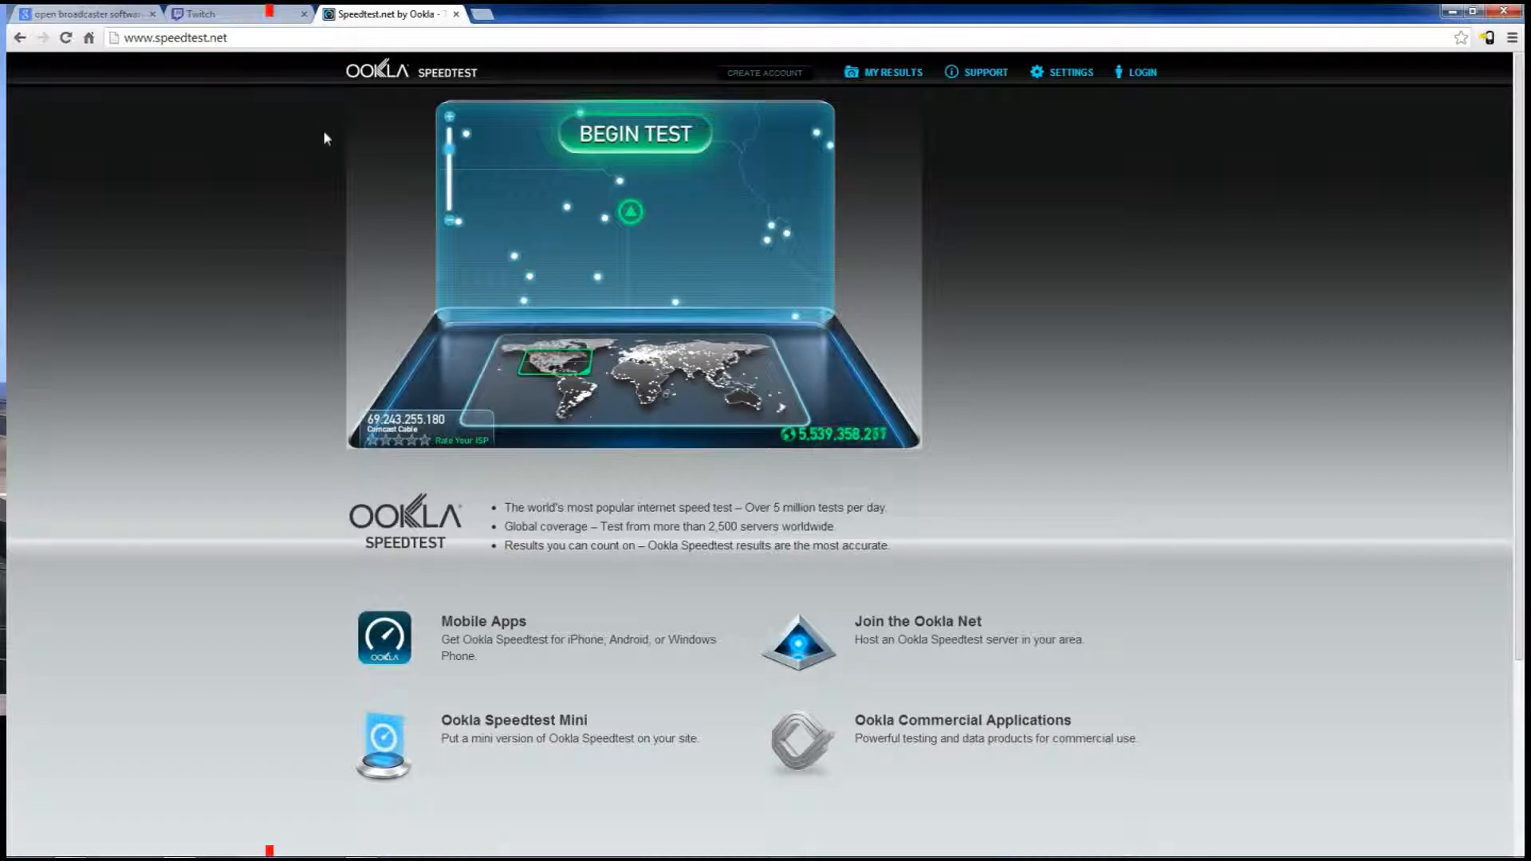
{"action": "left_click_drag", "start_coordinate": [225, 38], "coordinate": [124, 37]}
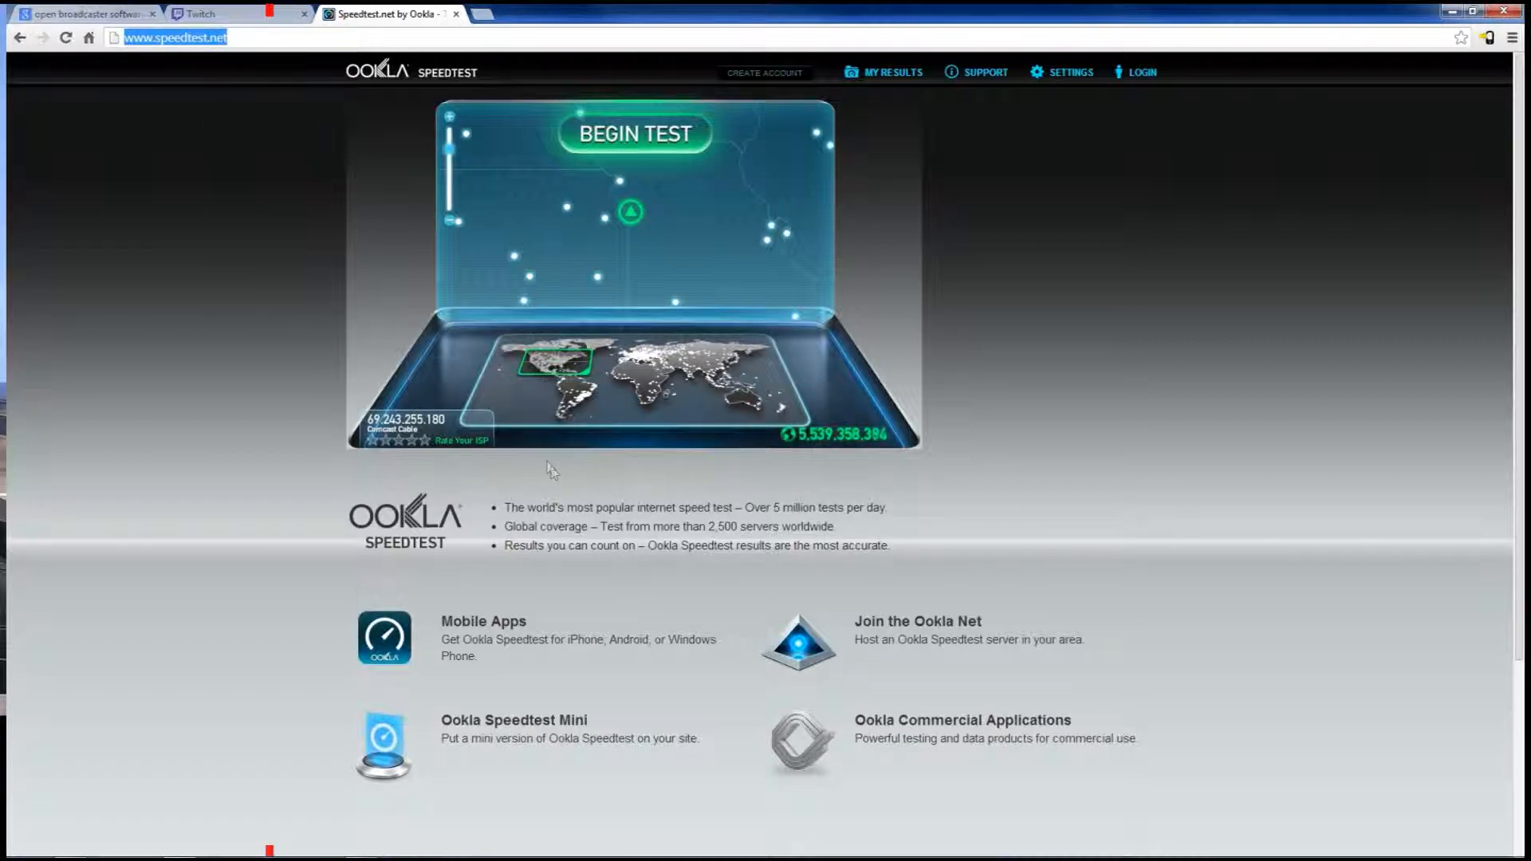
{"action": "left_click", "coordinate": [263, 38]}
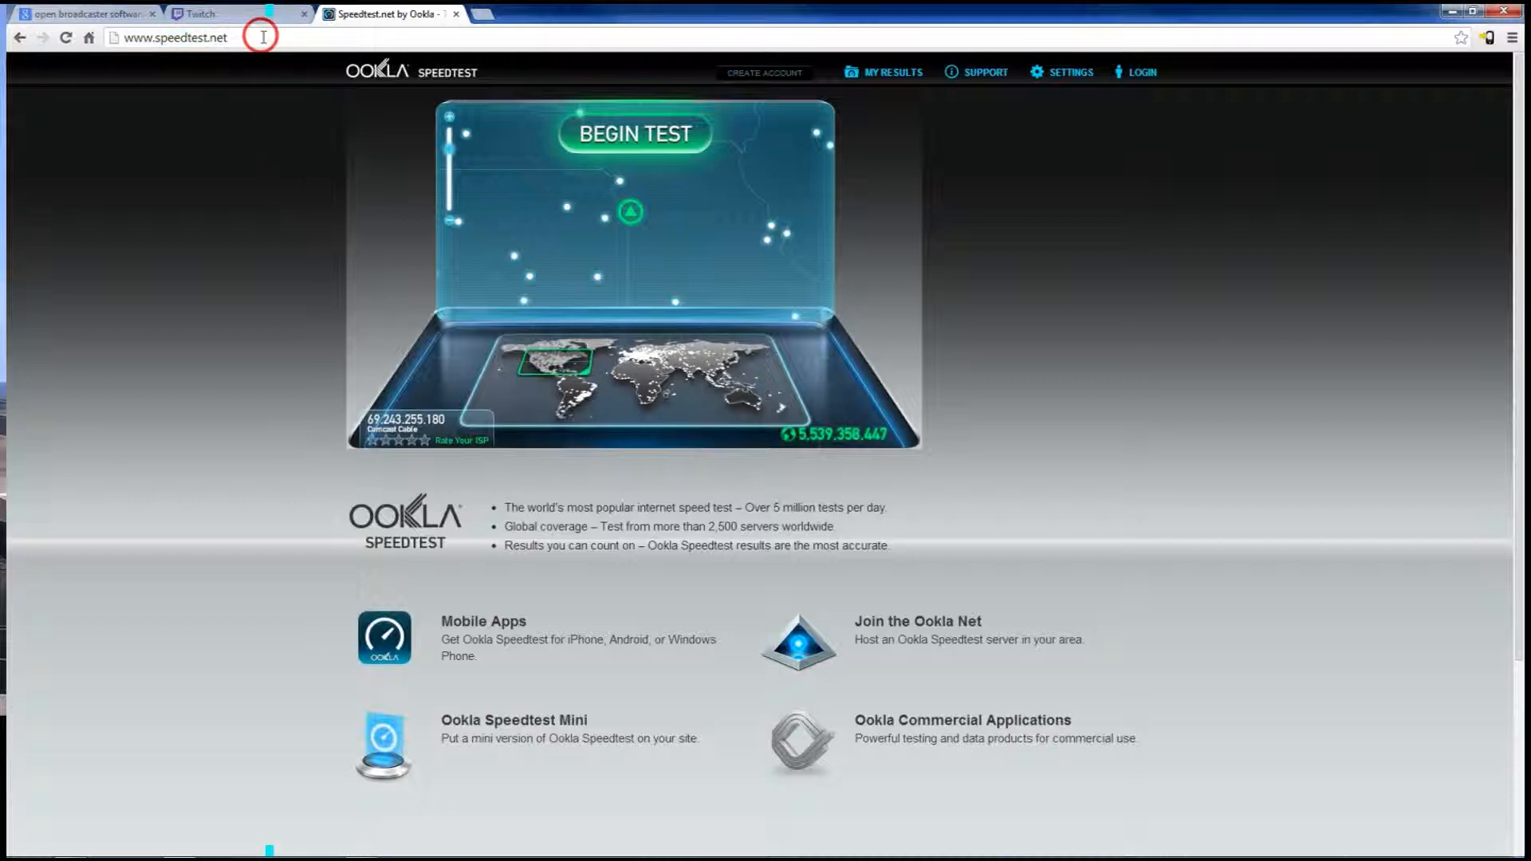
{"action": "left_click", "coordinate": [610, 137]}
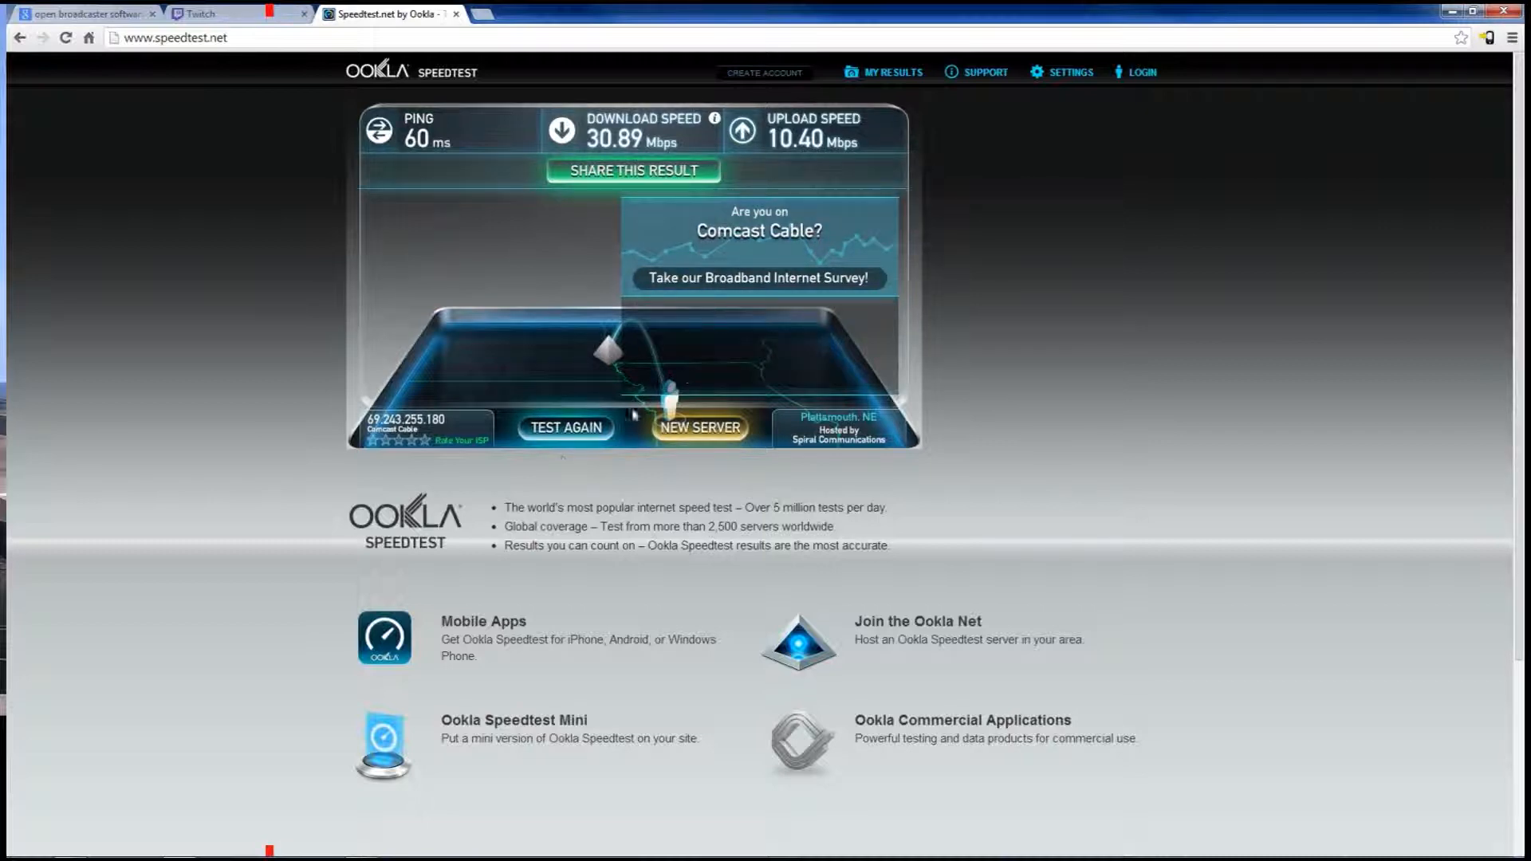
Return to the Google results for "open broadcaster software" and open the obsproject.com Download page
{"action": "left_click", "coordinate": [42, 19]}
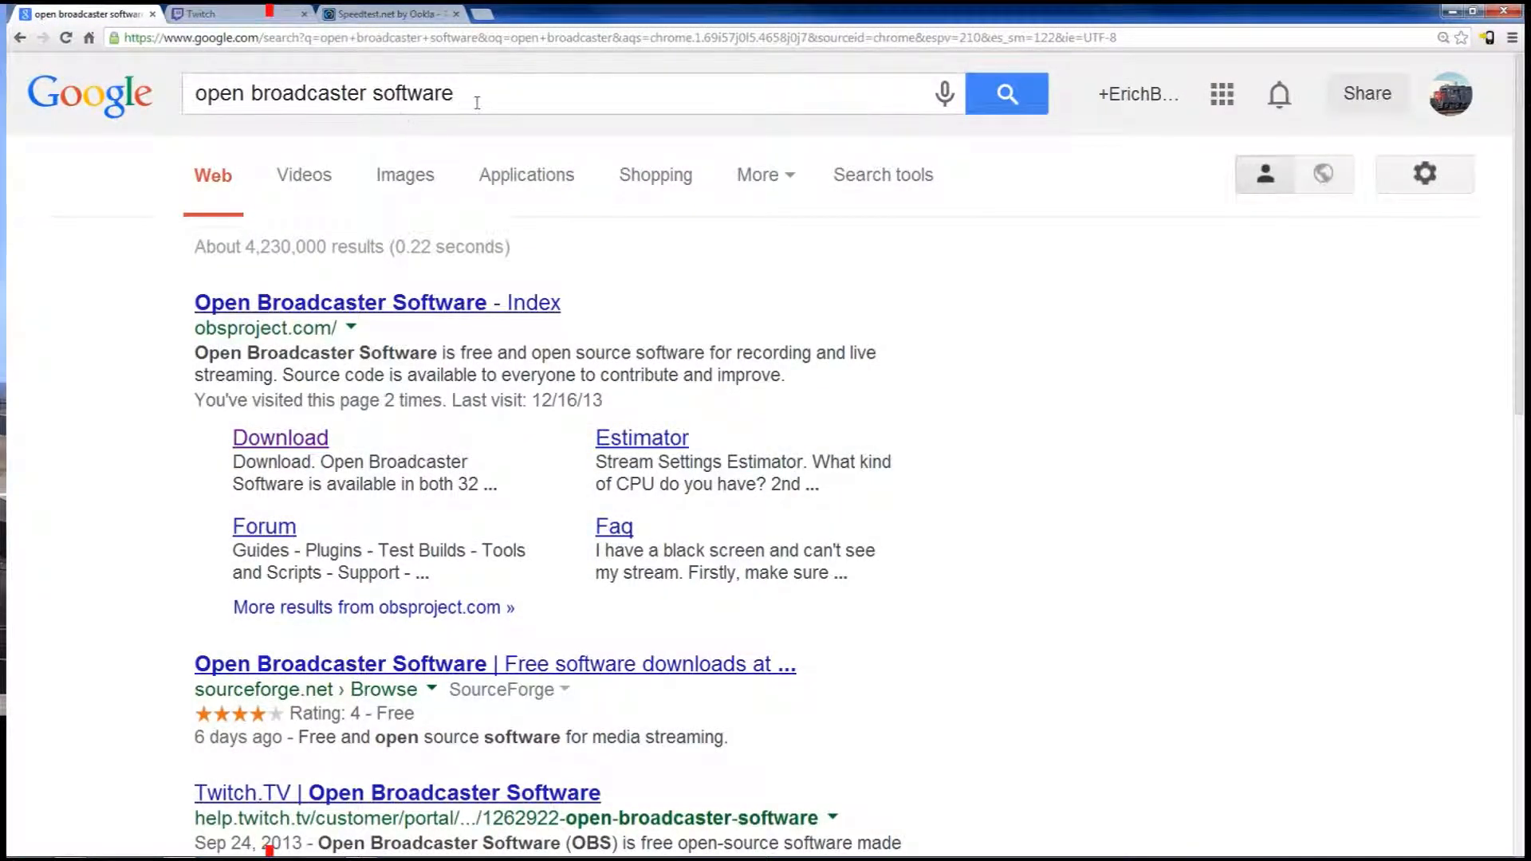
{"action": "left_click_drag", "start_coordinate": [490, 100], "coordinate": [191, 100]}
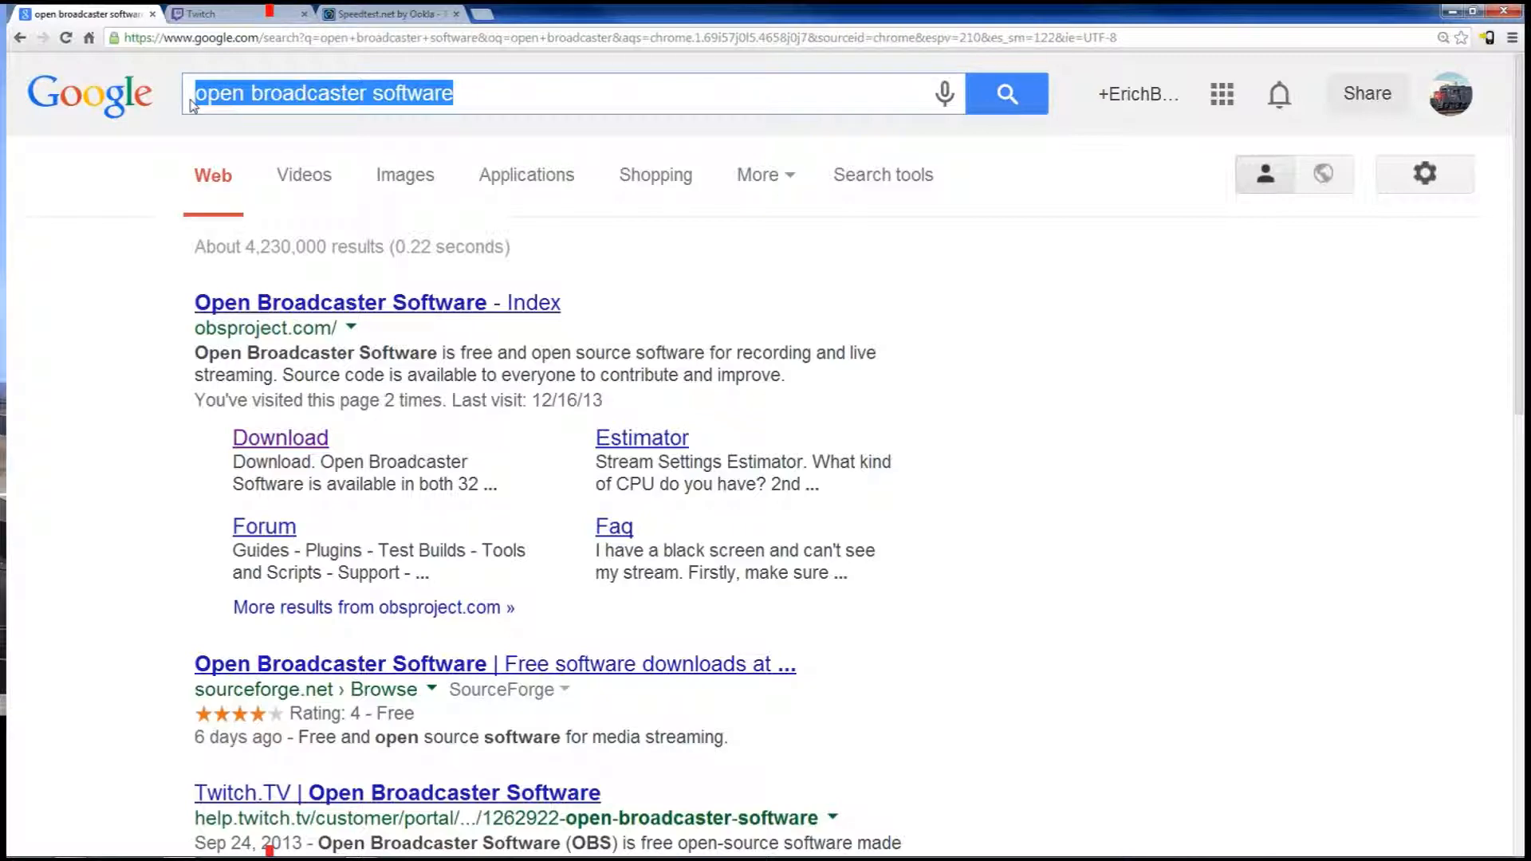
{"action": "mouse_move", "coordinate": [170, 290]}
{"action": "left_mouse_down"}
{"action": "mouse_move", "coordinate": [198, 301]}
{"action": "mouse_move", "coordinate": [188, 310]}
{"action": "left_mouse_up"}
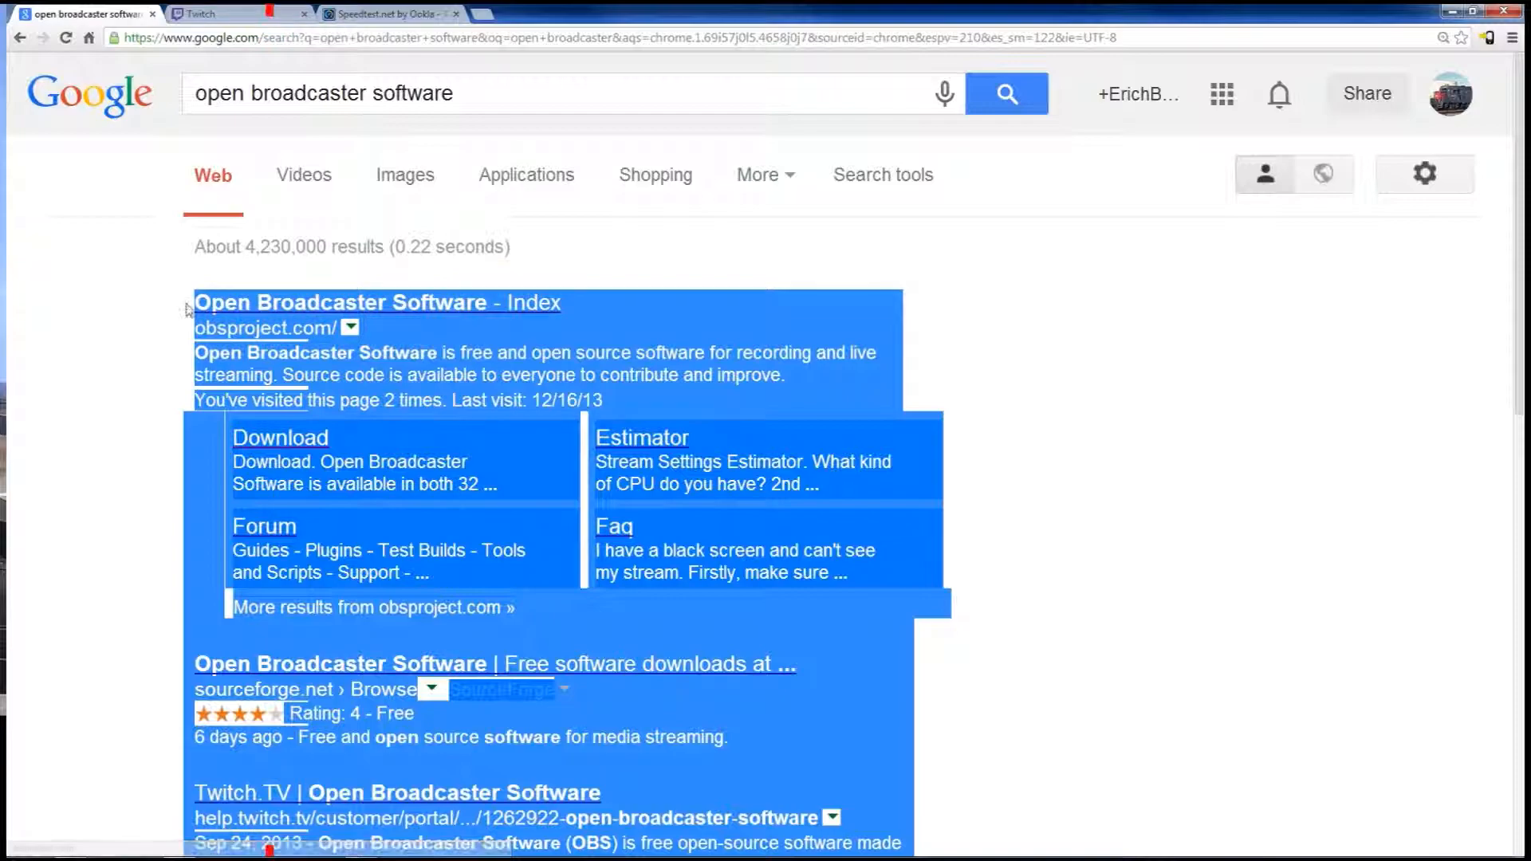
{"action": "left_click", "coordinate": [188, 311]}
{"action": "left_click", "coordinate": [295, 441]}
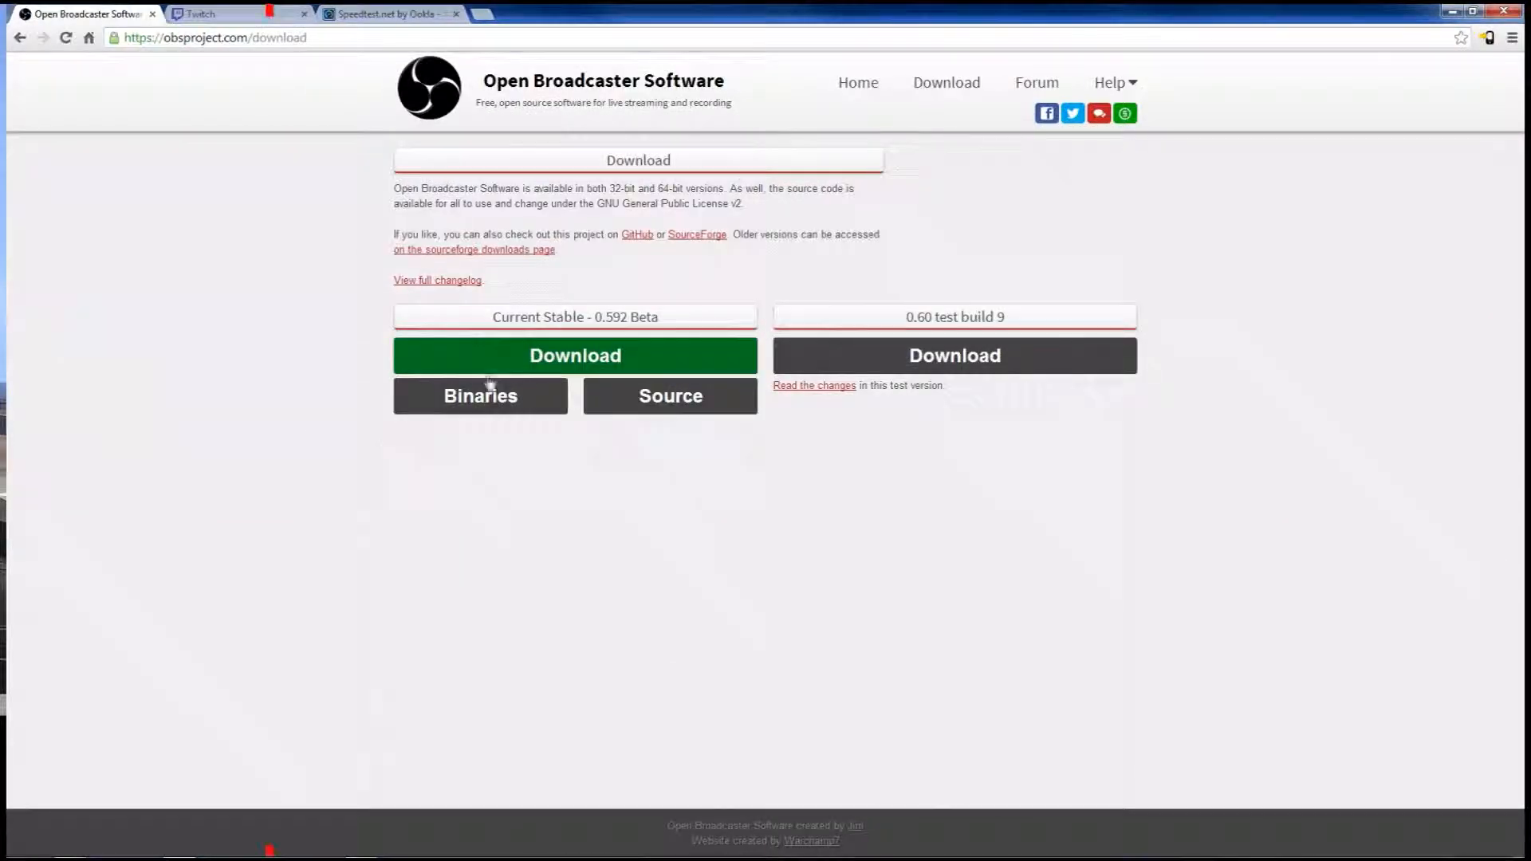
Download the Current Stable 0.592 Beta installer and show the downloaded file in its folder
{"action": "left_click_drag", "start_coordinate": [676, 319], "coordinate": [502, 317]}
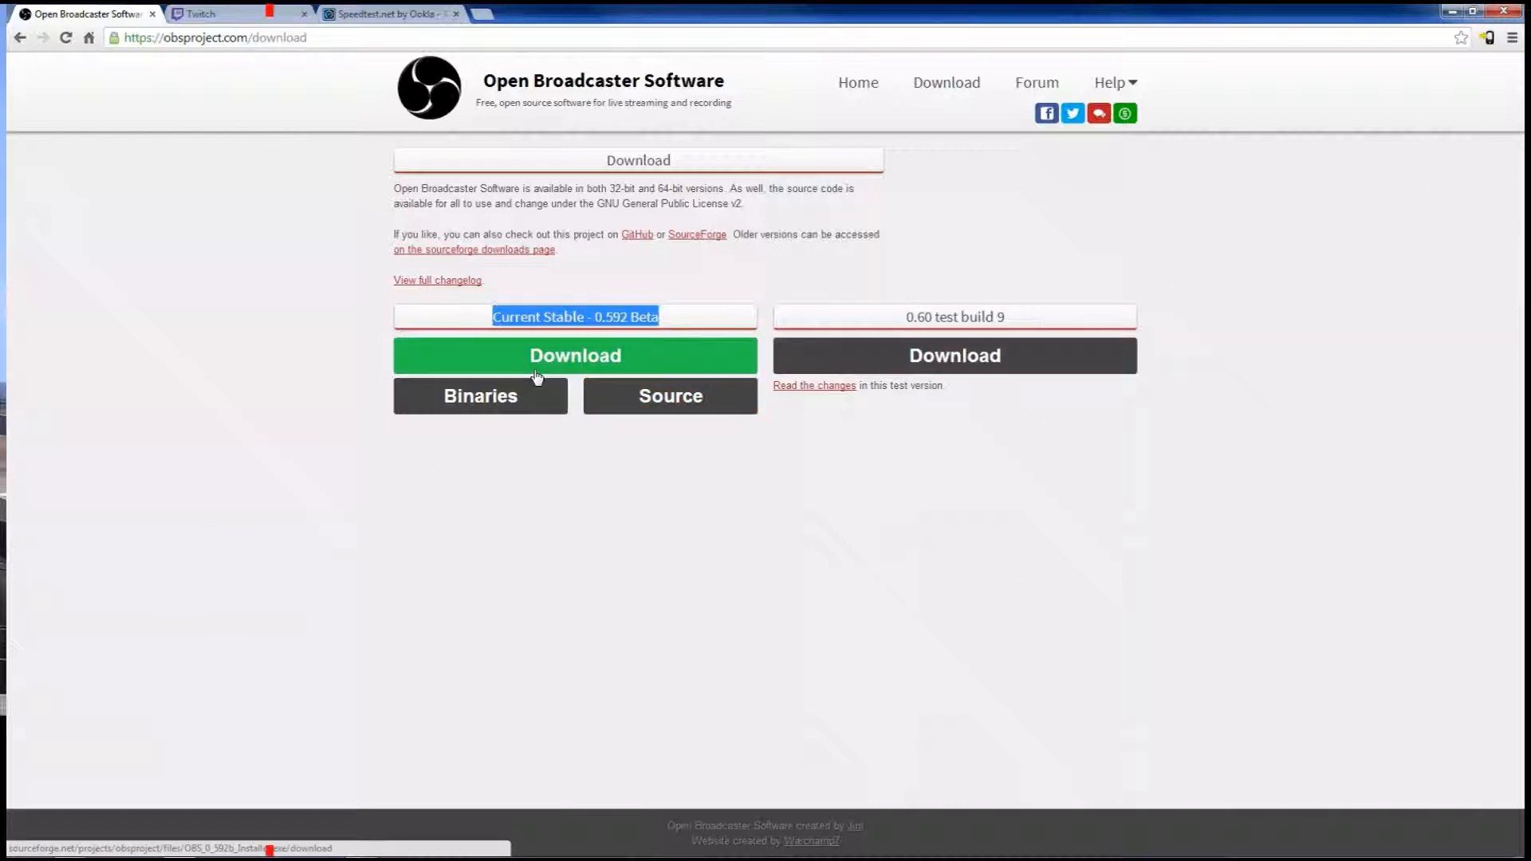
{"action": "left_click", "coordinate": [449, 351]}
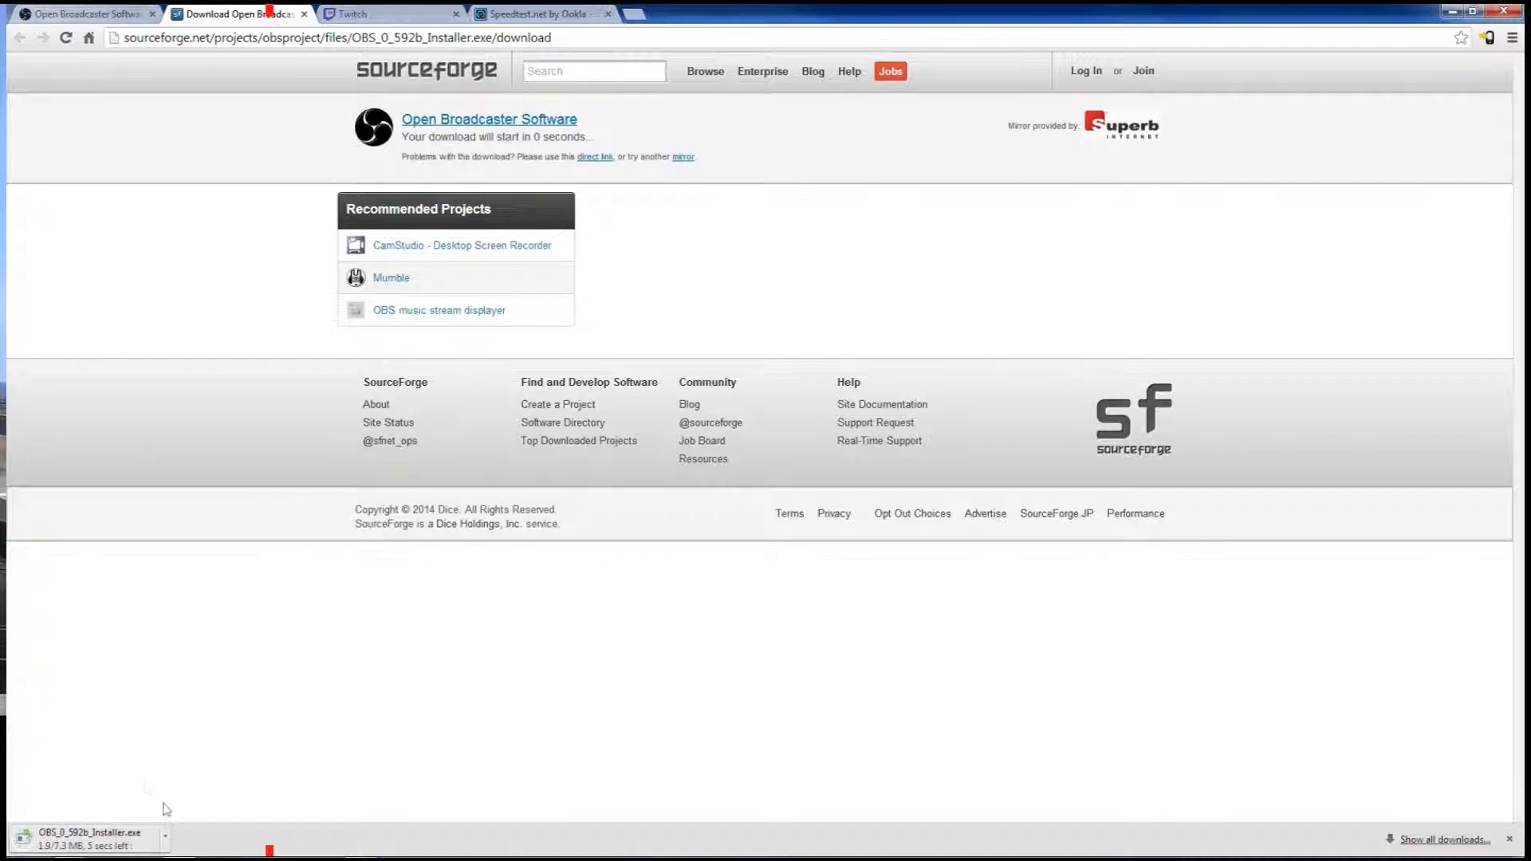
{"action": "left_click", "coordinate": [163, 839]}
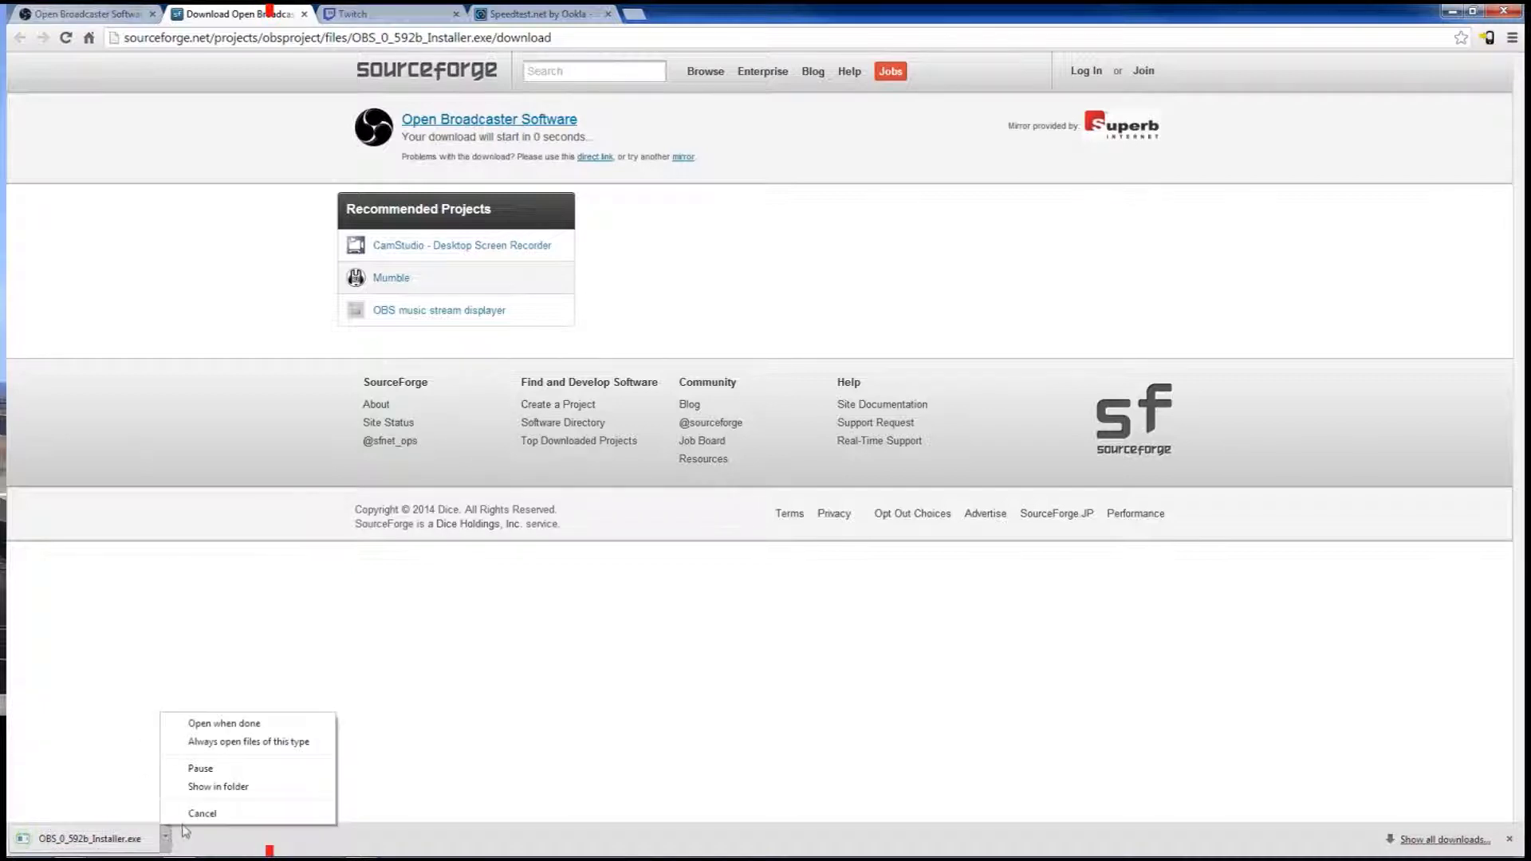
{"action": "right_click", "coordinate": [142, 834]}
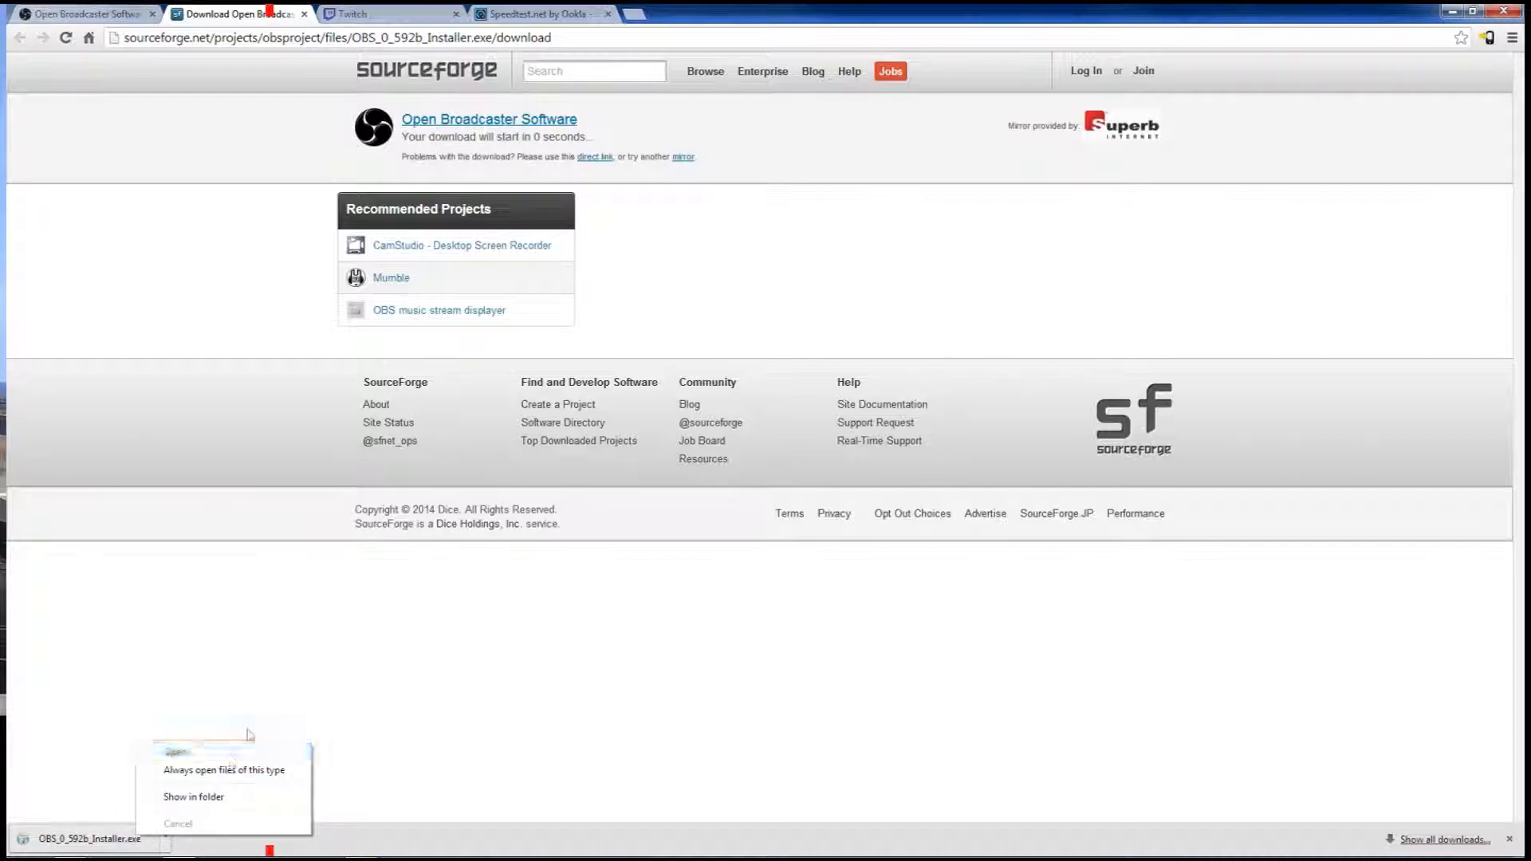
{"action": "left_click", "coordinate": [199, 796]}
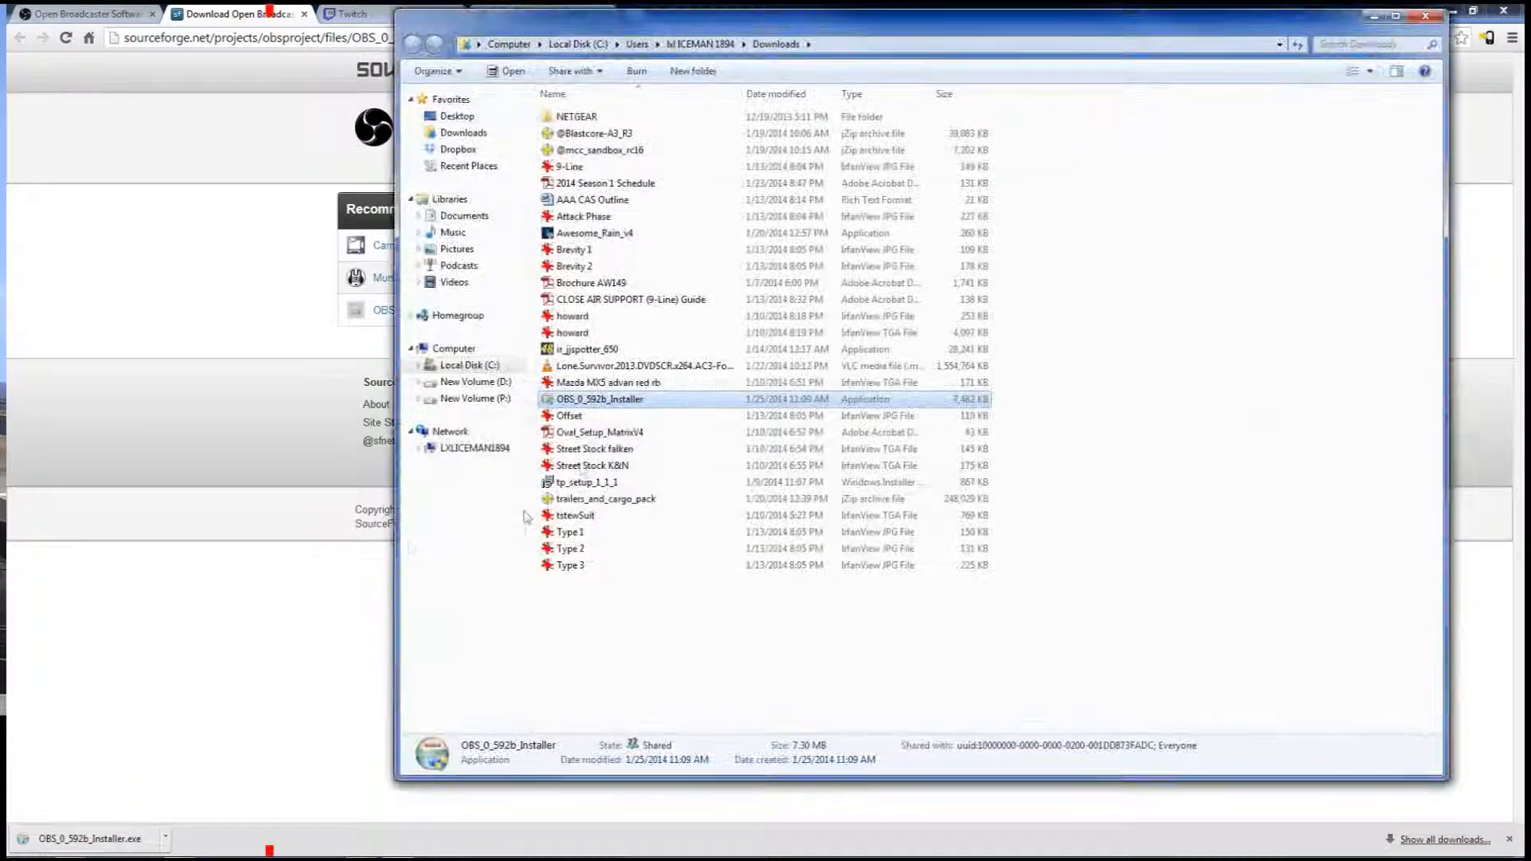
Delete OBS_0_592b_Installer from the Downloads folder and close the folder window
{"action": "right_click", "coordinate": [603, 402]}
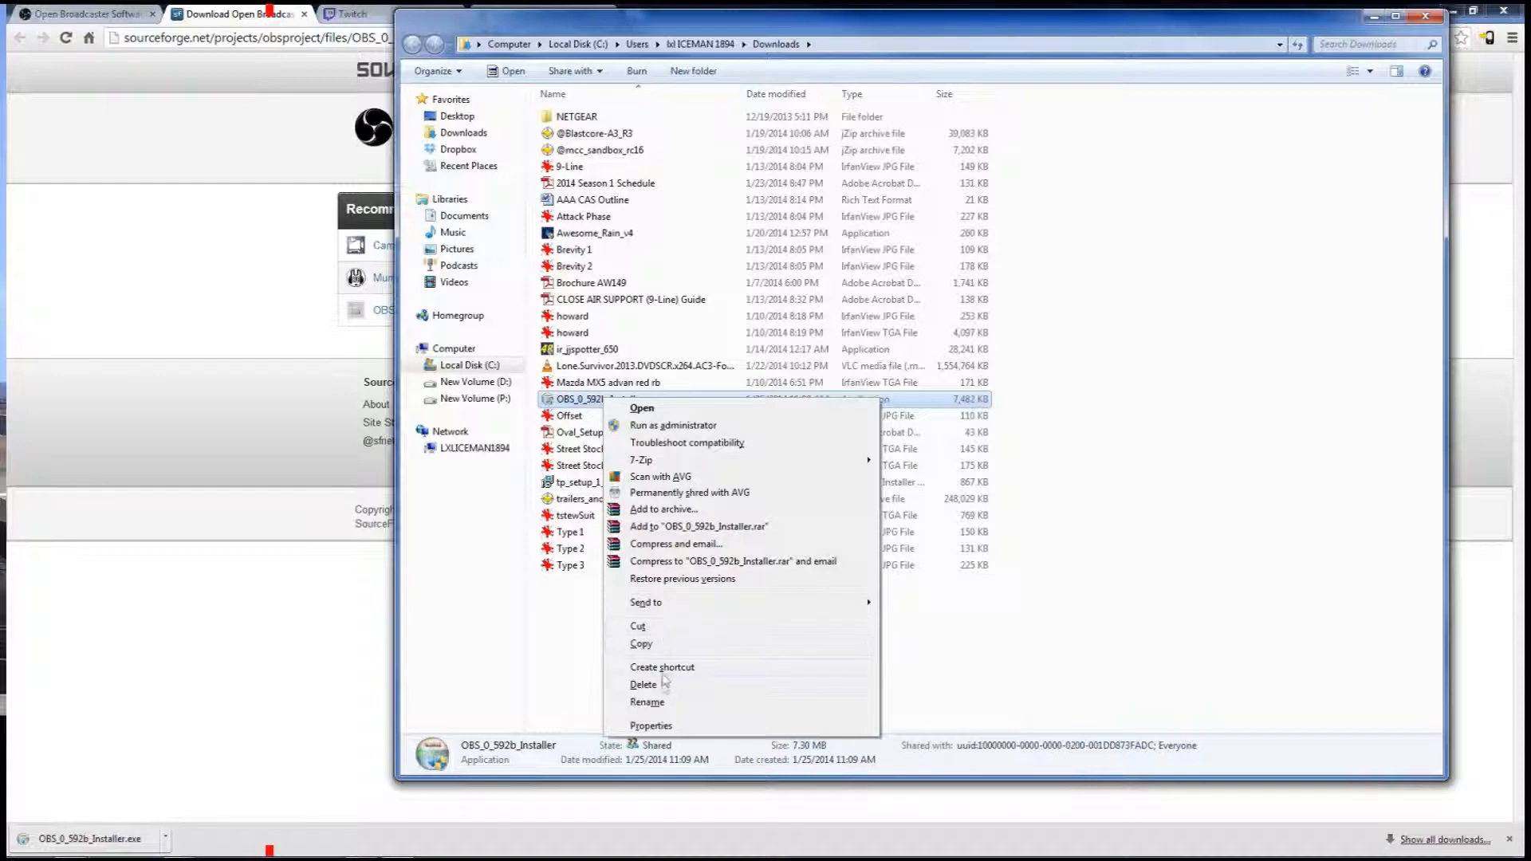
{"action": "left_click", "coordinate": [660, 684]}
{"action": "key", "text": "Return"}
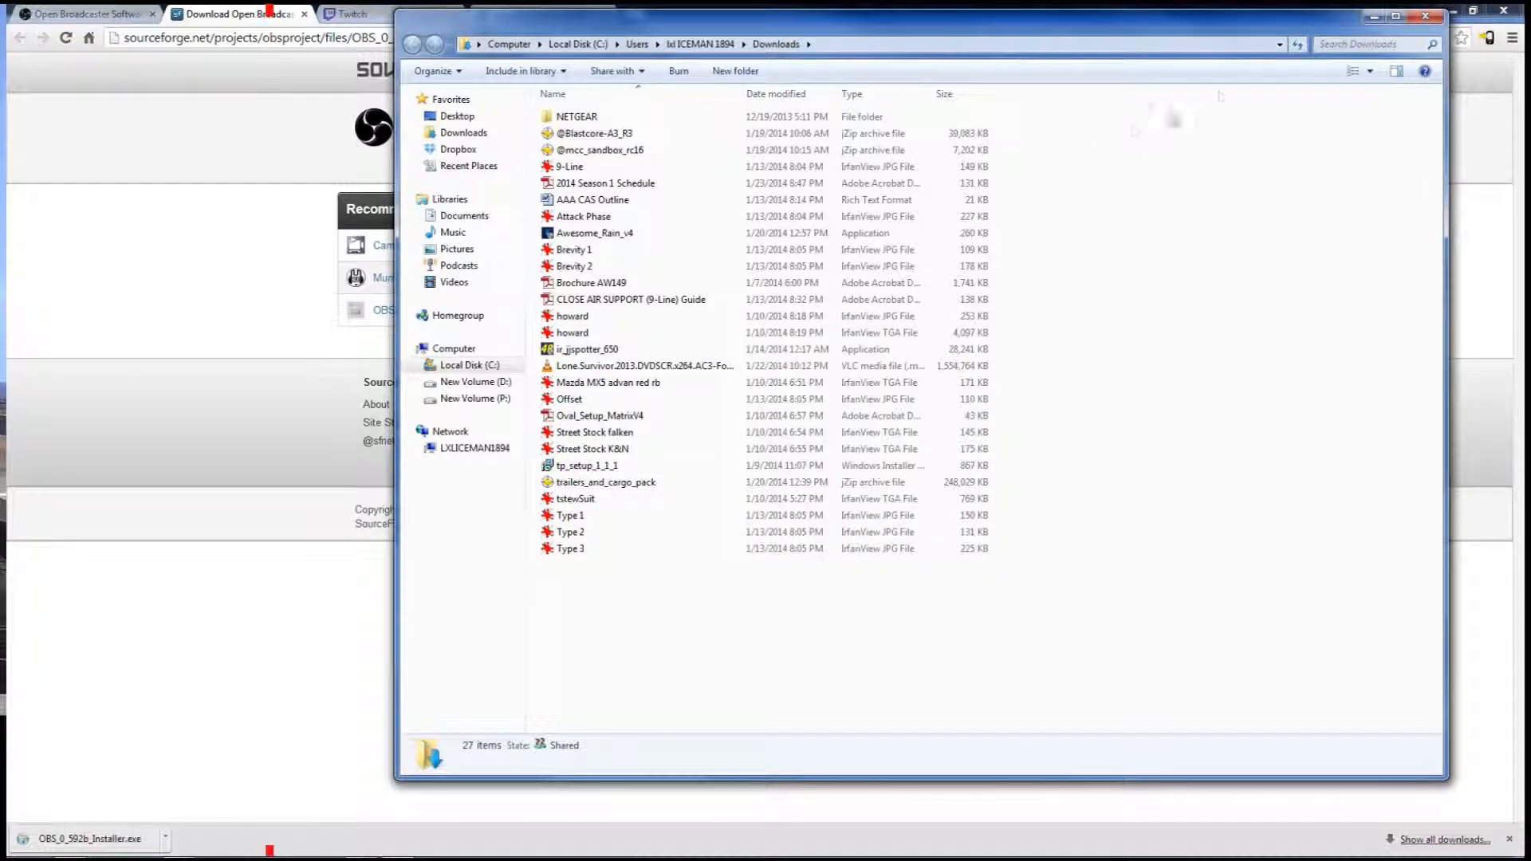
{"action": "left_click", "coordinate": [1424, 16]}
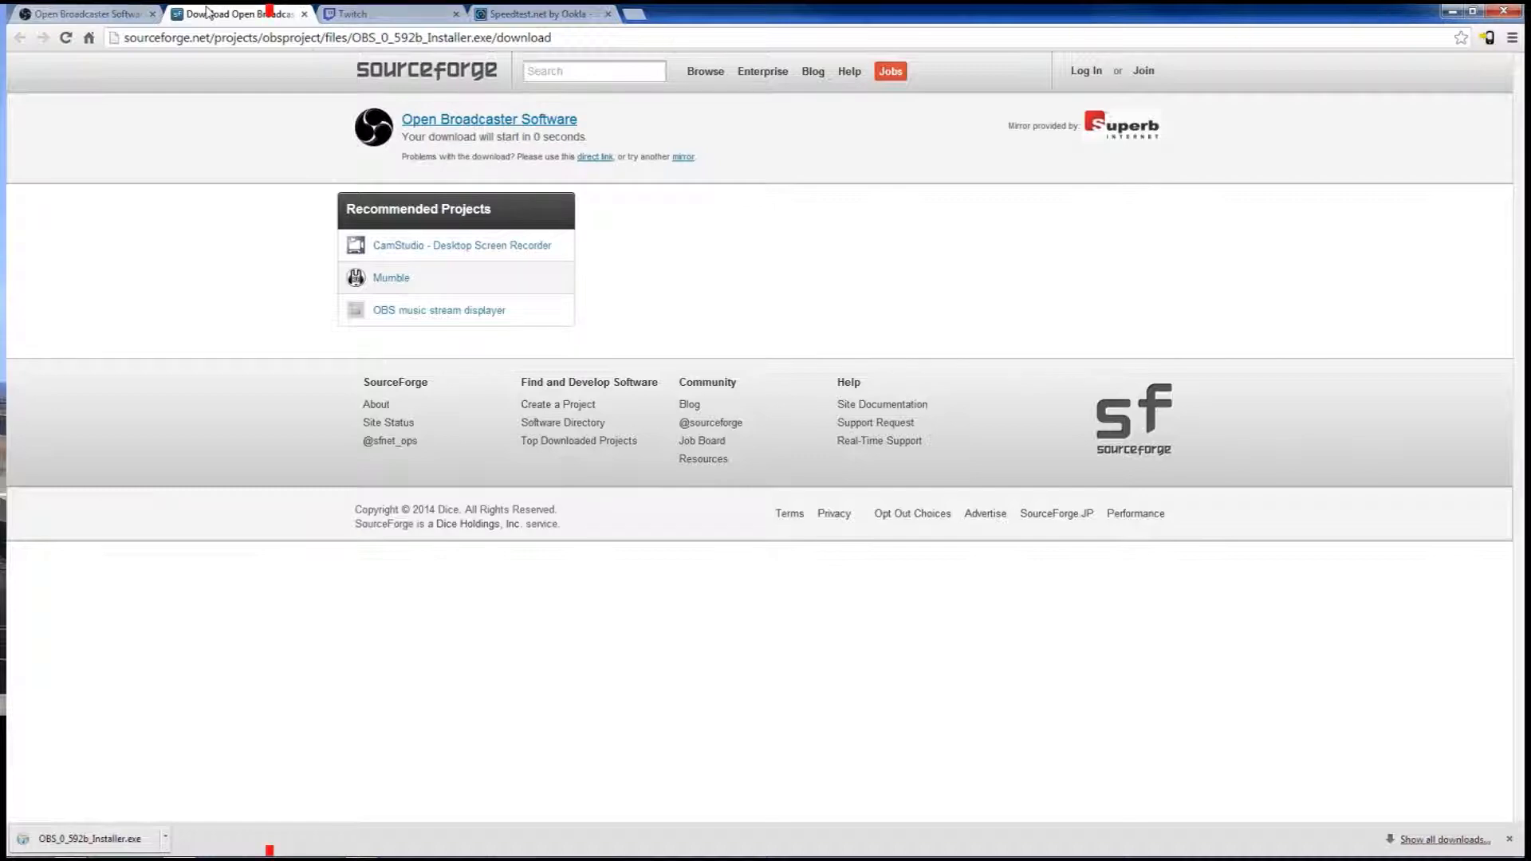
Return to Twitch and open the Stream Key section of the account's dashboard
{"action": "left_click", "coordinate": [351, 14]}
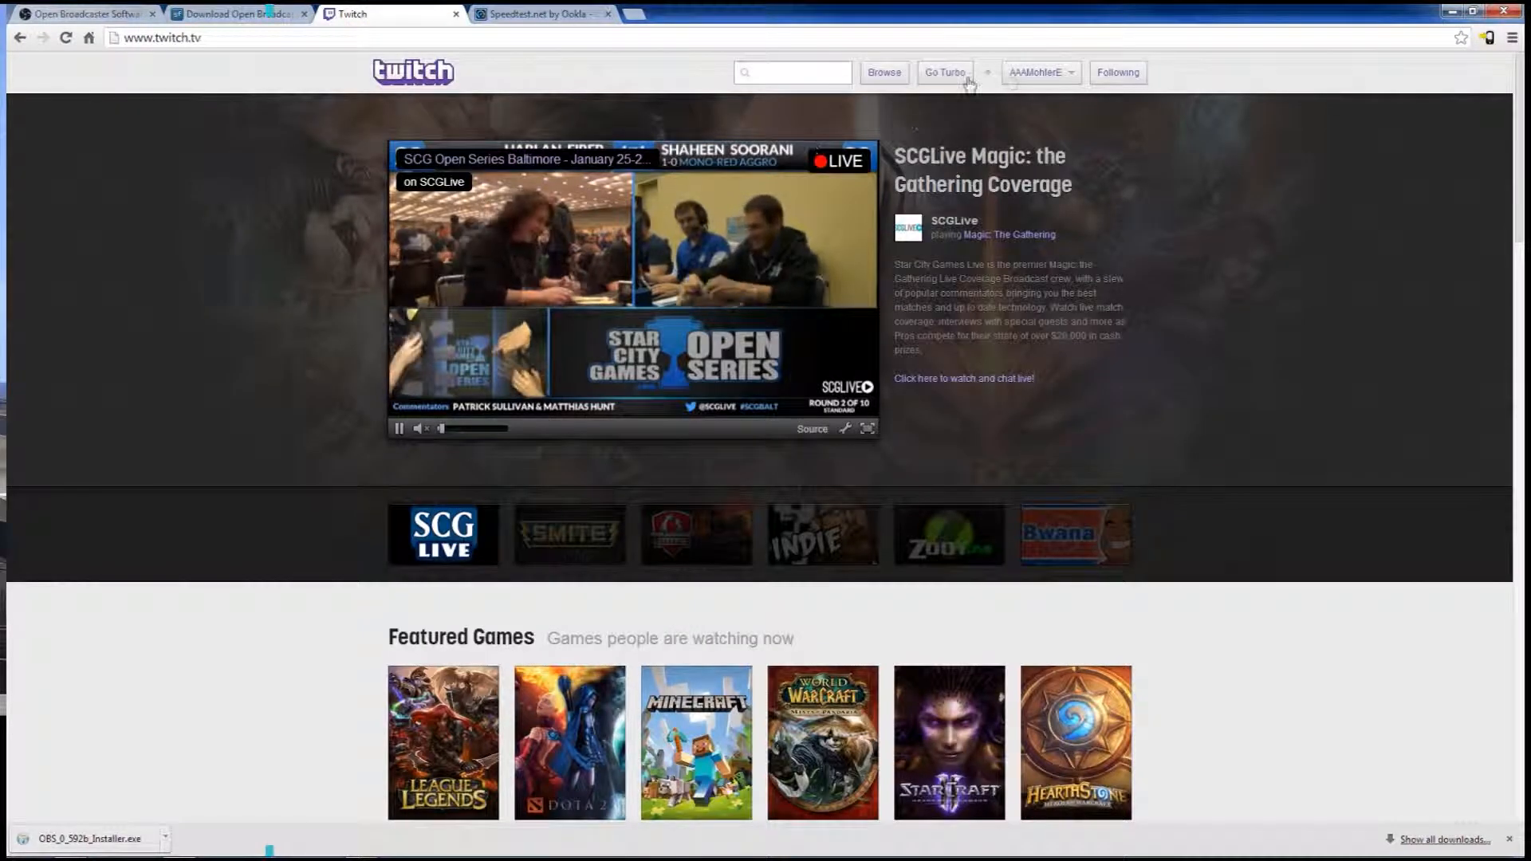
{"action": "left_click", "coordinate": [1028, 72]}
{"action": "left_click", "coordinate": [962, 152]}
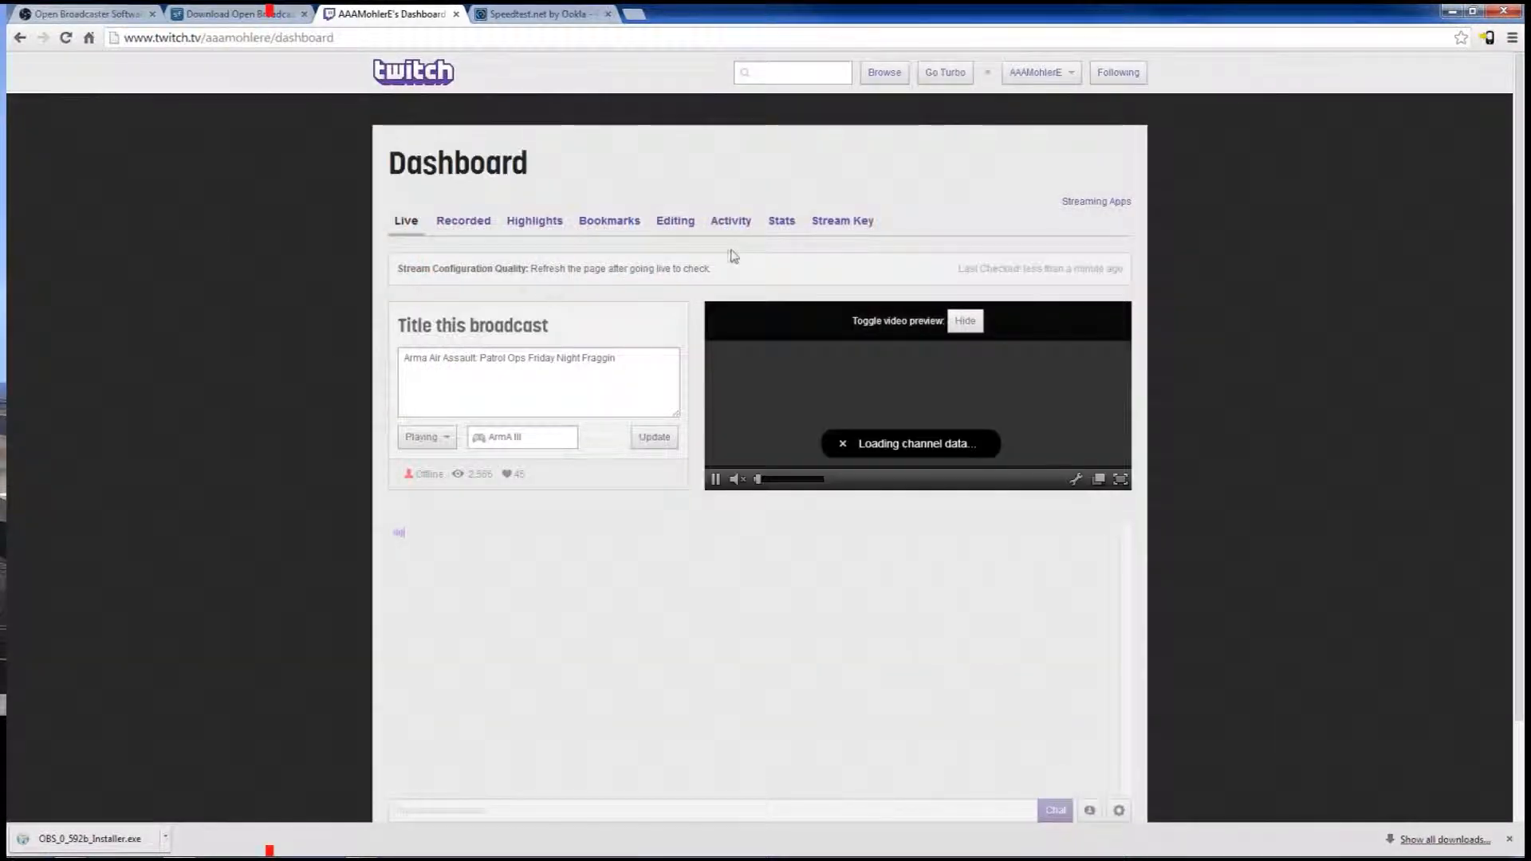
{"action": "left_click", "coordinate": [840, 228]}
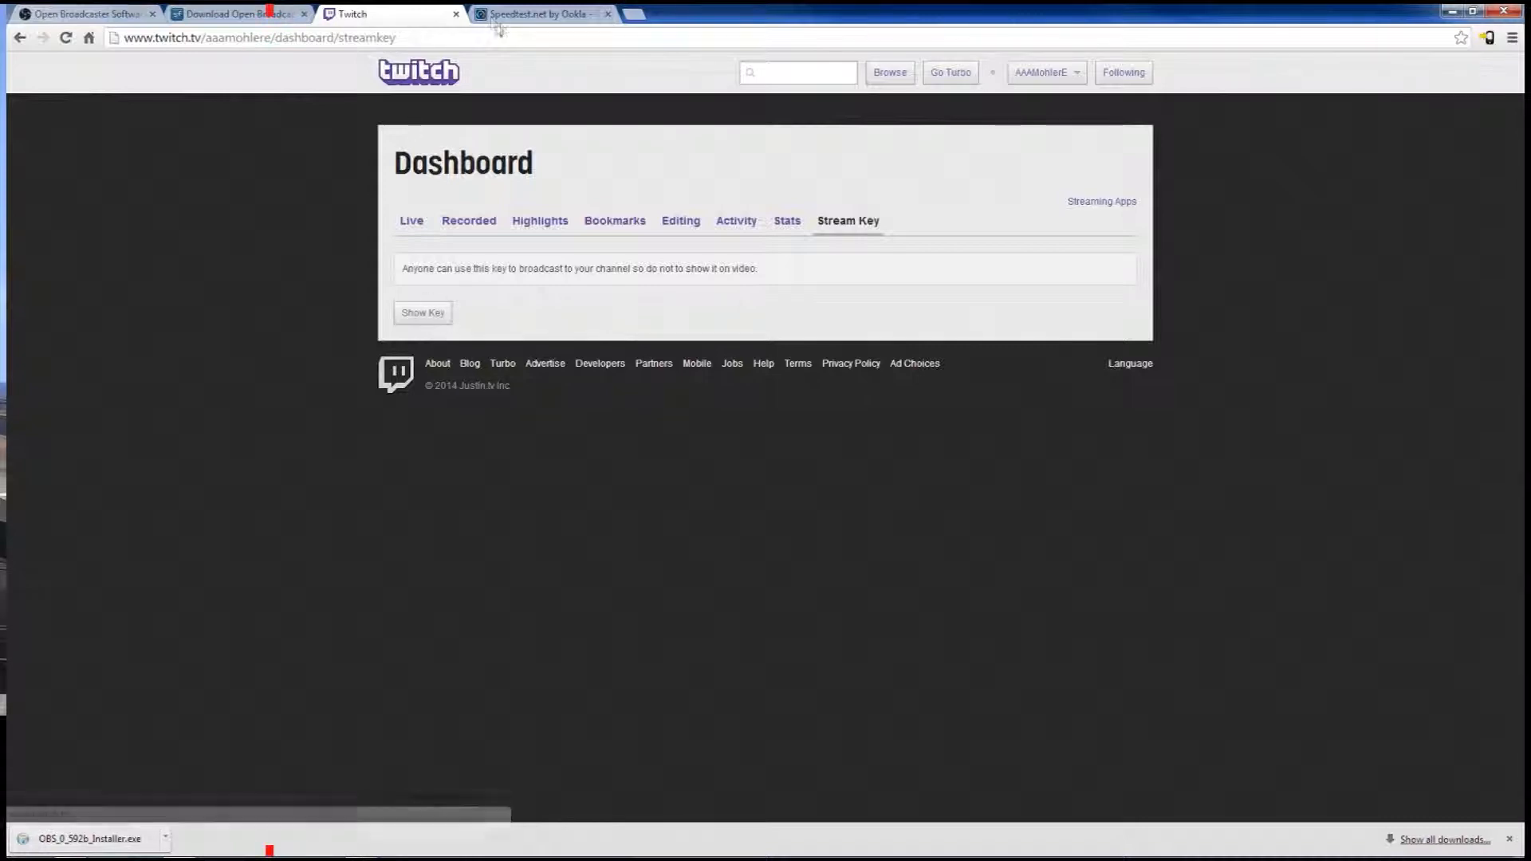
Close the SourceForge download page and minimize the browser
{"action": "left_click", "coordinate": [234, 18]}
{"action": "left_click", "coordinate": [303, 14]}
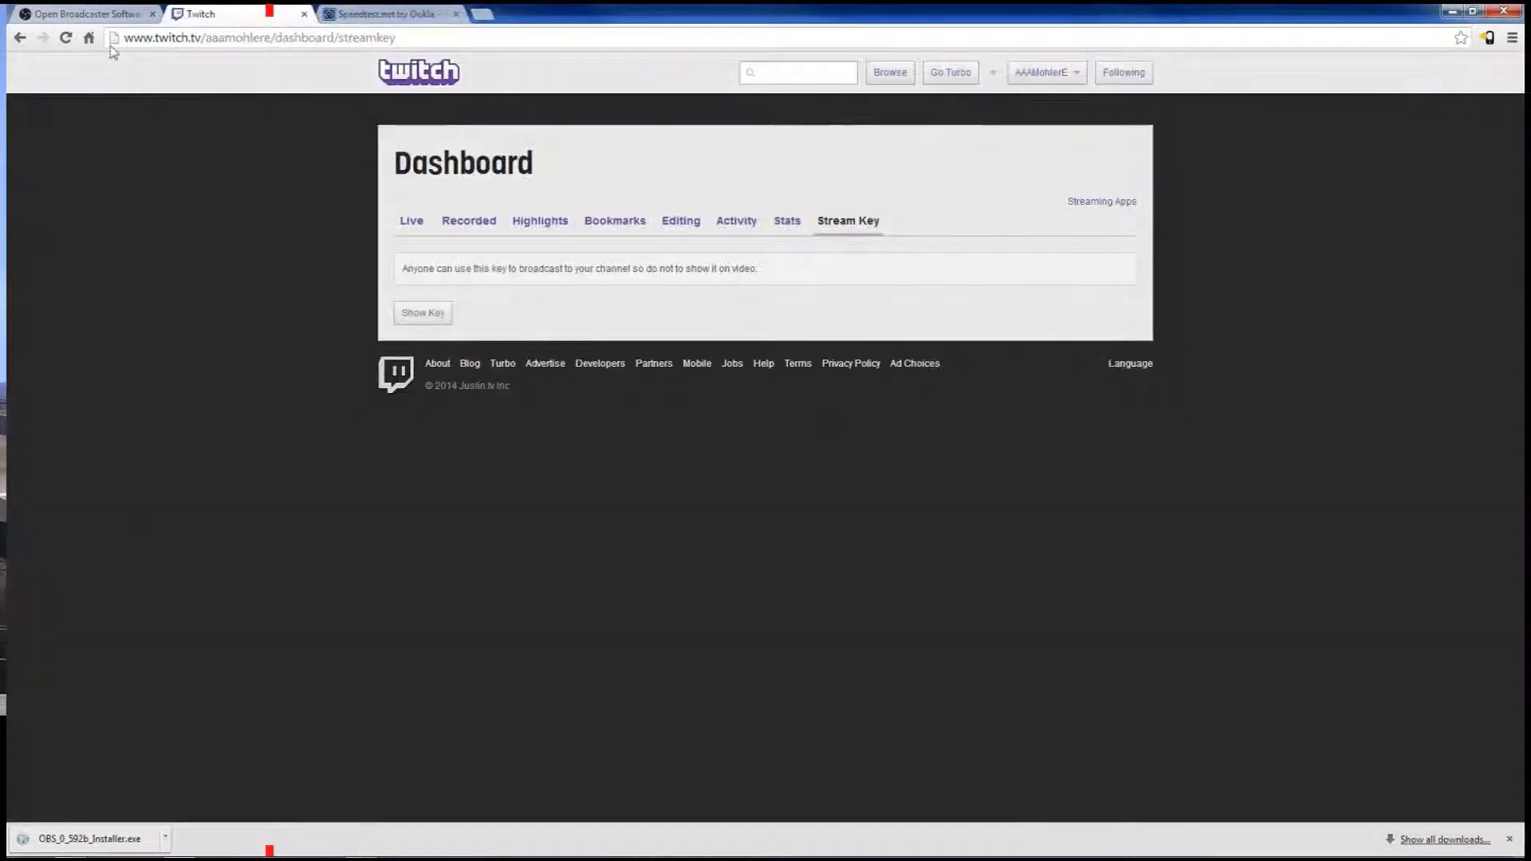
{"action": "left_click", "coordinate": [1453, 13]}
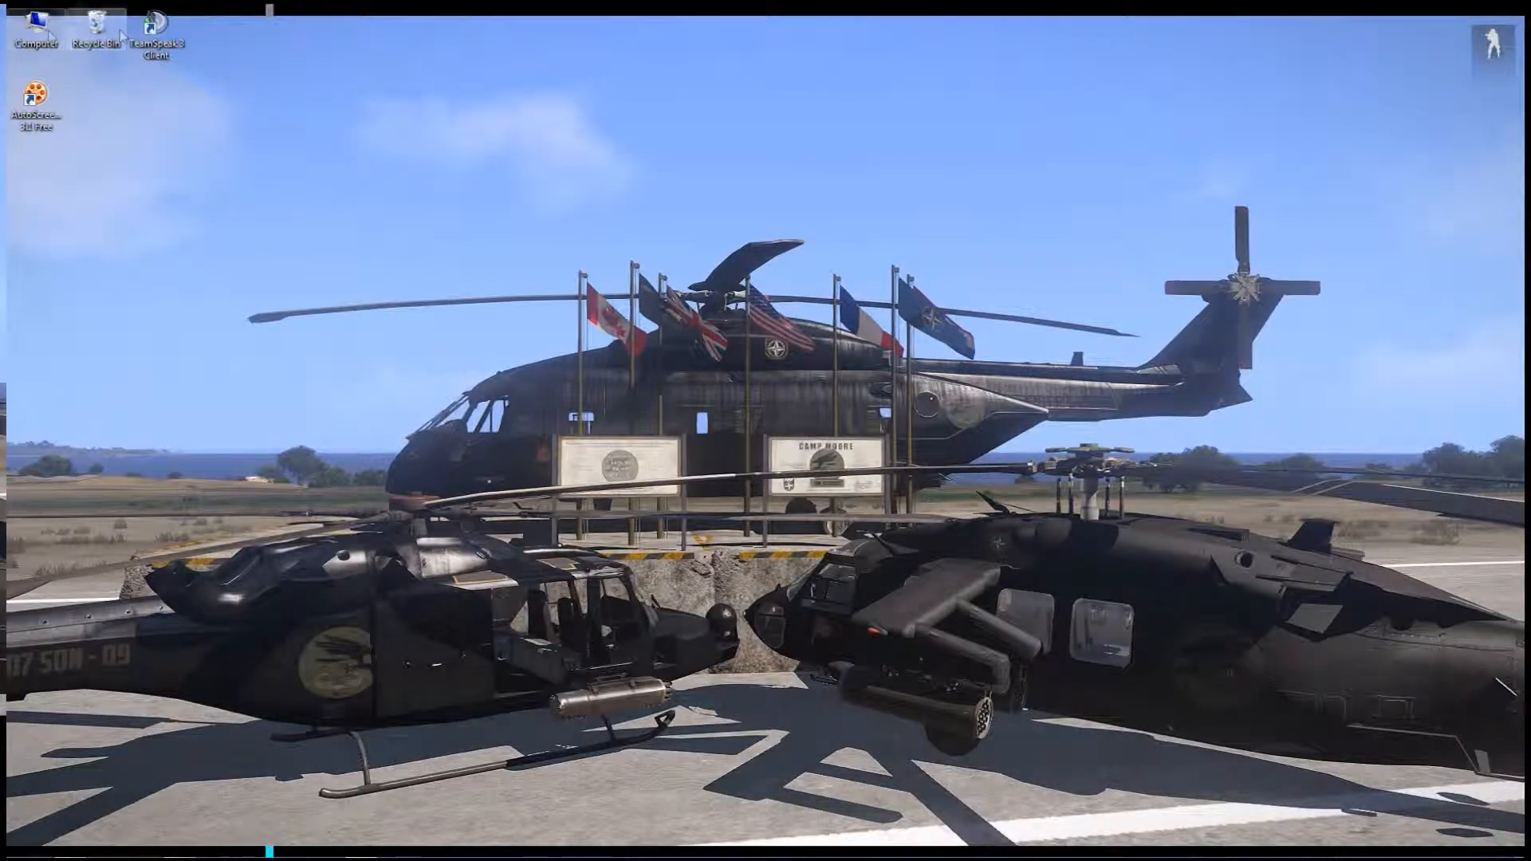
Launch Open Broadcaster Software and open its settings
{"action": "left_click", "coordinate": [32, 848]}
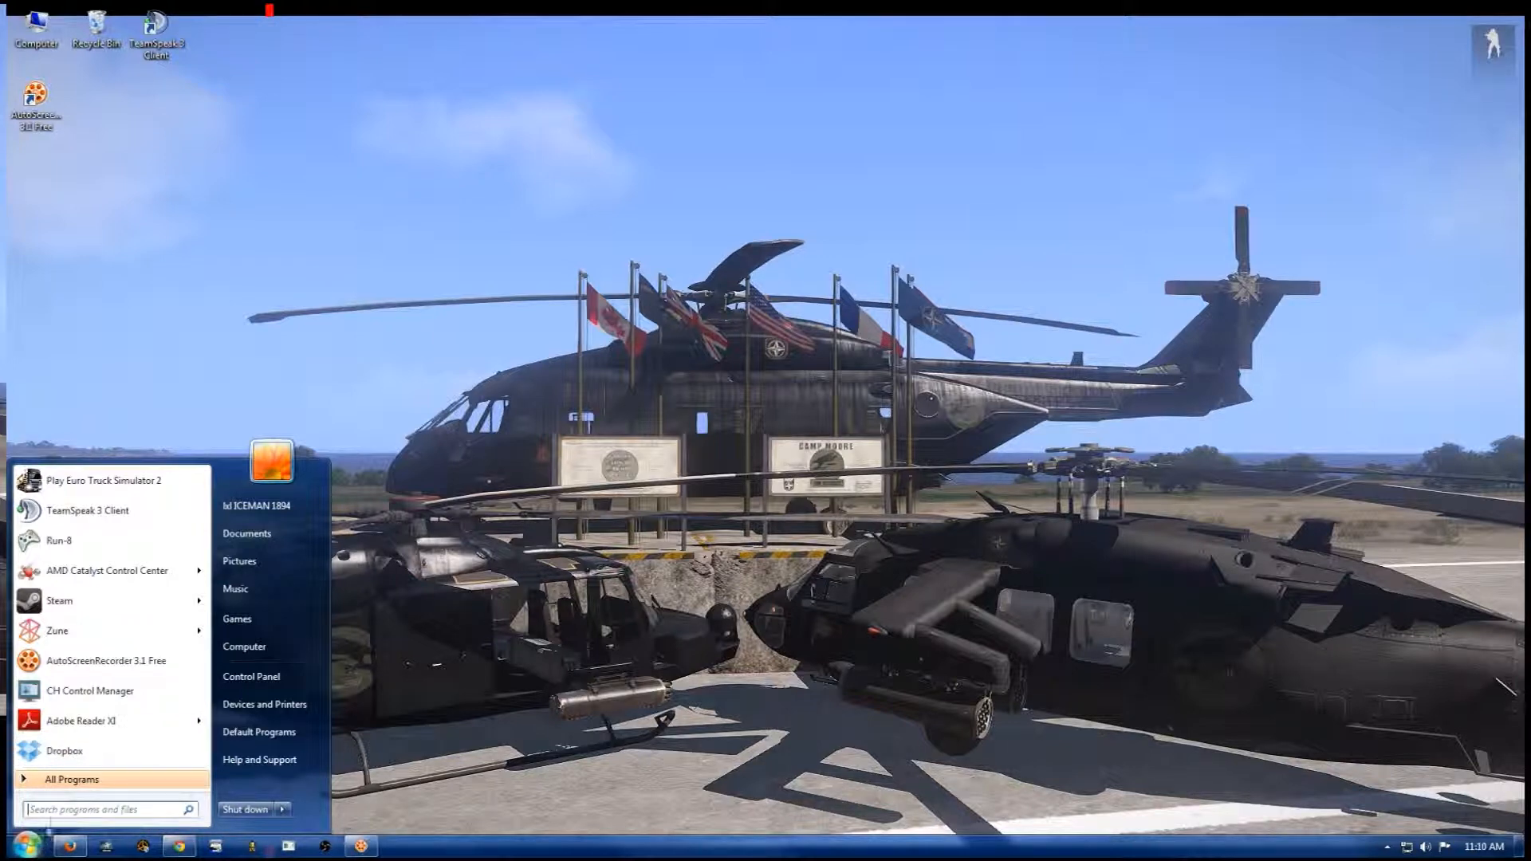
{"action": "left_click", "coordinate": [446, 606]}
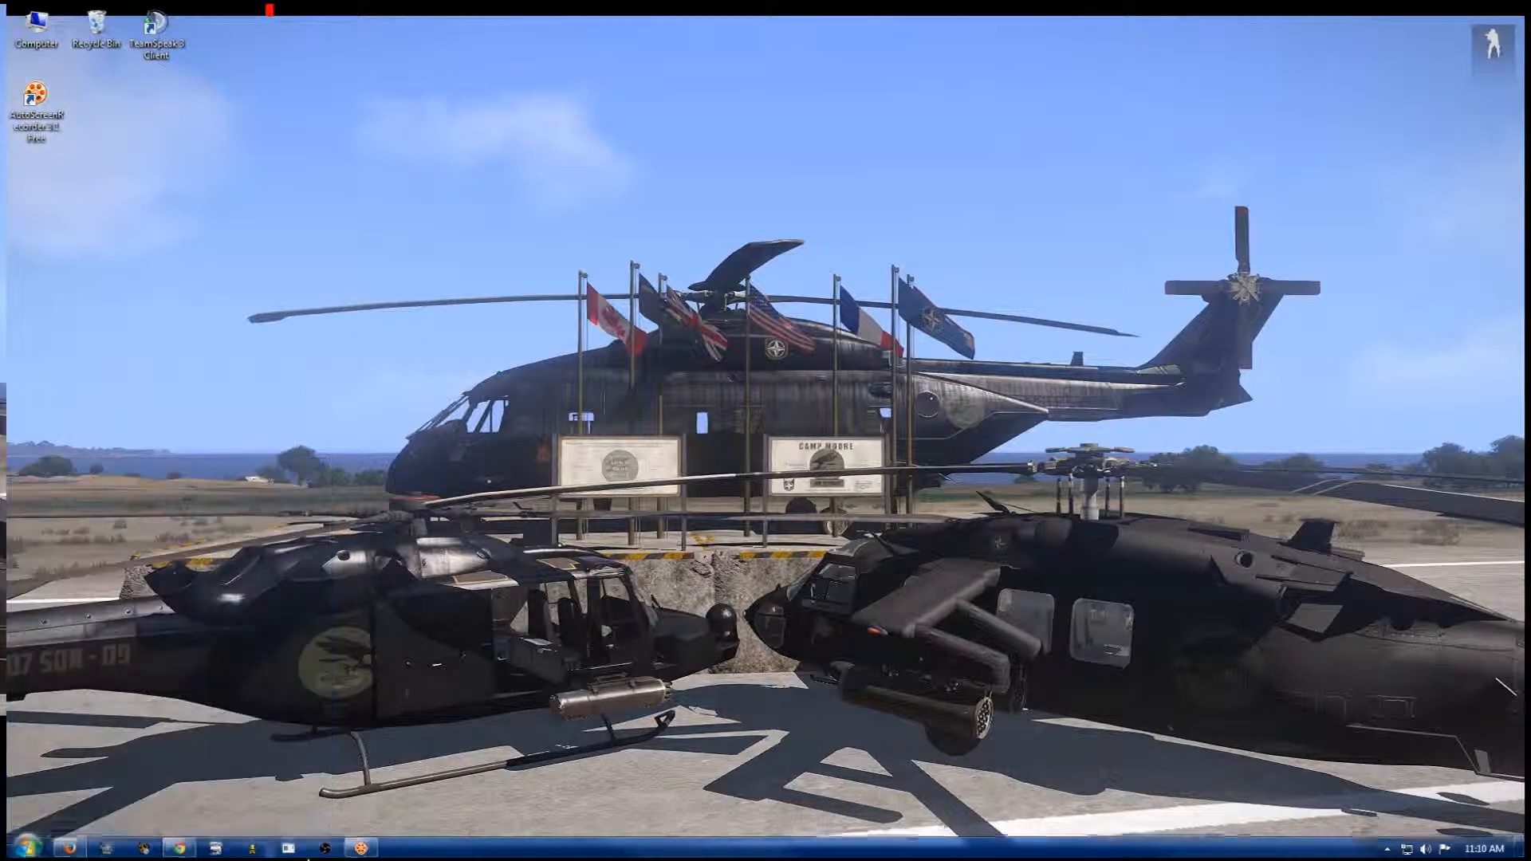
{"action": "left_click", "coordinate": [331, 847]}
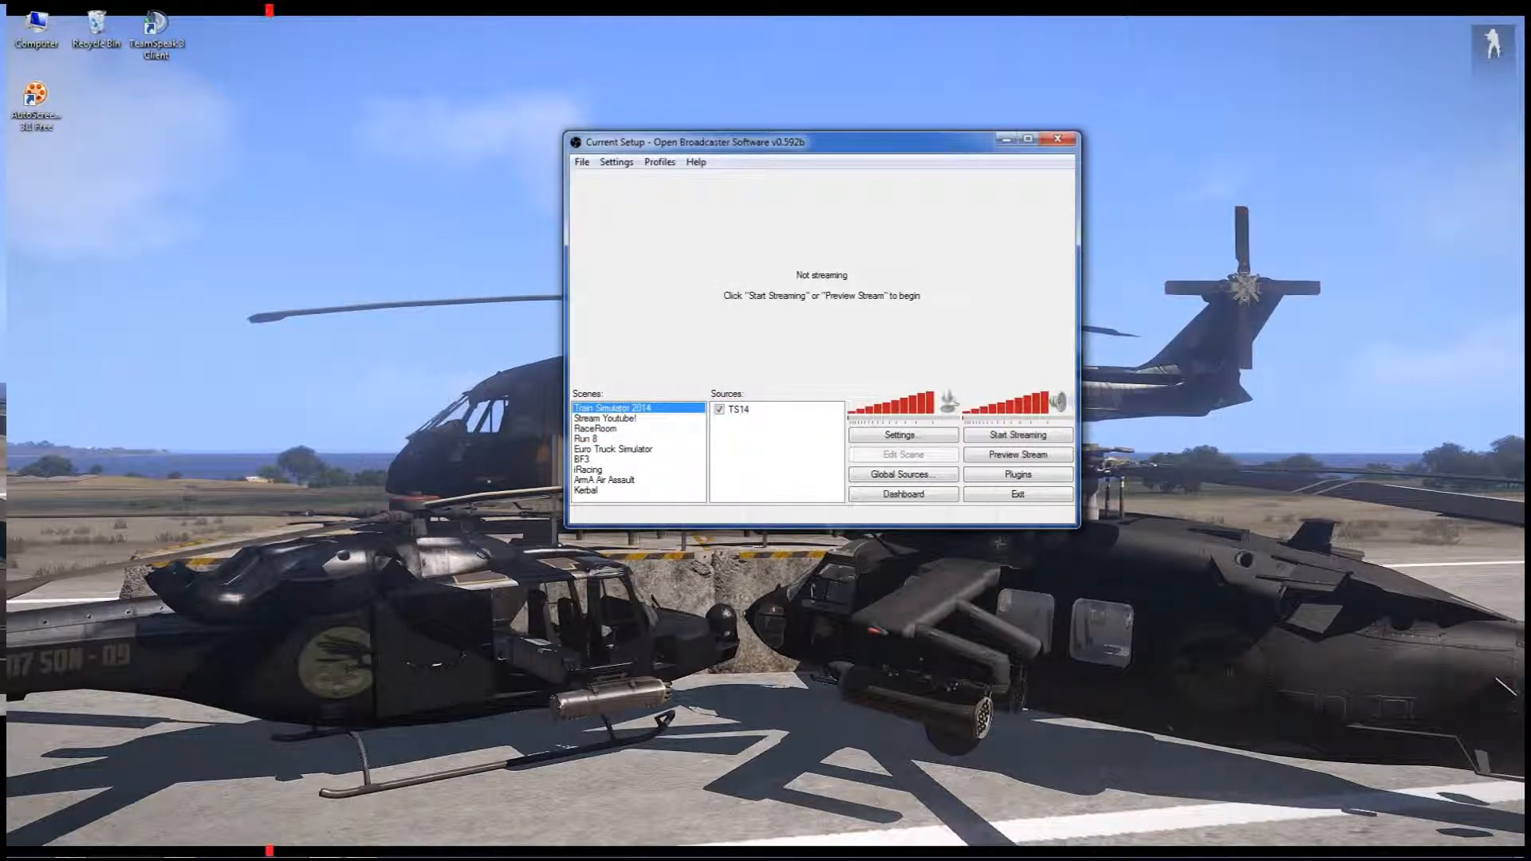
{"action": "left_click", "coordinate": [617, 162]}
{"action": "left_click", "coordinate": [645, 180]}
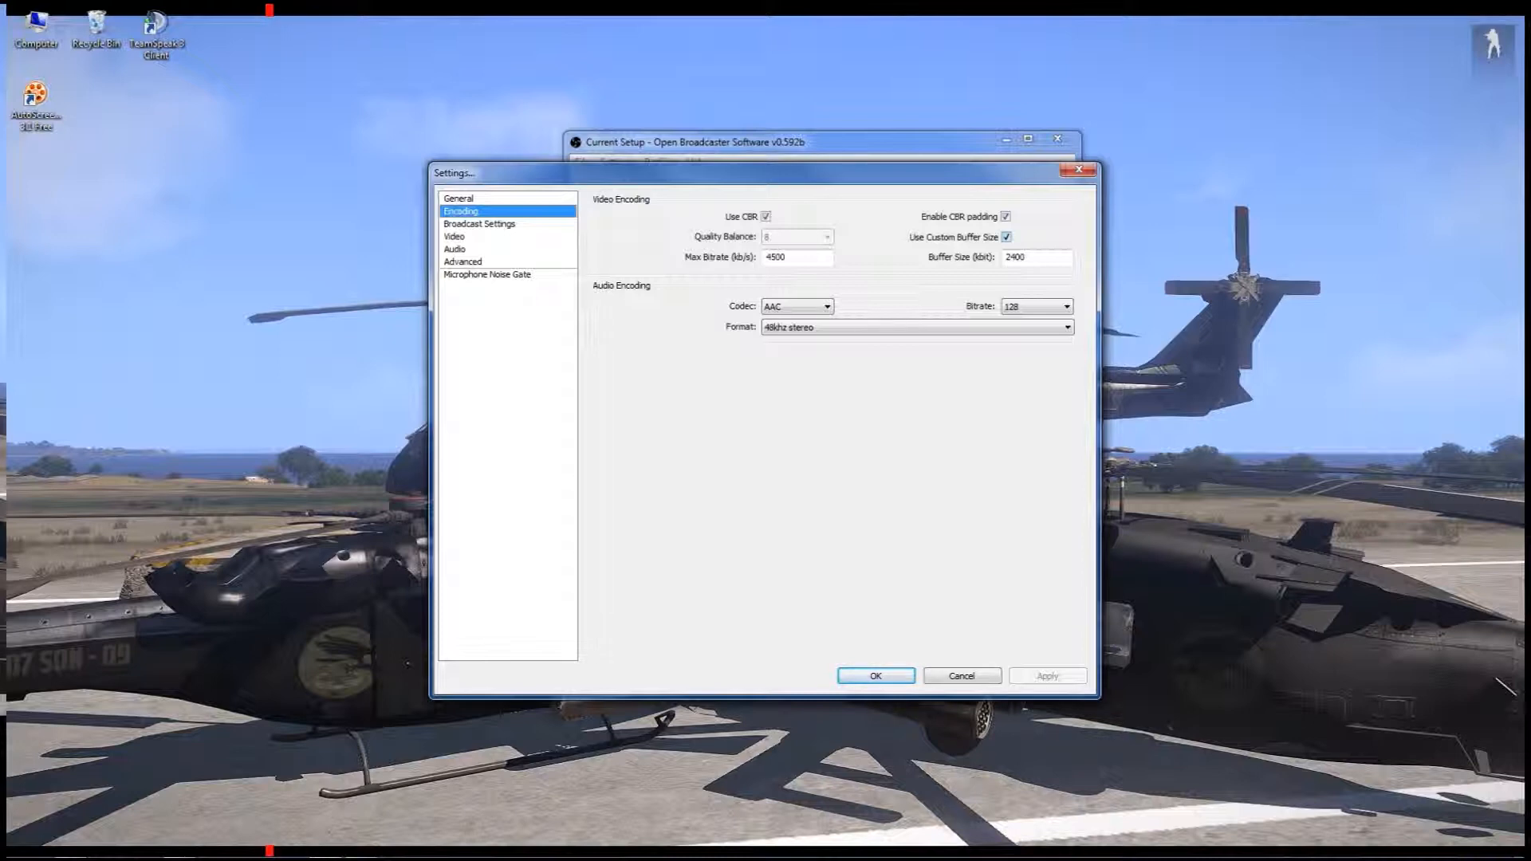
Examine the custom buffer size and maximum bitrate values in the video encoding settings
{"action": "left_click_drag", "start_coordinate": [1028, 257], "coordinate": [1008, 256]}
{"action": "left_click", "coordinate": [809, 256]}
{"action": "left_click_drag", "start_coordinate": [790, 257], "coordinate": [764, 257]}
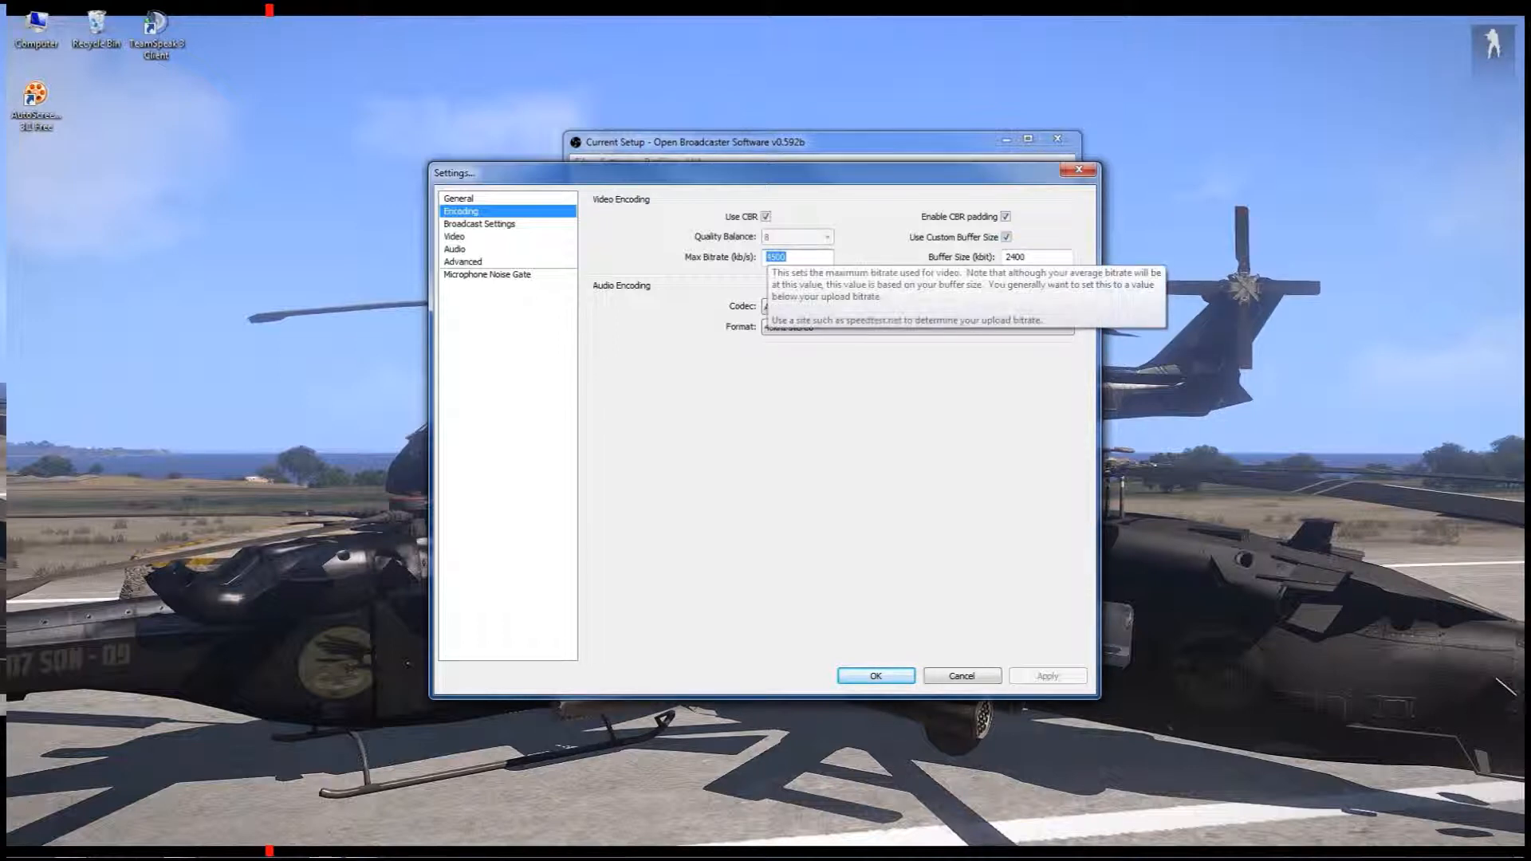
{"action": "left_click", "coordinate": [800, 257]}
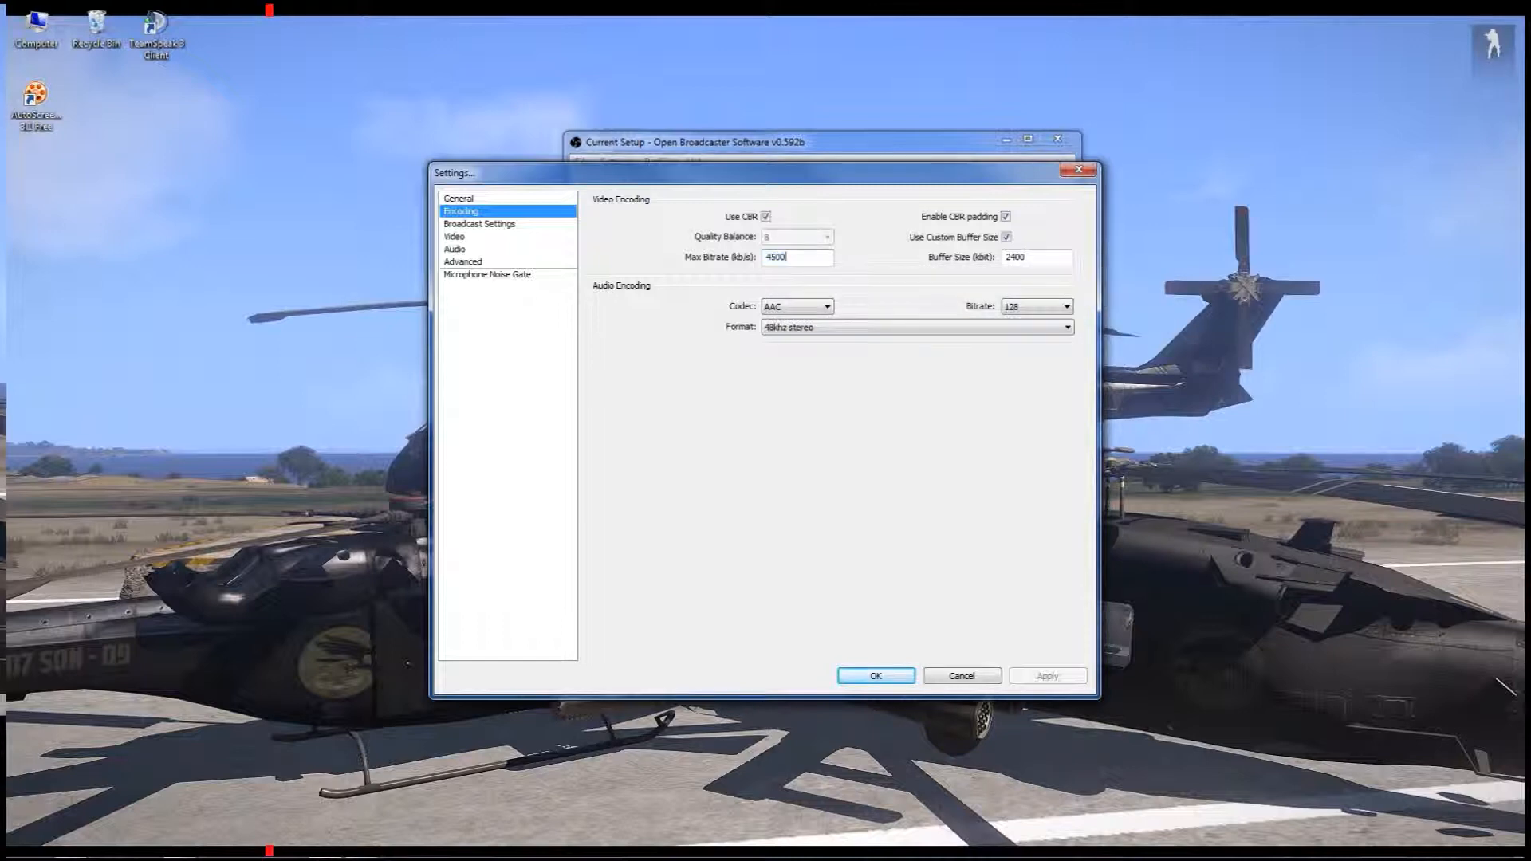
Examine the maximum bitrate, audio codec and audio bitrate options in the encoding settings
{"action": "left_click_drag", "start_coordinate": [788, 257], "coordinate": [765, 257]}
{"action": "key", "text": "Tab"}
{"action": "left_click", "coordinate": [799, 307]}
{"action": "left_click", "coordinate": [799, 307]}
{"action": "left_click", "coordinate": [1039, 307]}
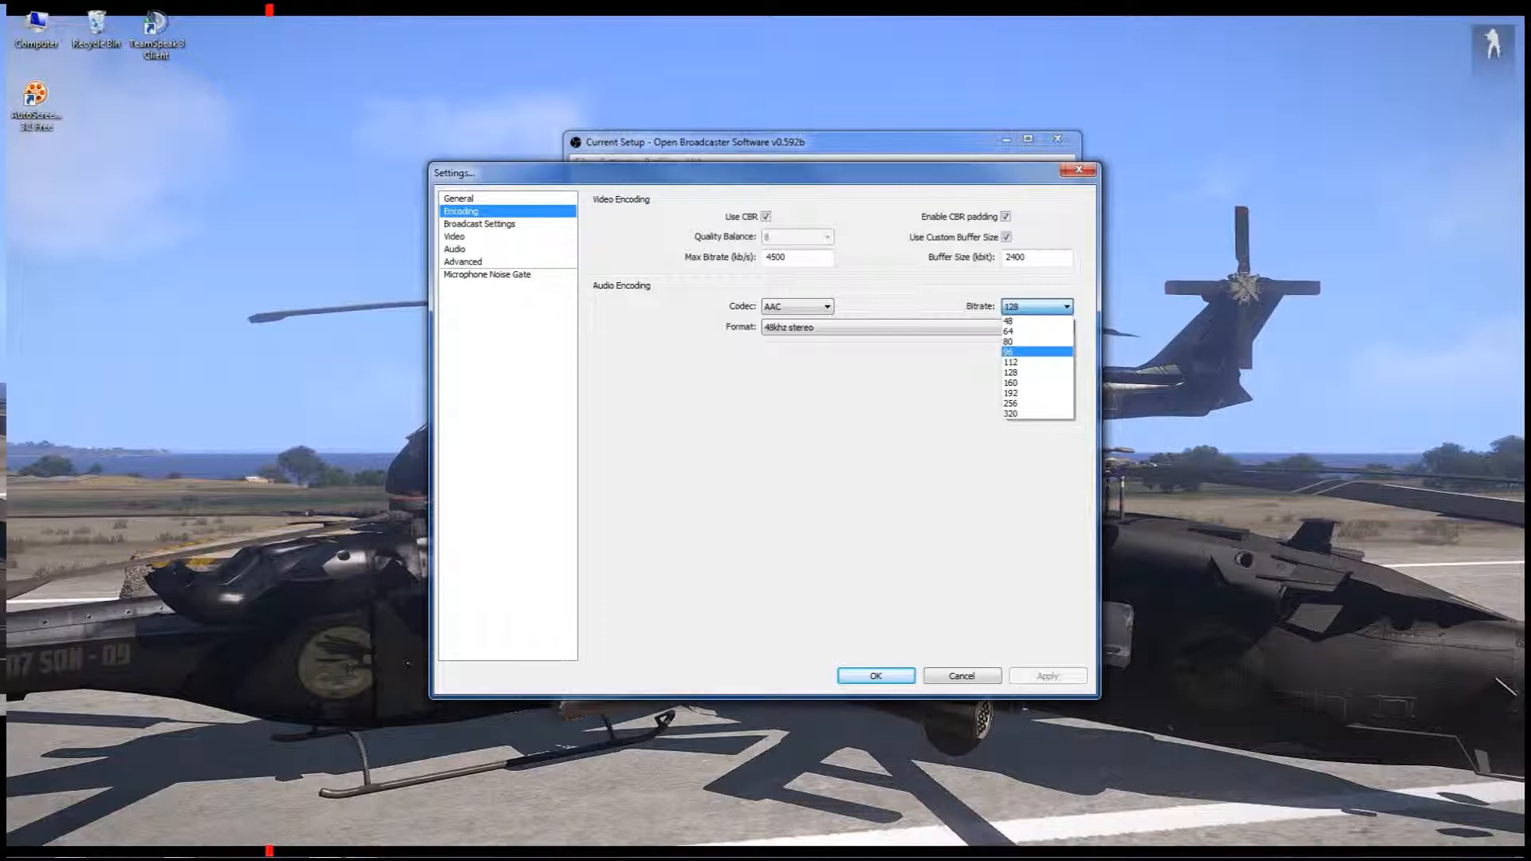
{"action": "left_click", "coordinate": [1038, 307]}
Select 48khz stereo as the audio encoding format and save the encoding changes before moving to the broadcast settings
{"action": "left_click", "coordinate": [1036, 327]}
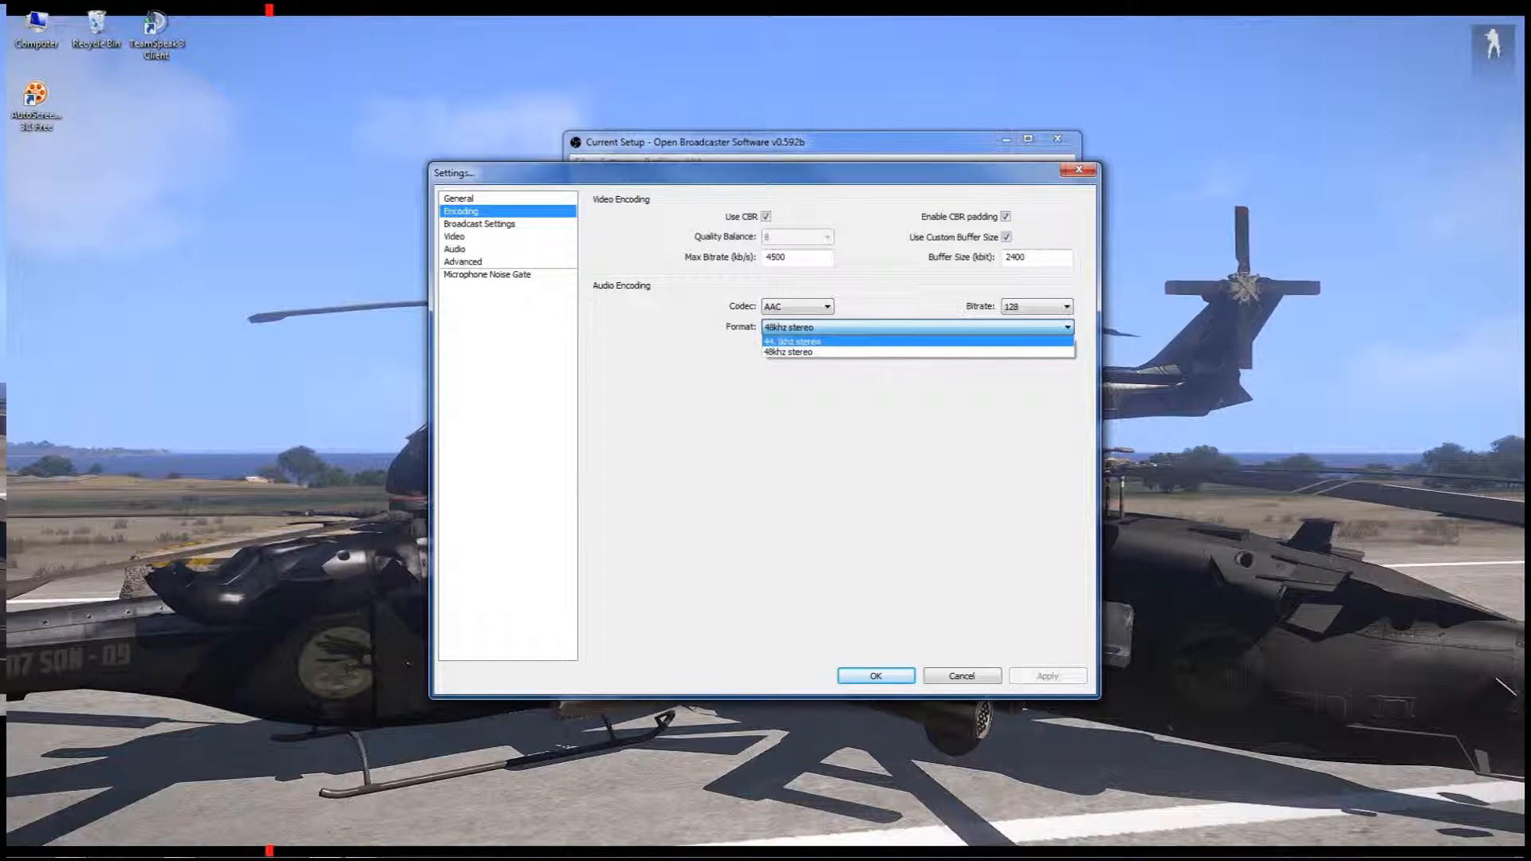
{"action": "left_click", "coordinate": [789, 351]}
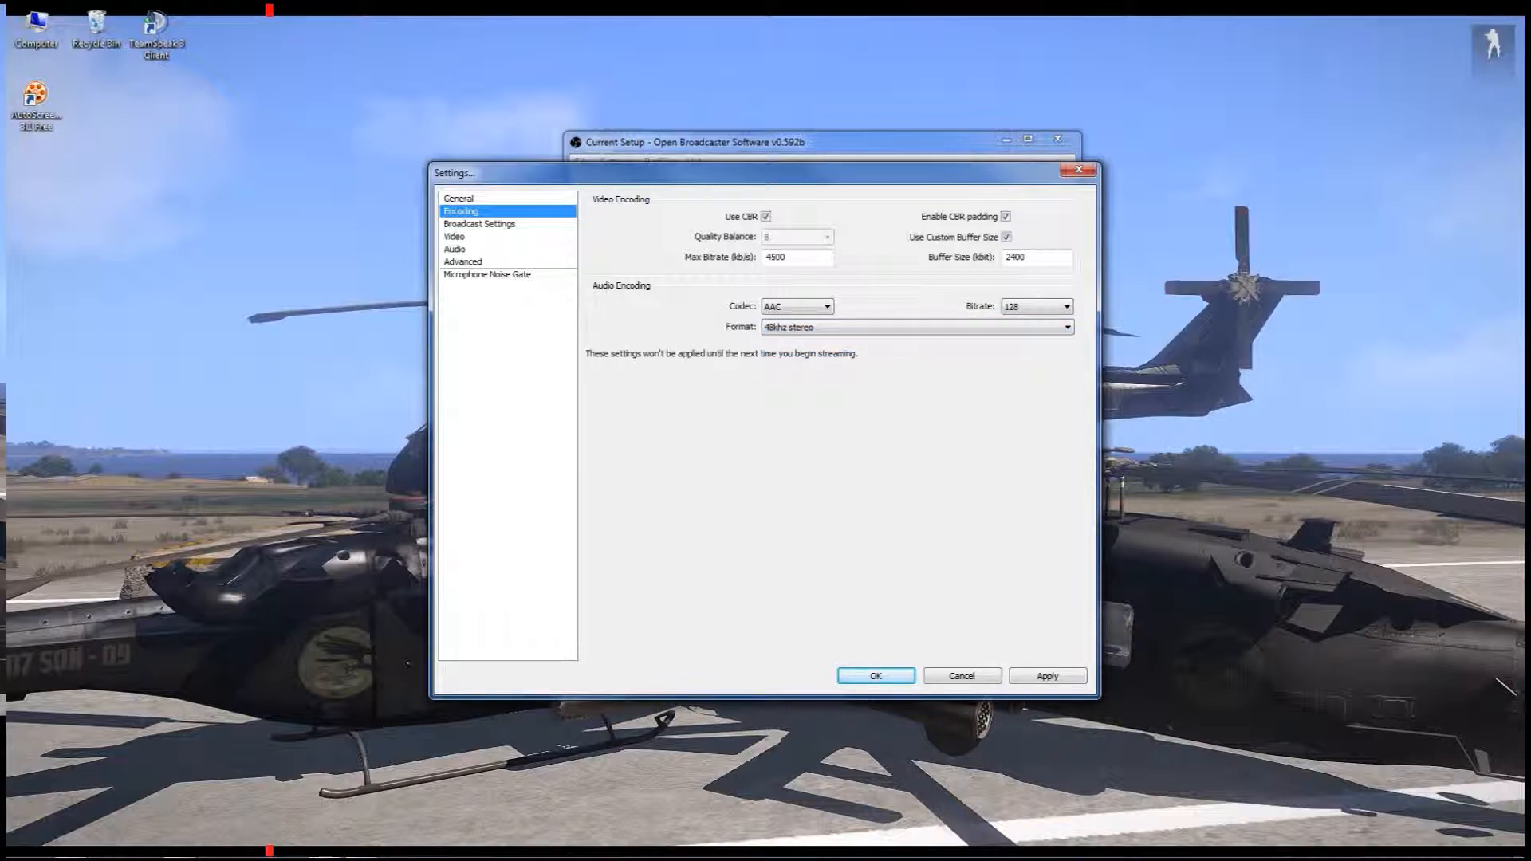
{"action": "left_click", "coordinate": [479, 224]}
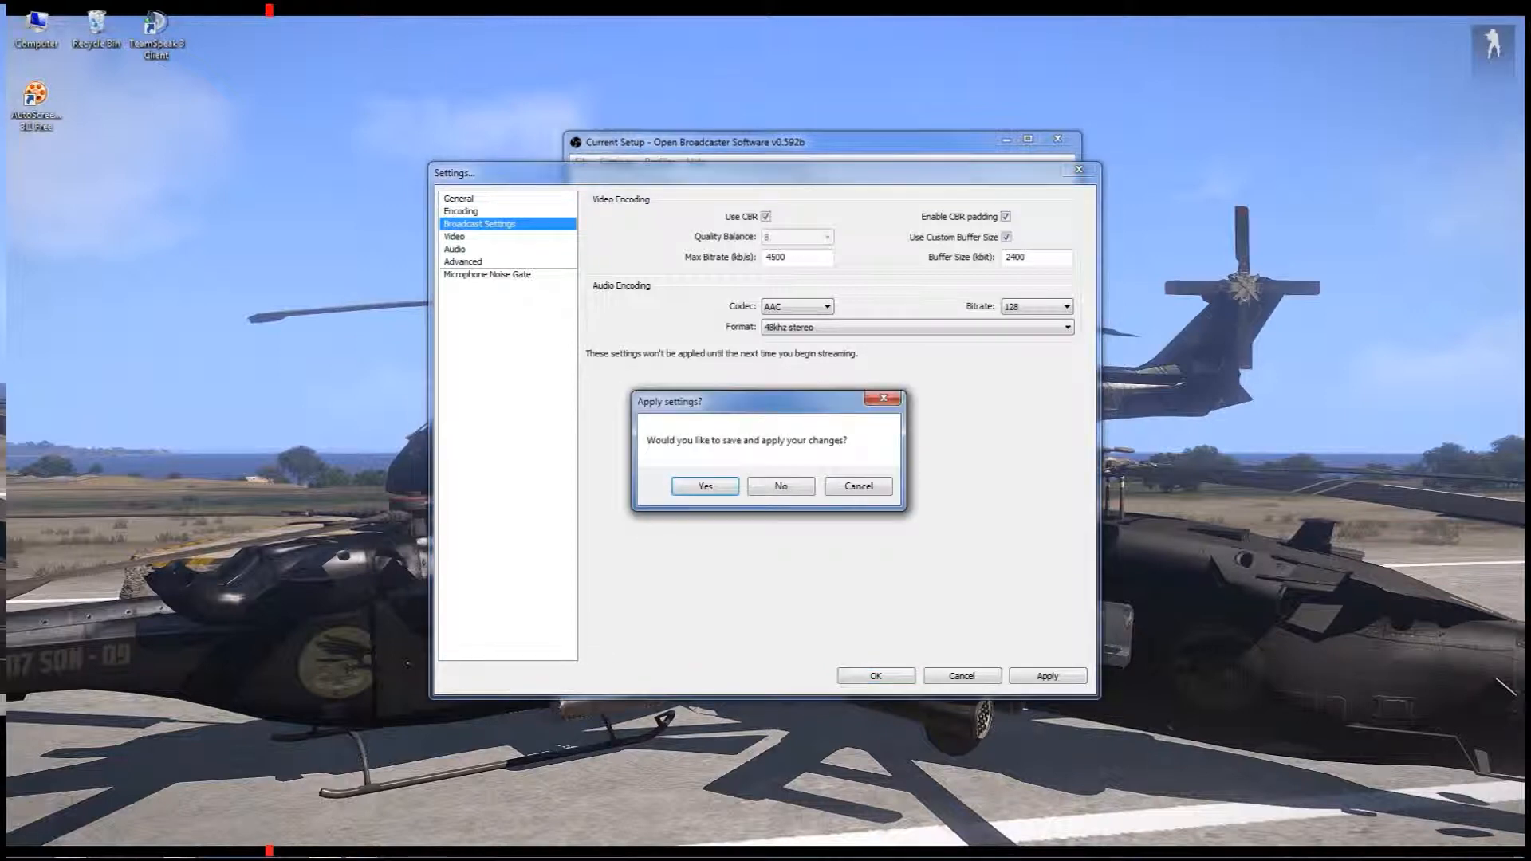
{"action": "key", "text": "Return"}
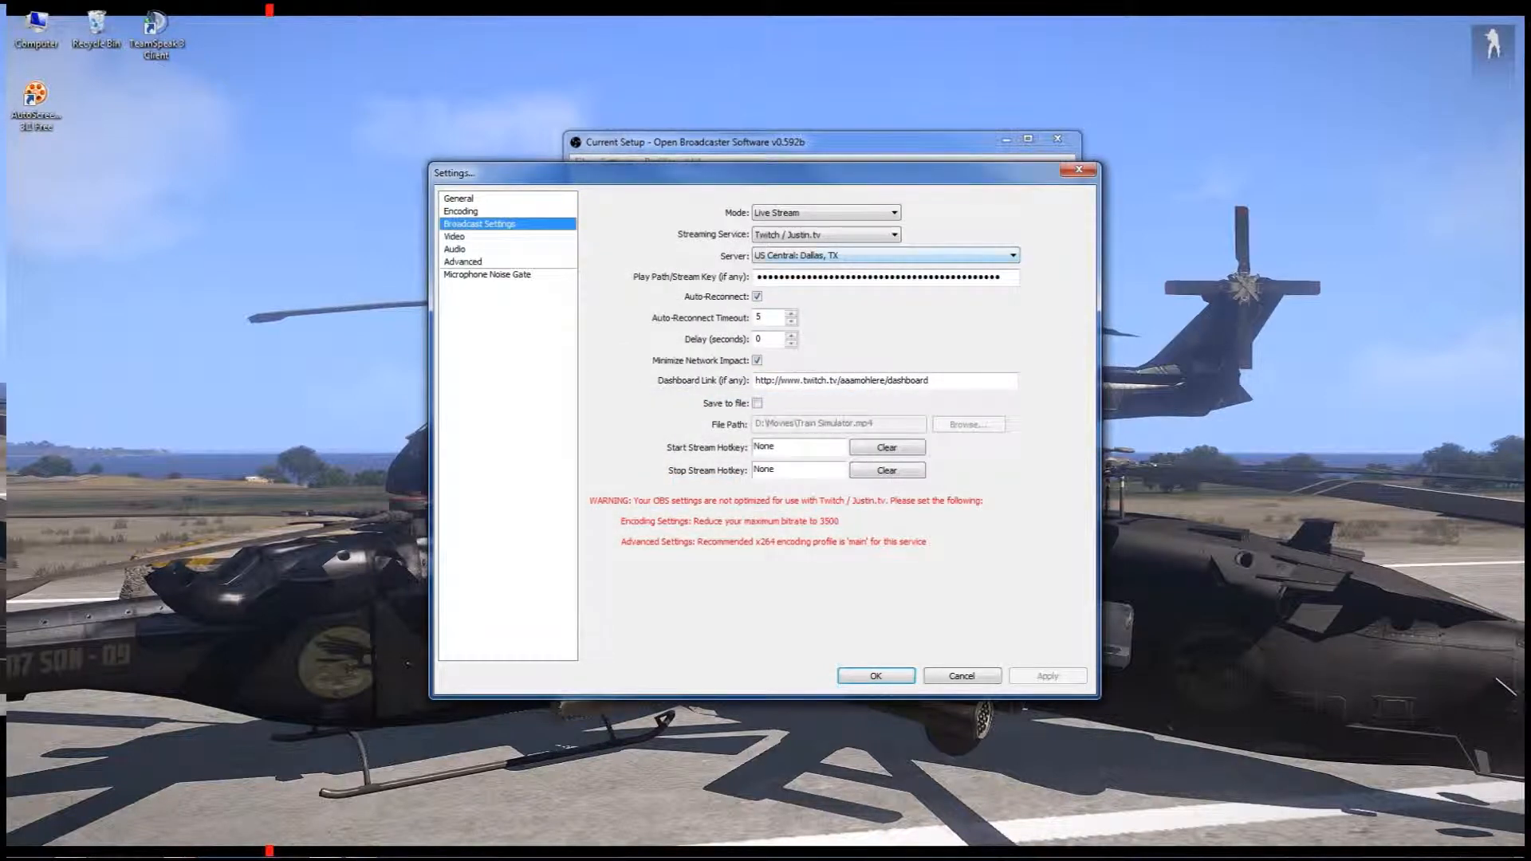
Review the broadcast mode, streaming service, server options and dashboard link, and leave for the video settings without saving
{"action": "left_click", "coordinate": [837, 213]}
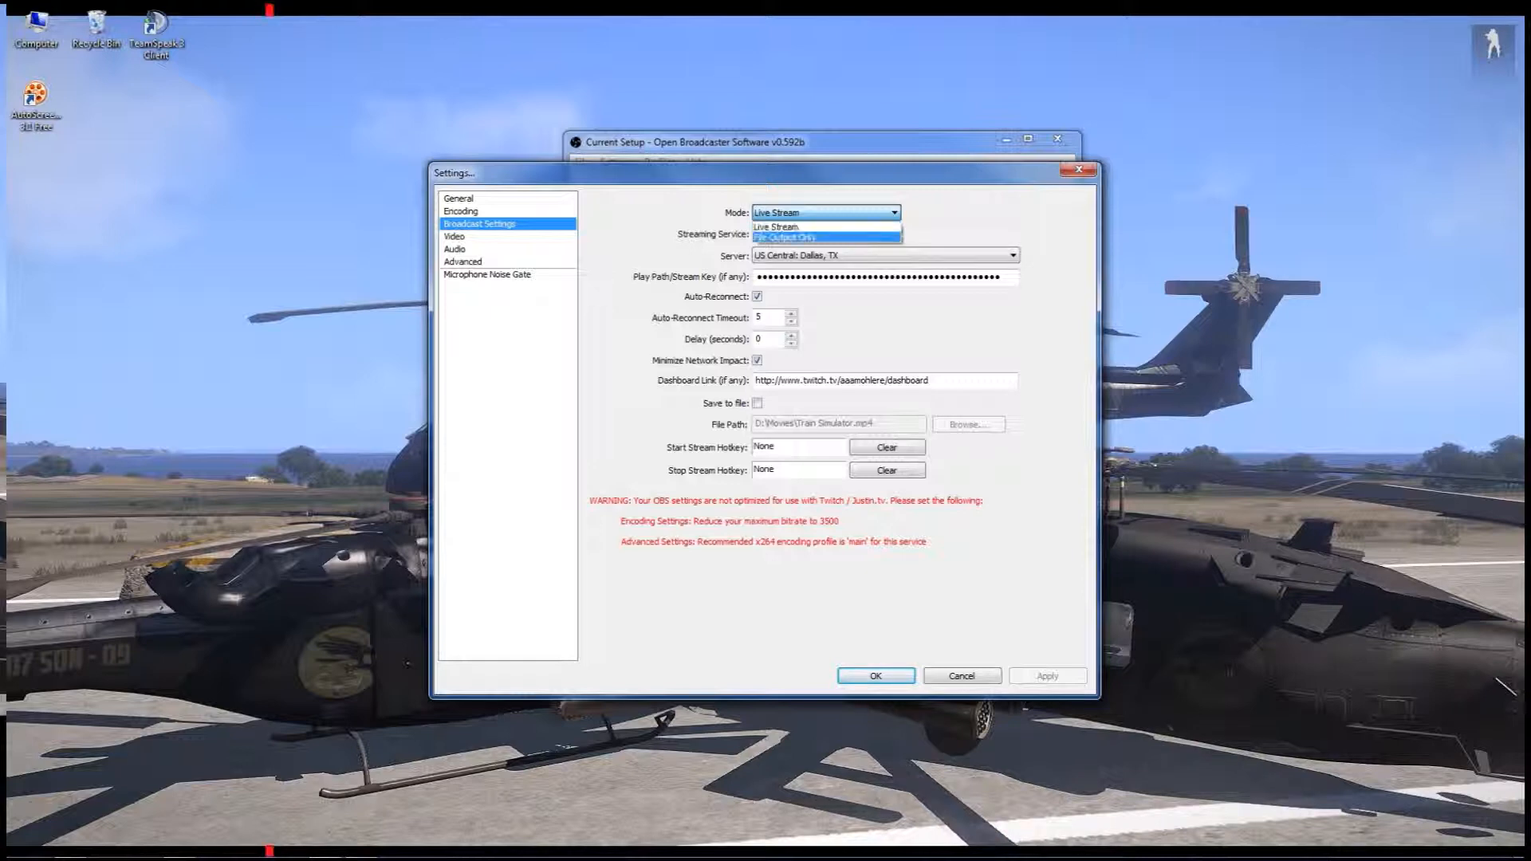
{"action": "left_click", "coordinate": [797, 227]}
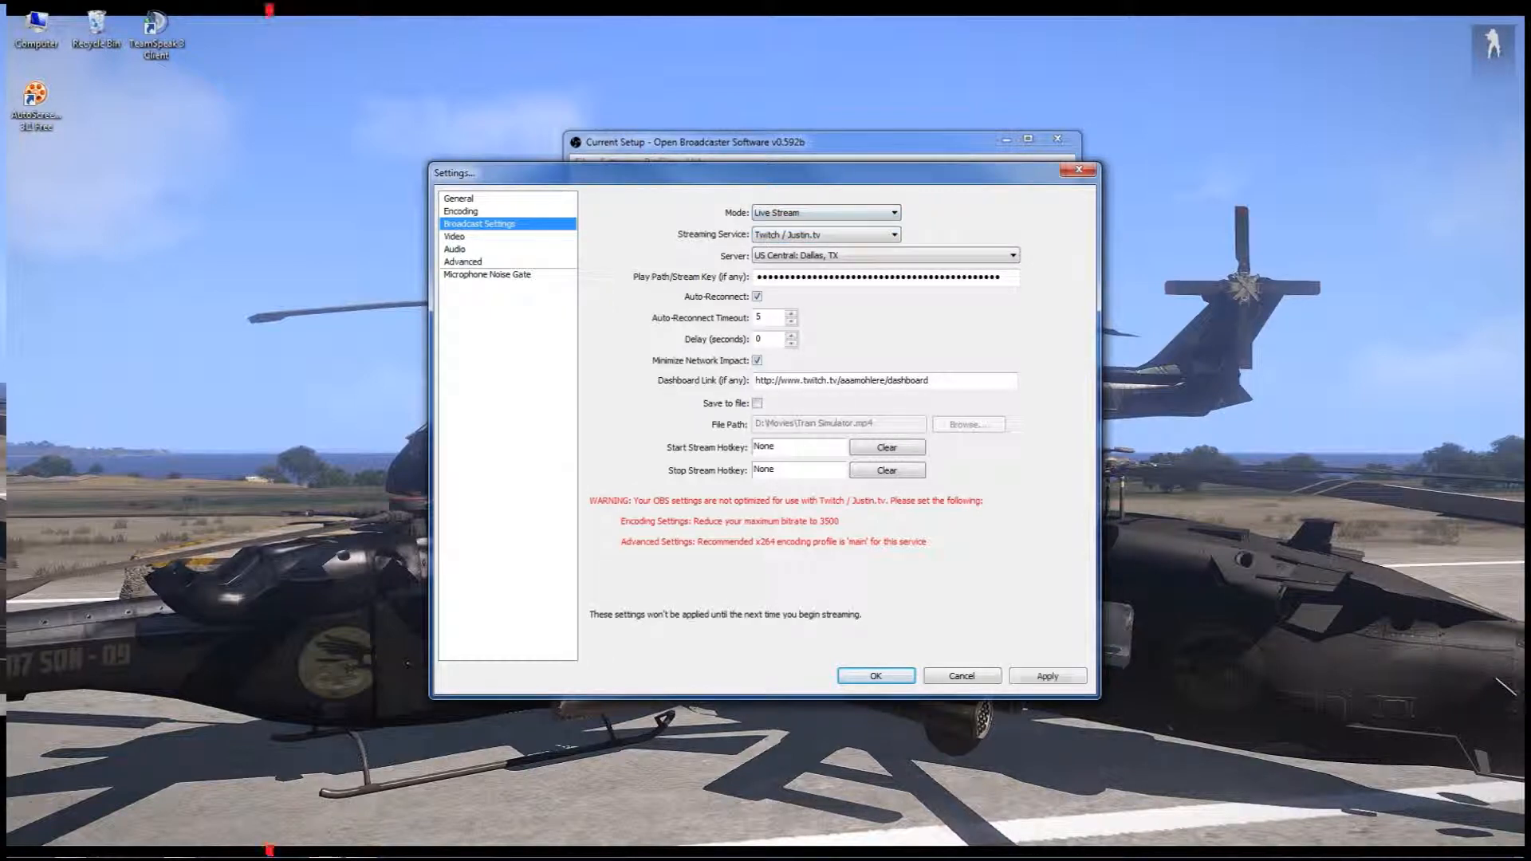
{"action": "left_click", "coordinate": [826, 235]}
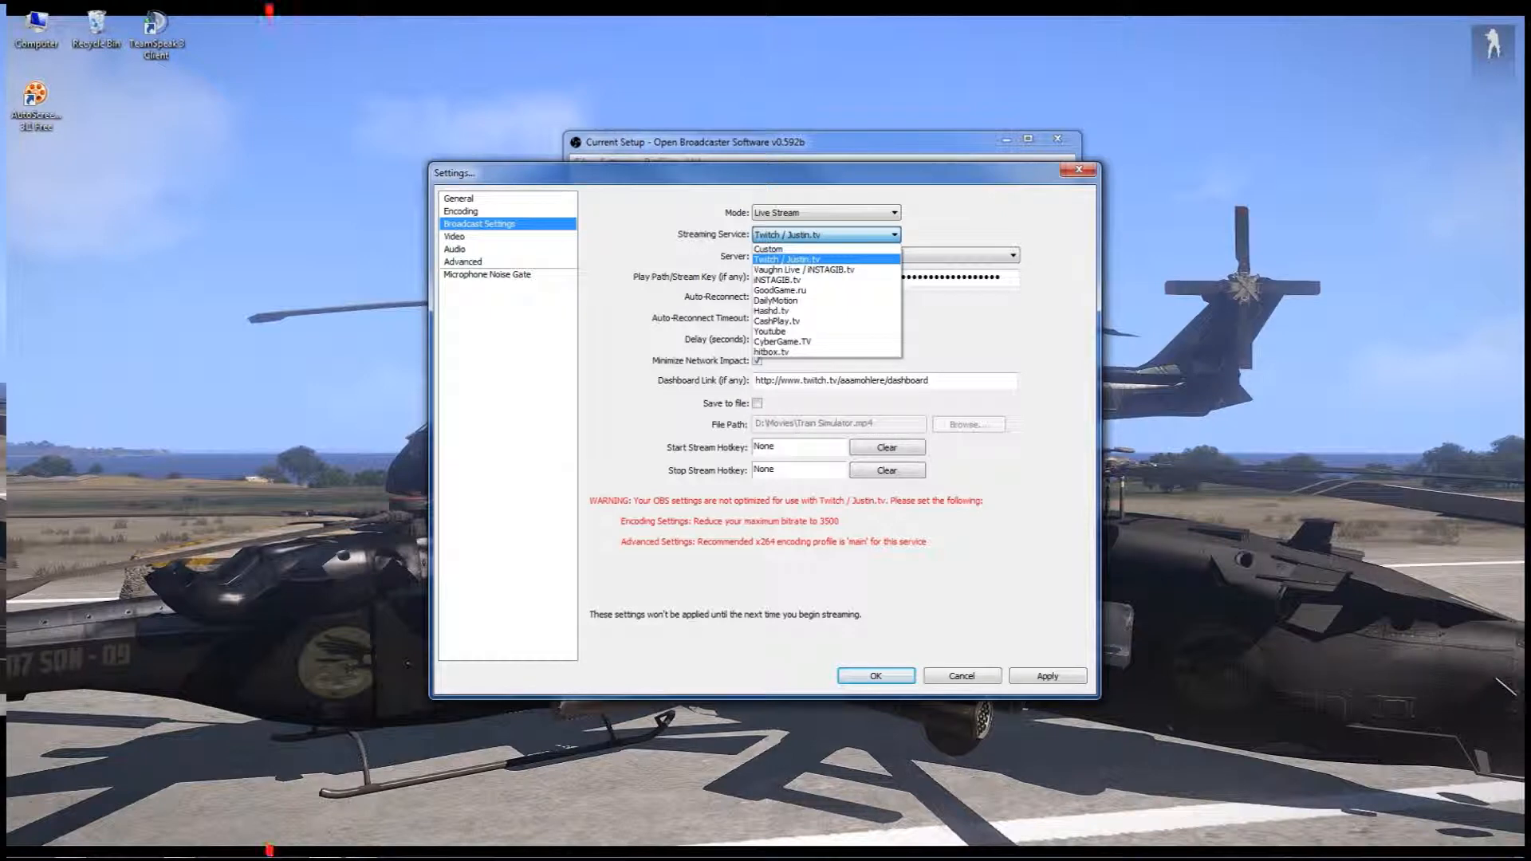
{"action": "left_click", "coordinate": [825, 235]}
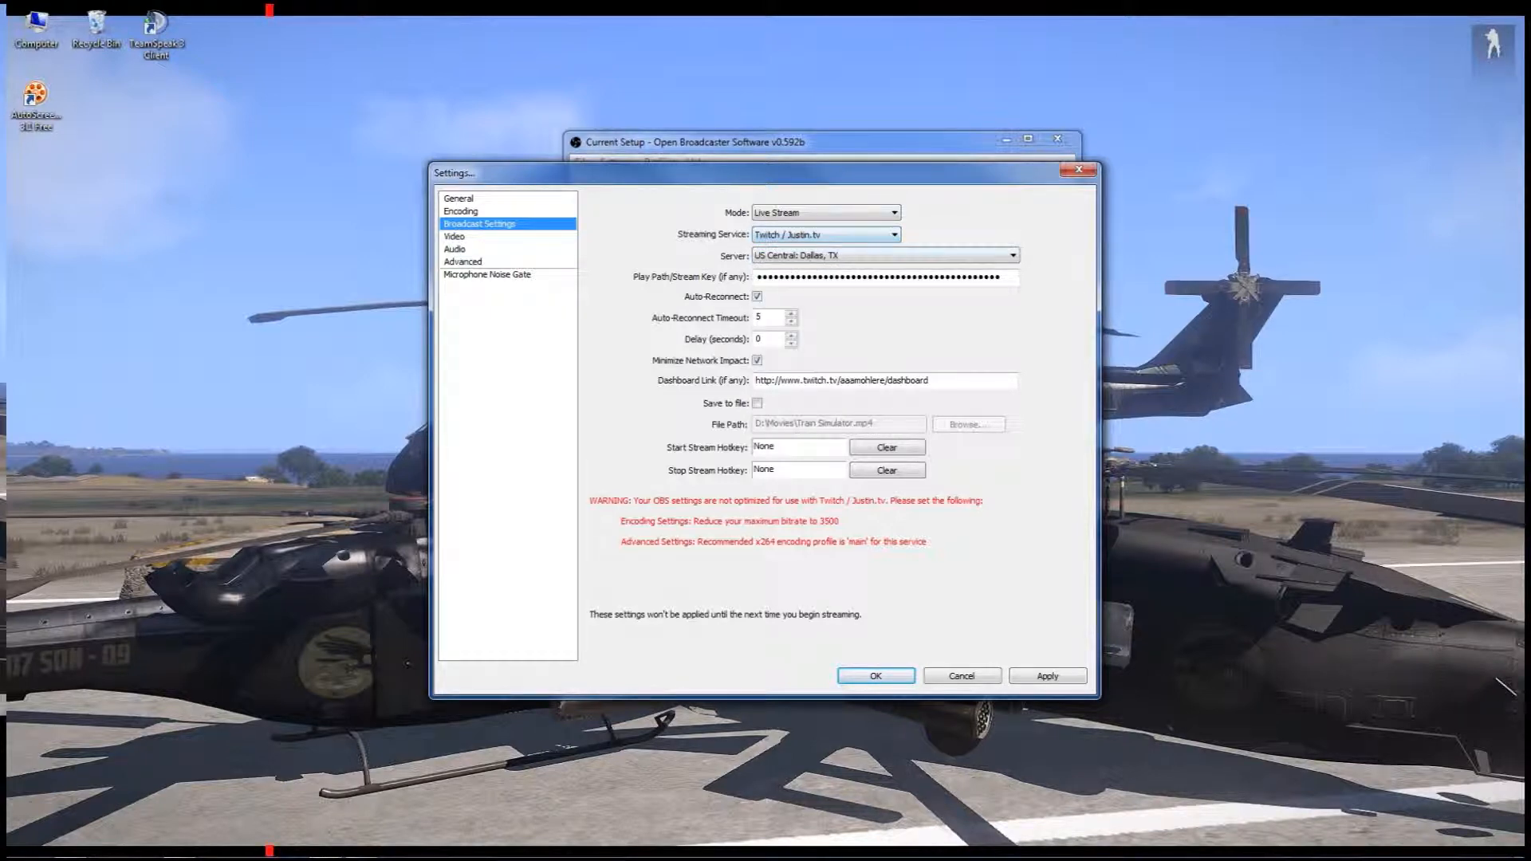
{"action": "left_click", "coordinate": [885, 255]}
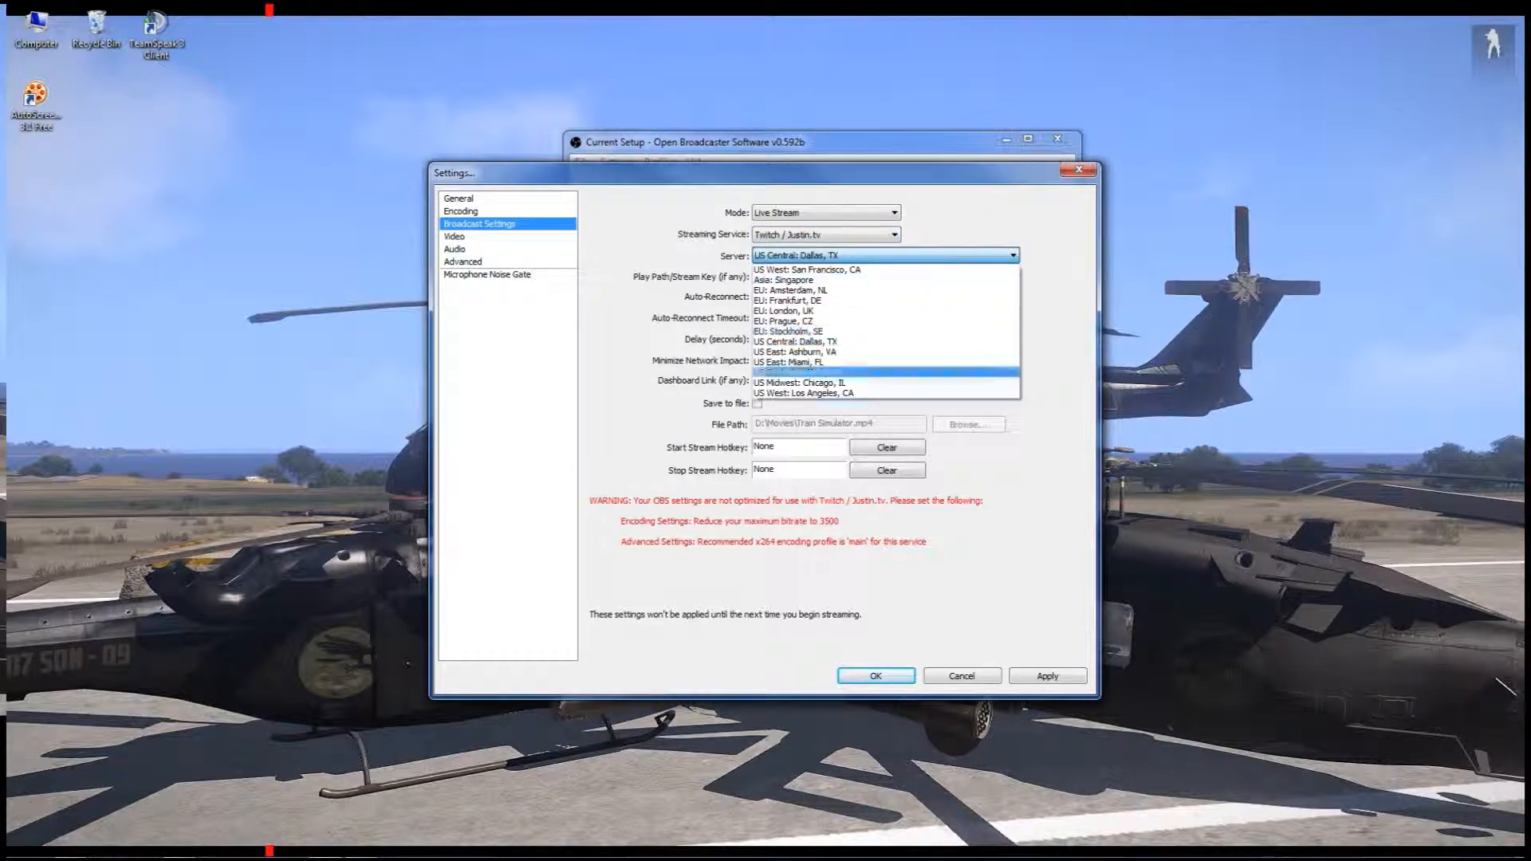
{"action": "left_click", "coordinate": [885, 255]}
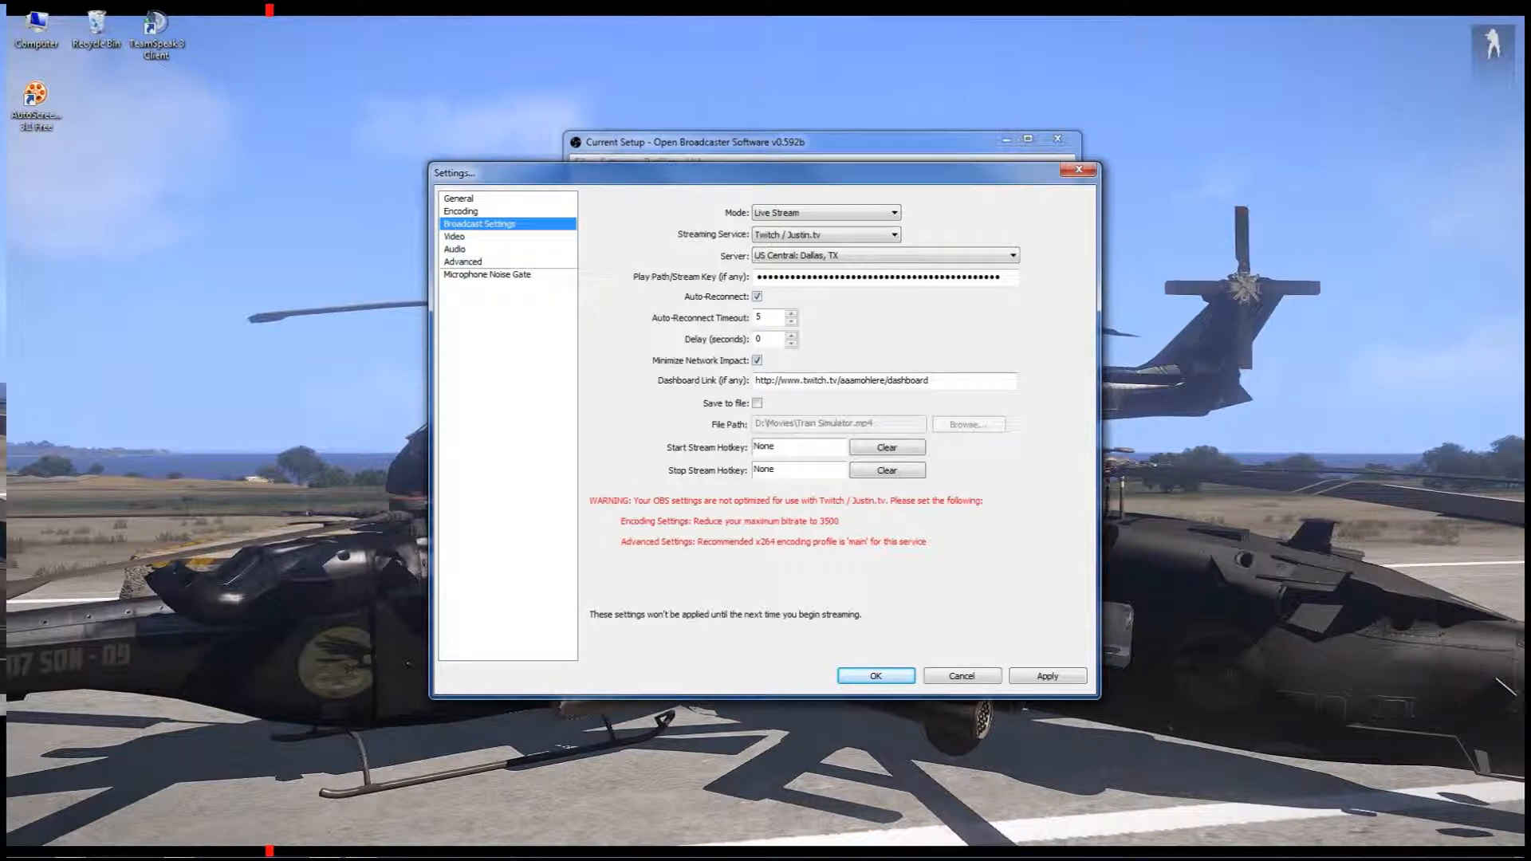
{"action": "left_click_drag", "start_coordinate": [932, 381], "coordinate": [755, 382]}
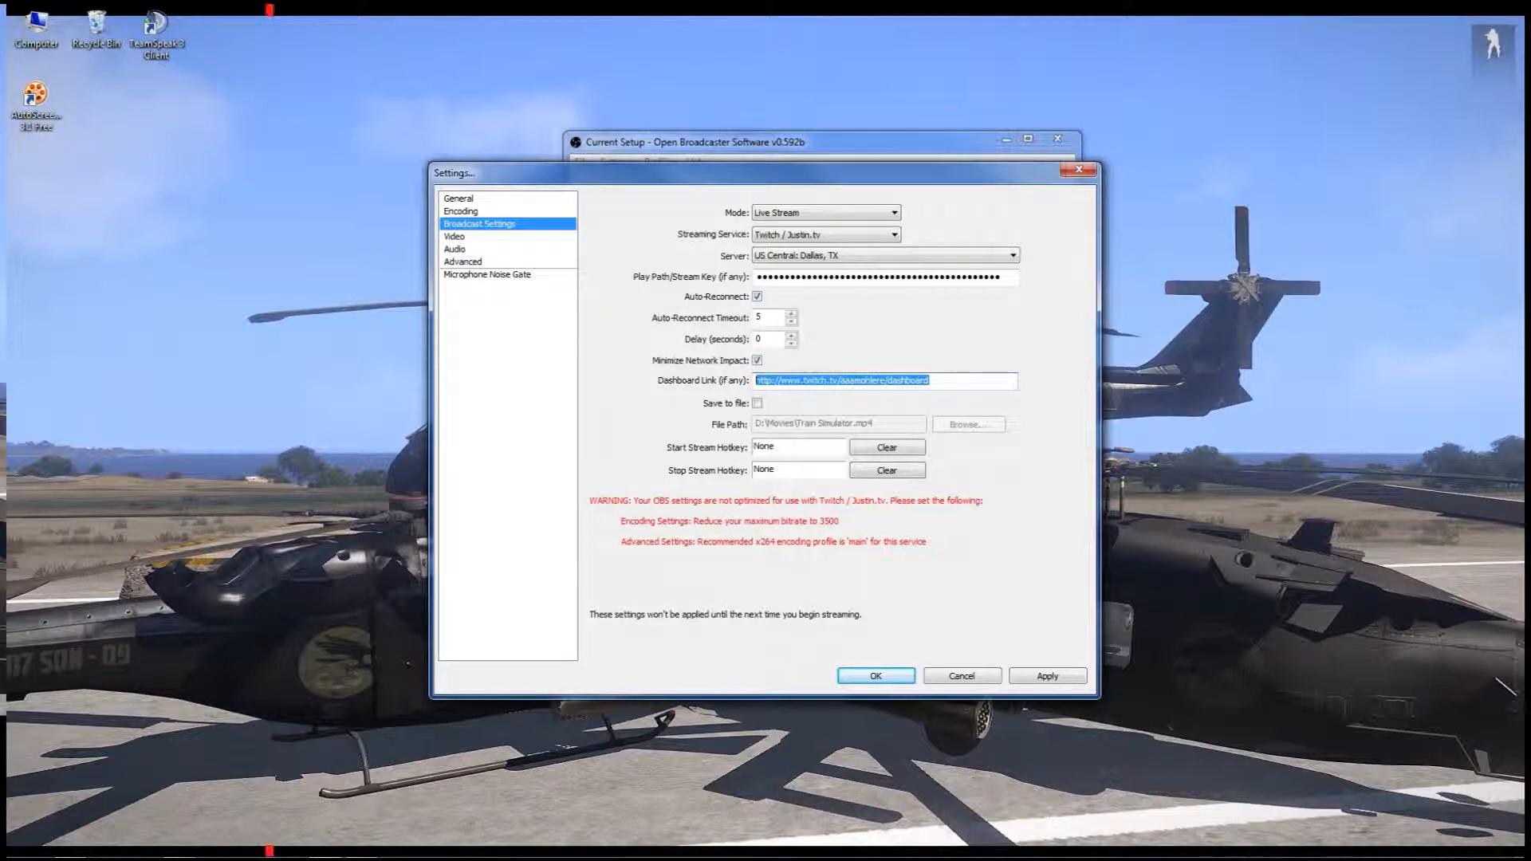
{"action": "left_click", "coordinate": [454, 237]}
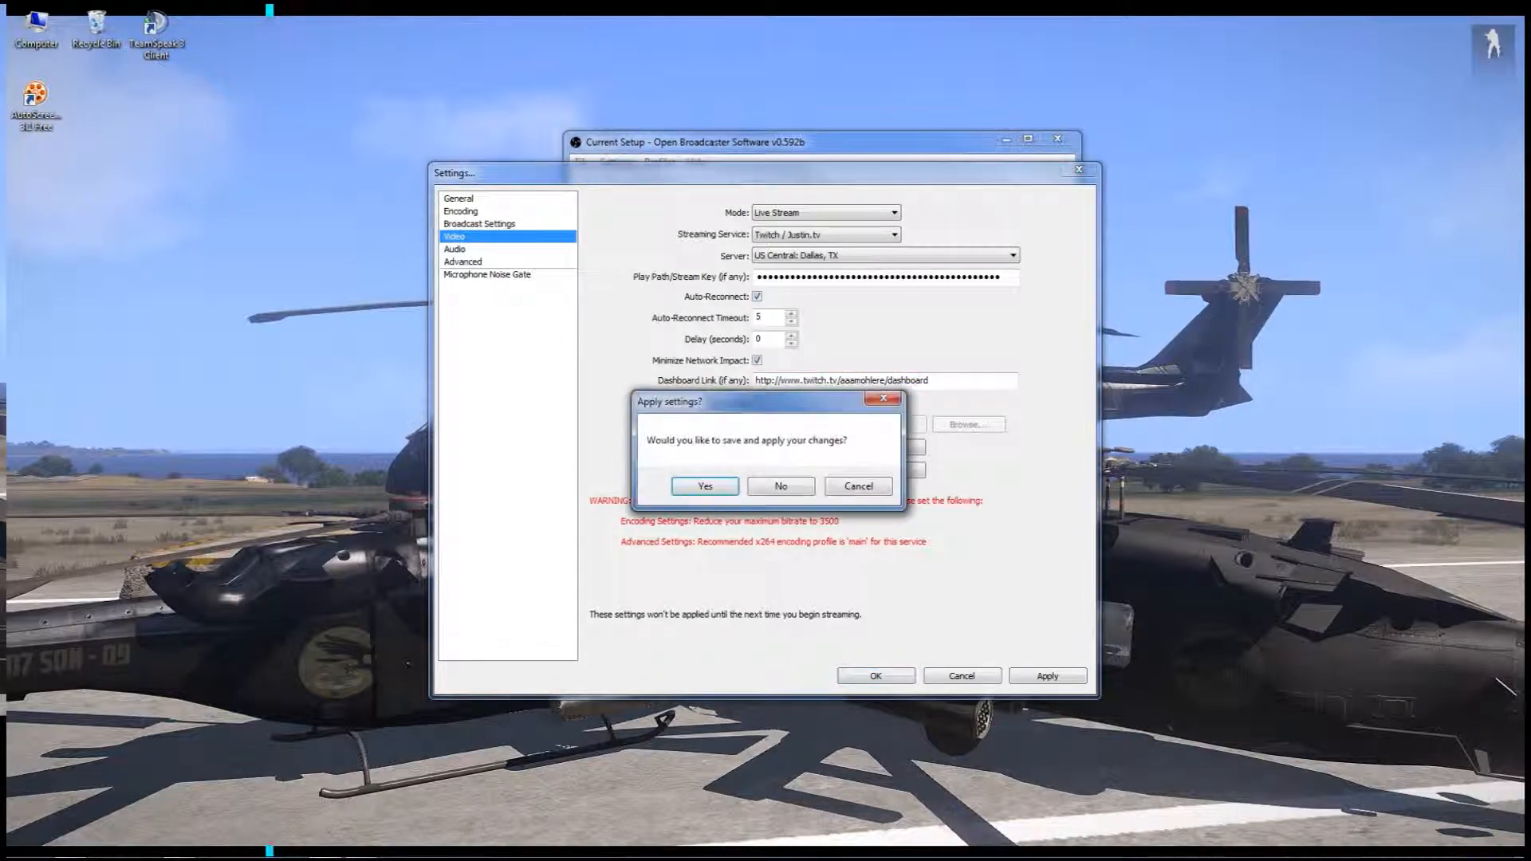
{"action": "left_click", "coordinate": [780, 486]}
Examine the video adapter, resolution downscale, FPS and Aero options, and leave for the audio settings without saving
{"action": "left_click", "coordinate": [890, 213]}
{"action": "left_click", "coordinate": [890, 213]}
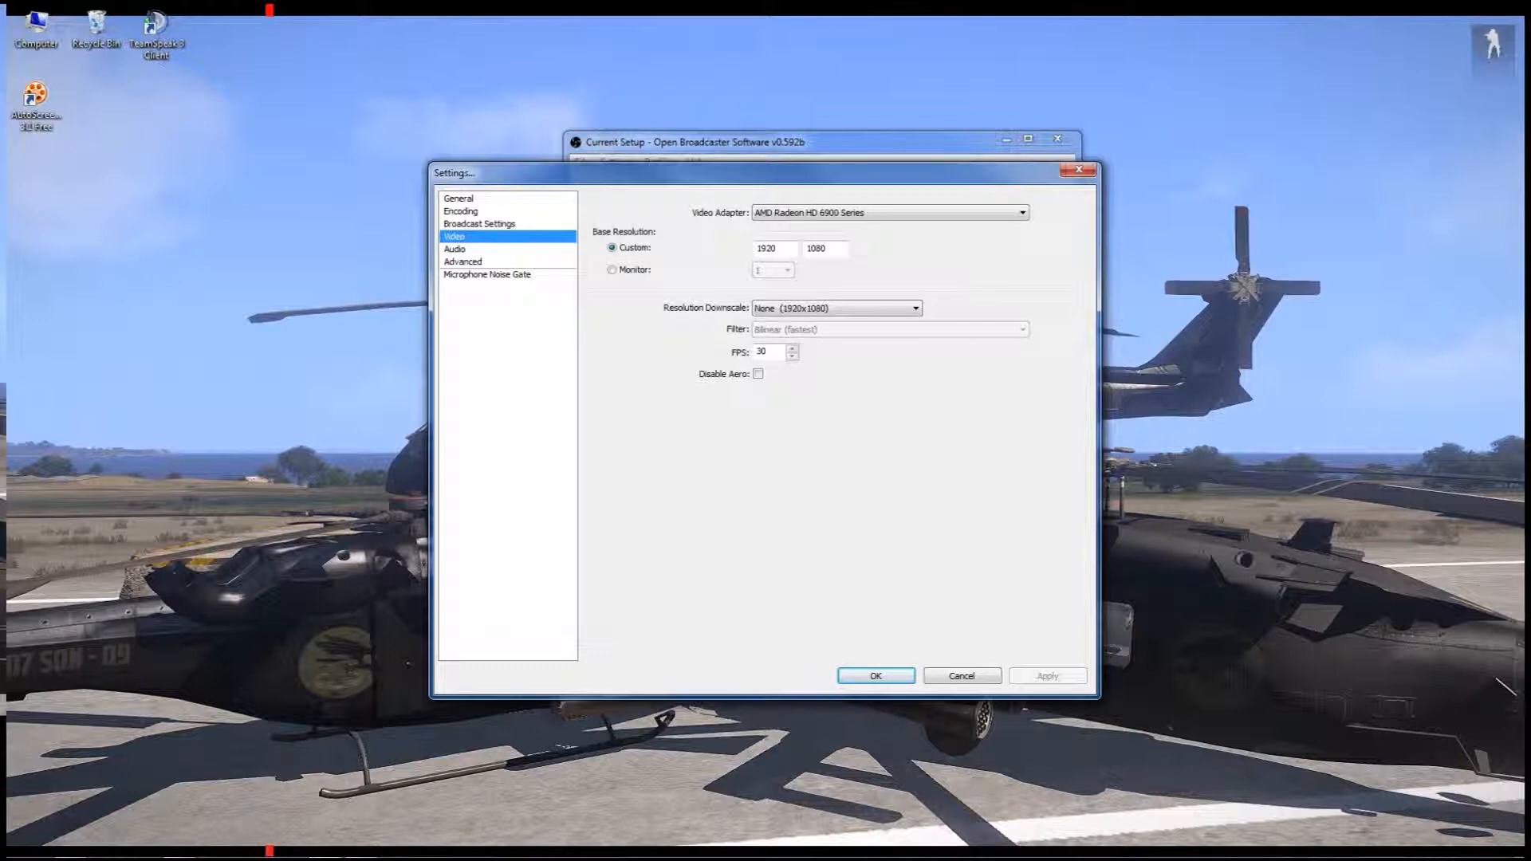
{"action": "left_click", "coordinate": [837, 309]}
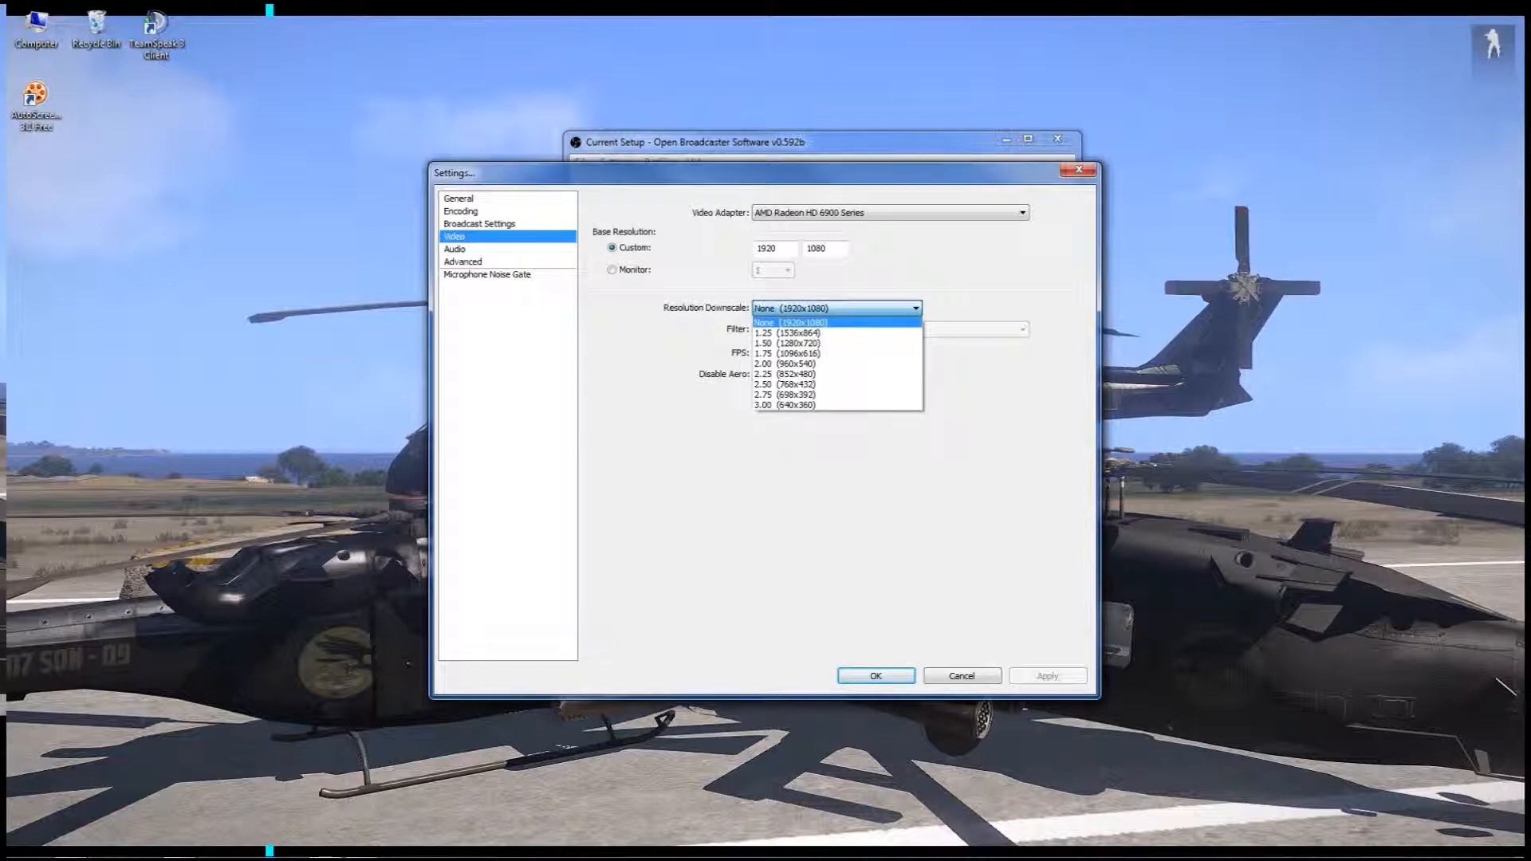
{"action": "left_click", "coordinate": [837, 309]}
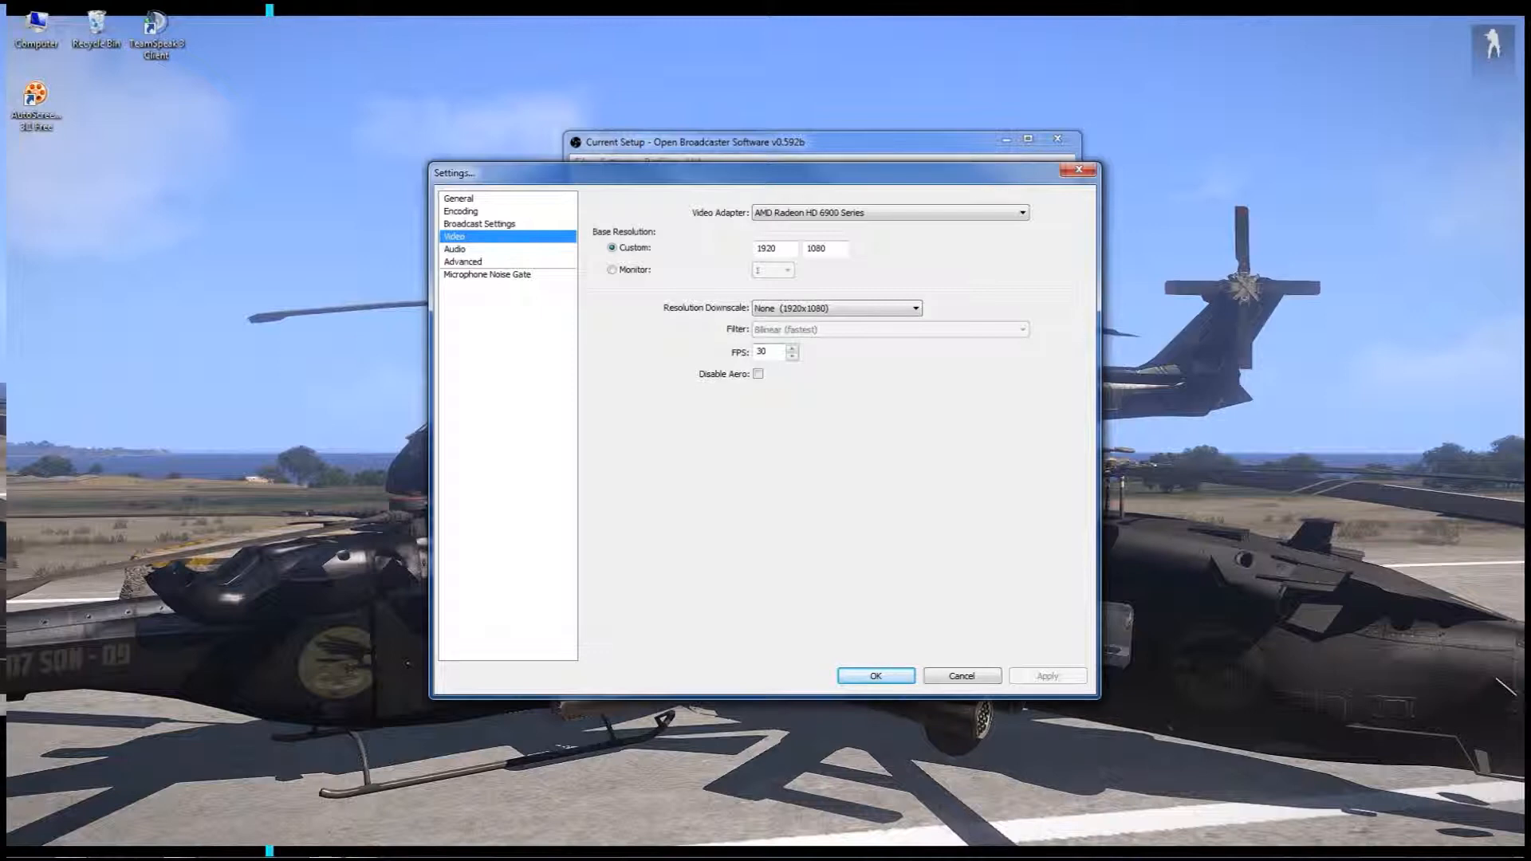
{"action": "double_click", "coordinate": [762, 352]}
{"action": "left_click", "coordinate": [758, 374]}
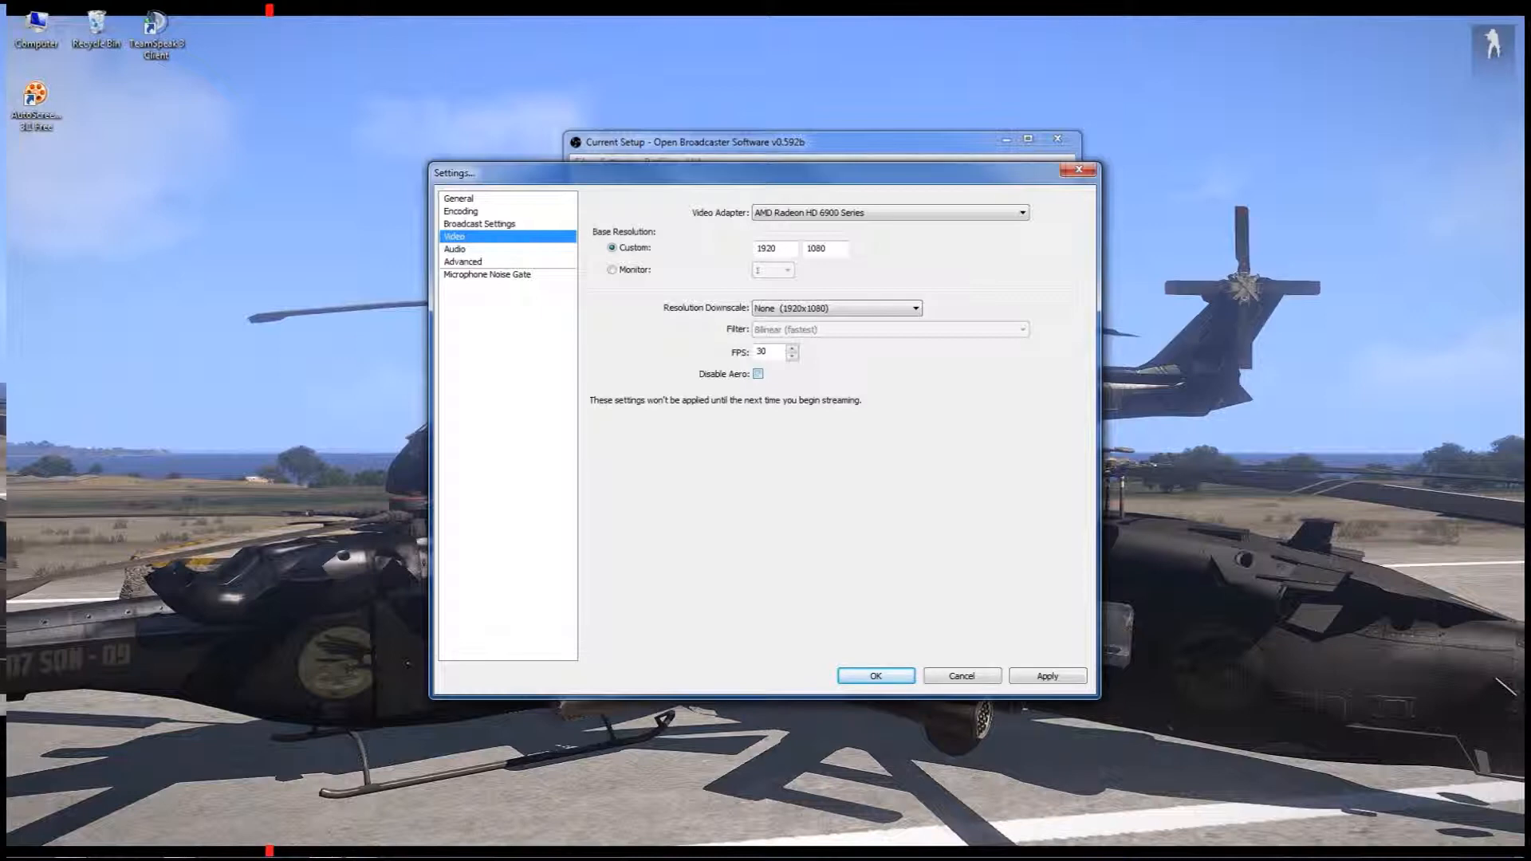
{"action": "left_click", "coordinate": [455, 249]}
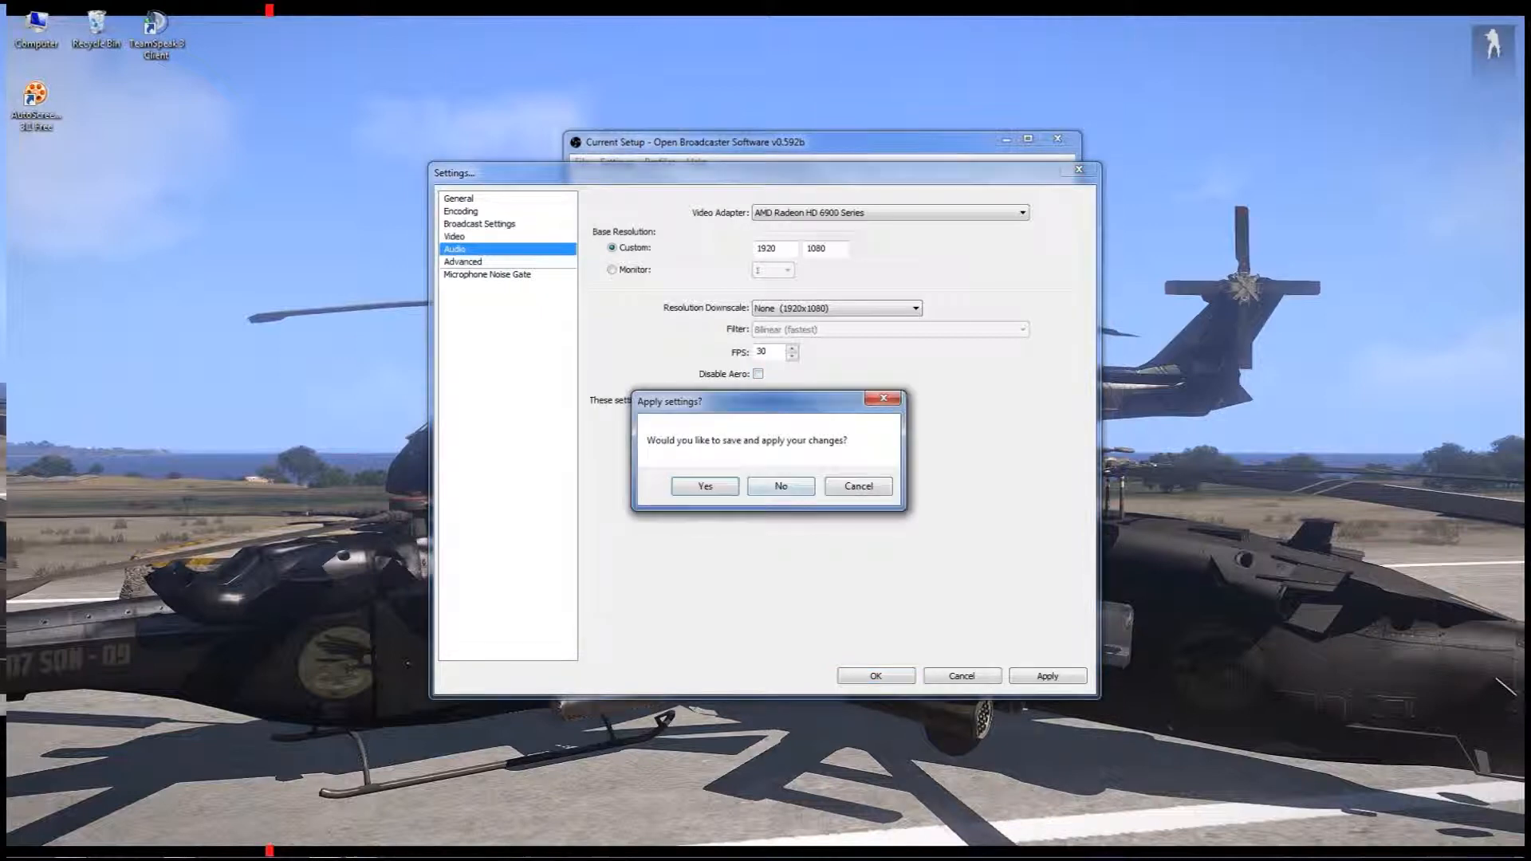
{"action": "left_click", "coordinate": [782, 485]}
Select Default as the desktop audio device and Tritton Headset (Realtek High Definition Audio) as the microphone
{"action": "left_click", "coordinate": [887, 213]}
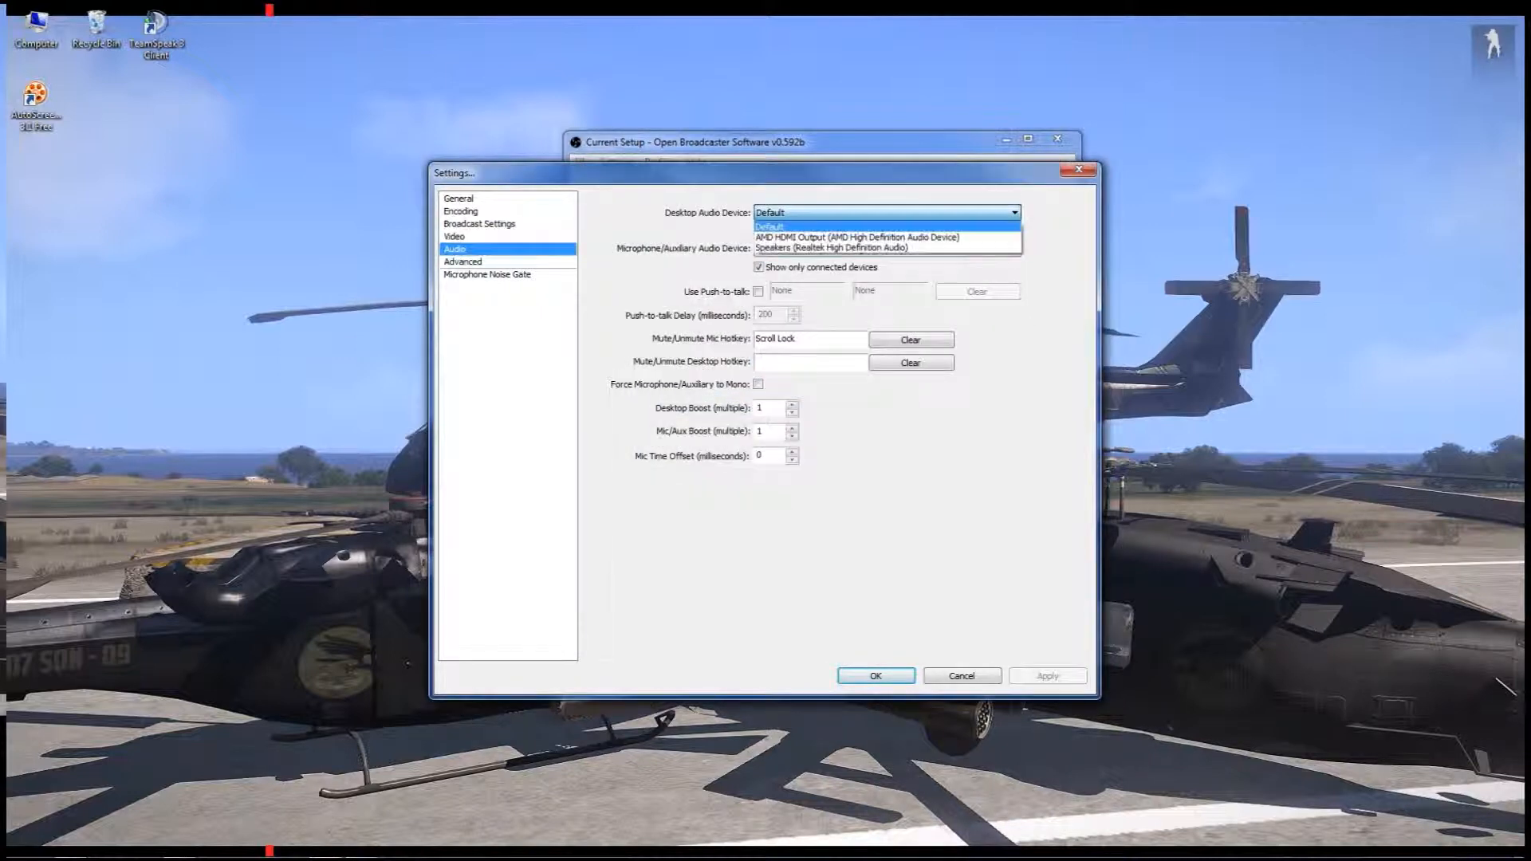
{"action": "left_click", "coordinate": [877, 227]}
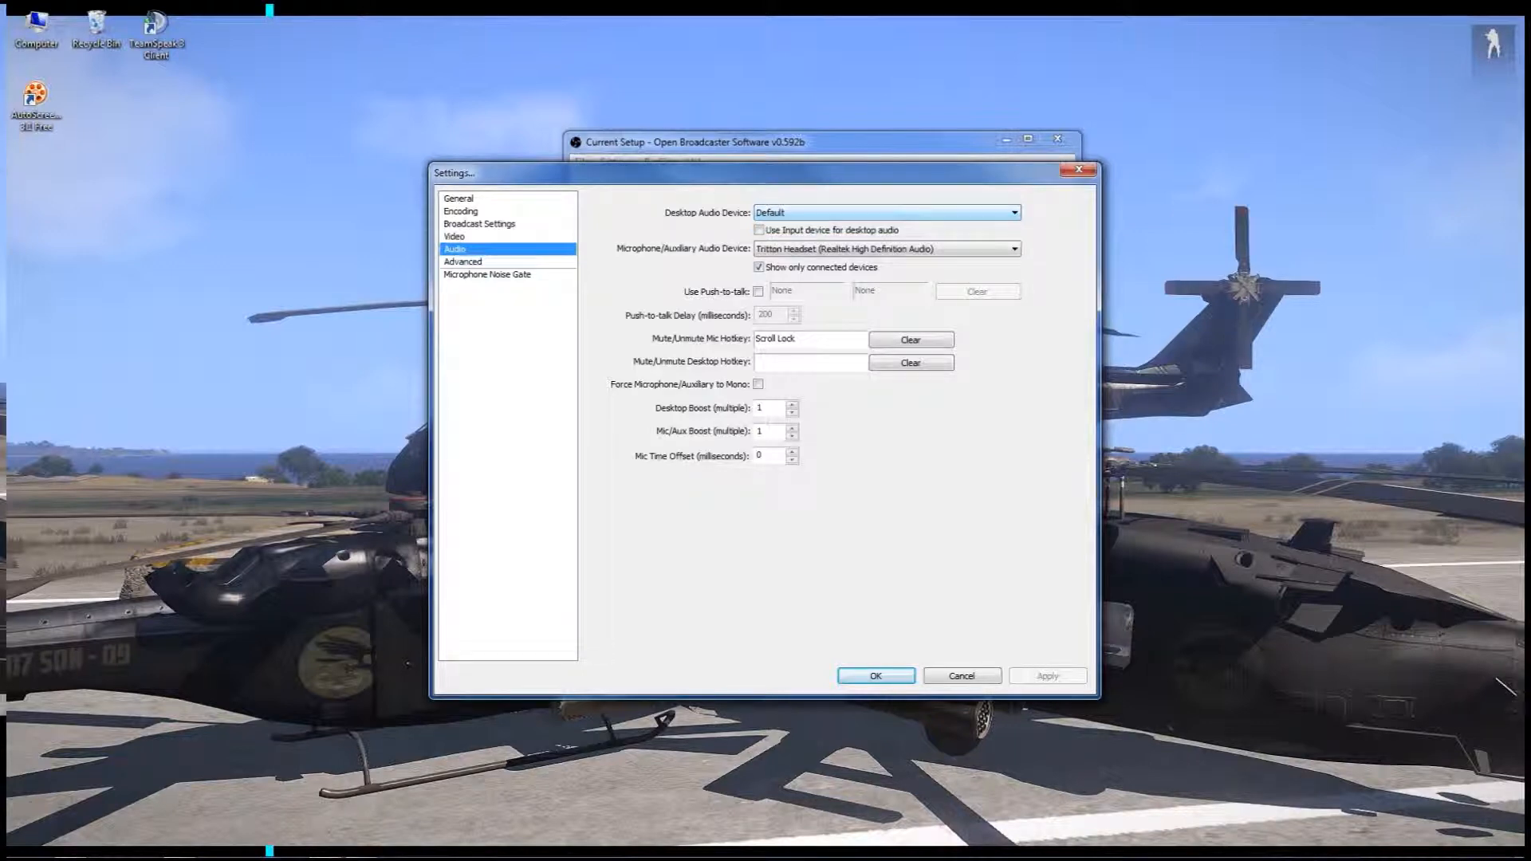
{"action": "left_click", "coordinate": [886, 248]}
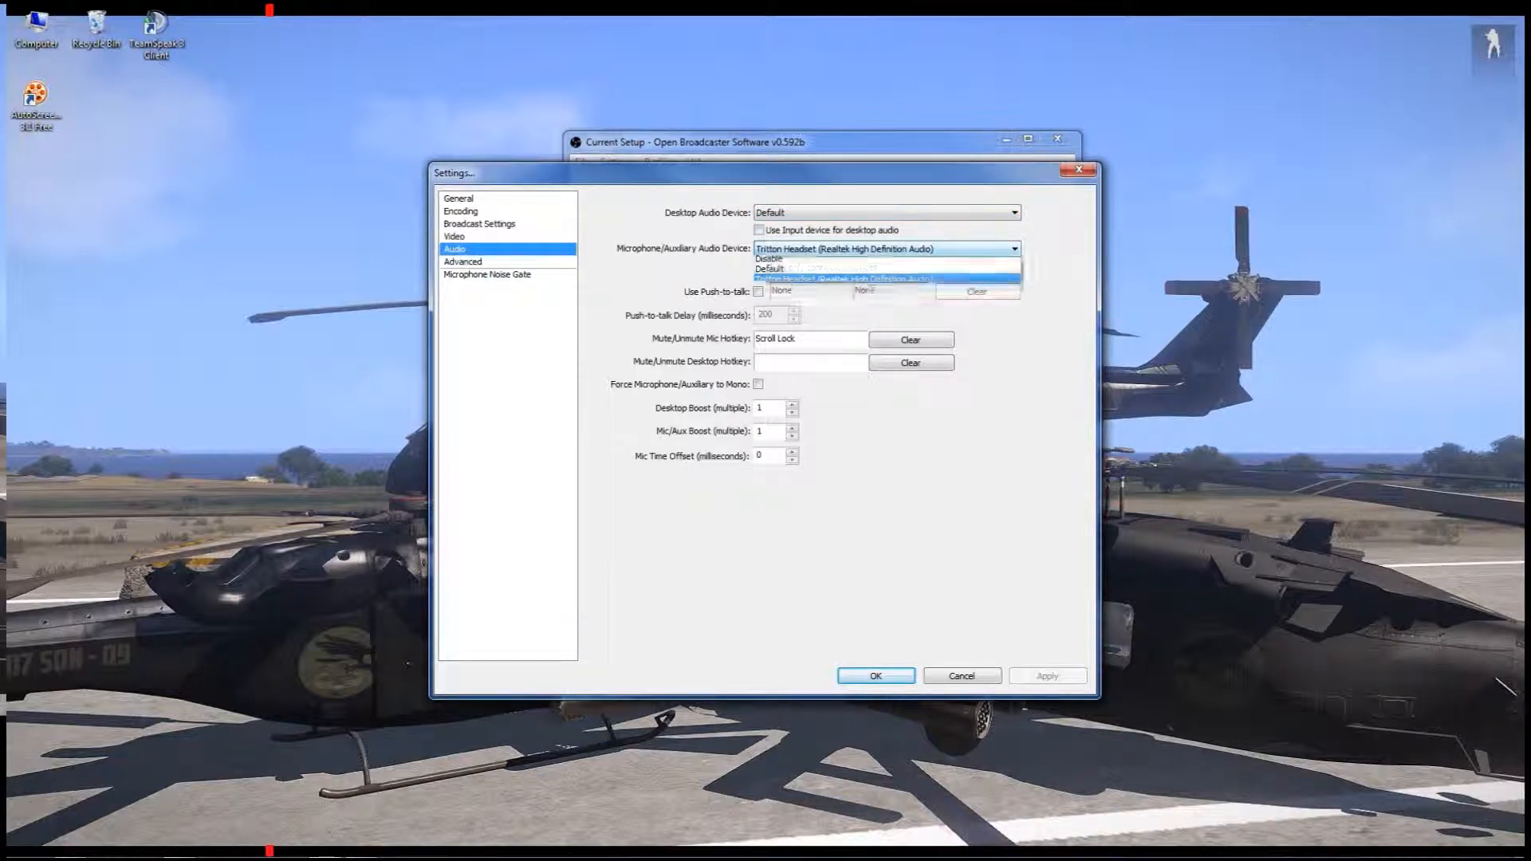
{"action": "left_click", "coordinate": [844, 284]}
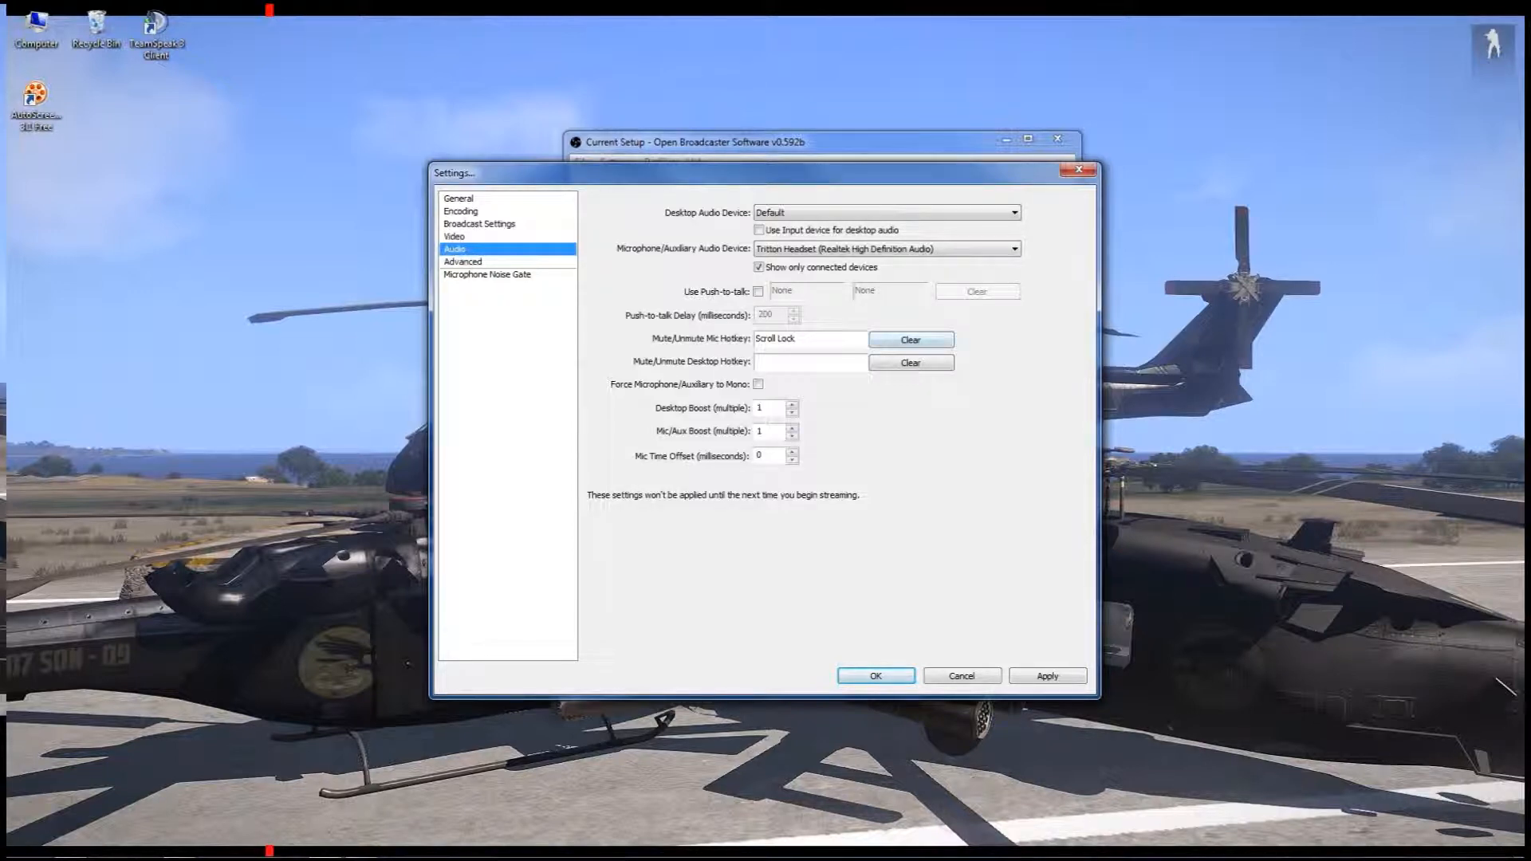
Clear the mute/unmute microphone hotkey, review the boost and time offset values, and save the audio changes
{"action": "left_click", "coordinate": [911, 340]}
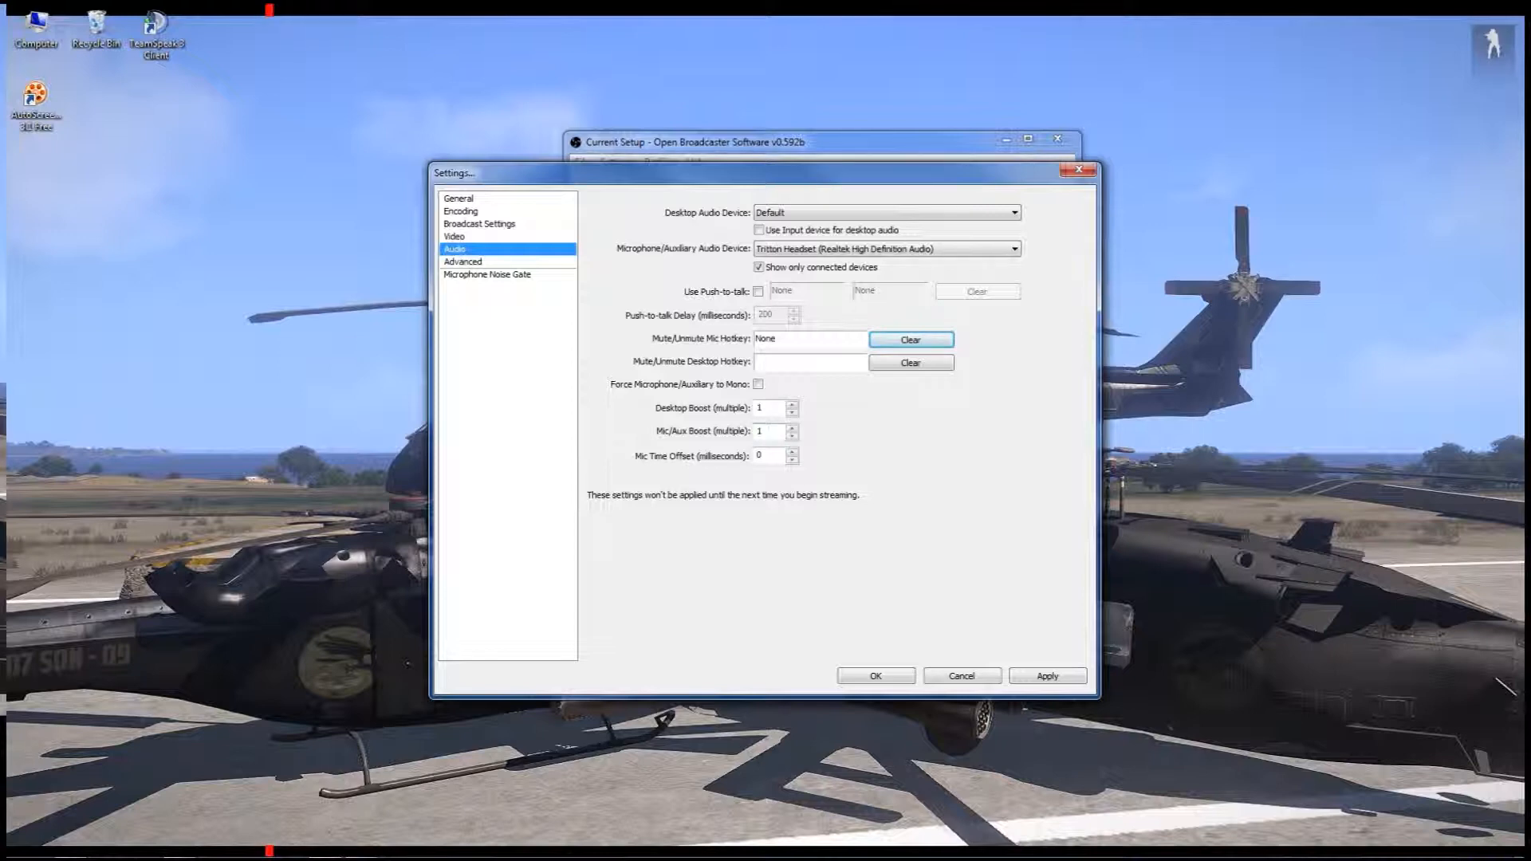
{"action": "double_click", "coordinate": [760, 408]}
{"action": "double_click", "coordinate": [759, 432]}
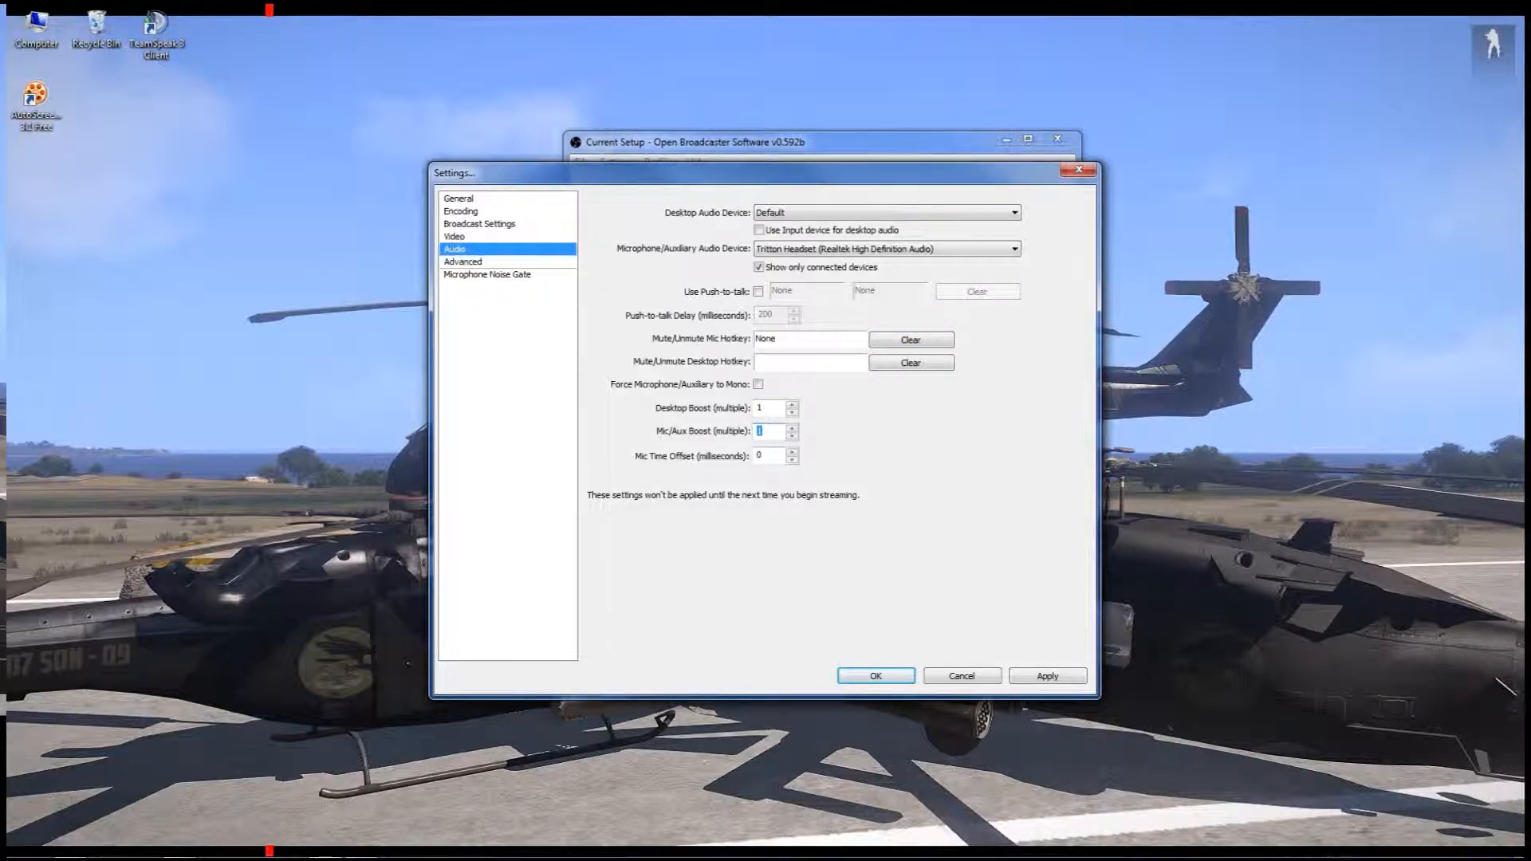
{"action": "left_click", "coordinate": [763, 455]}
{"action": "left_click", "coordinate": [463, 262]}
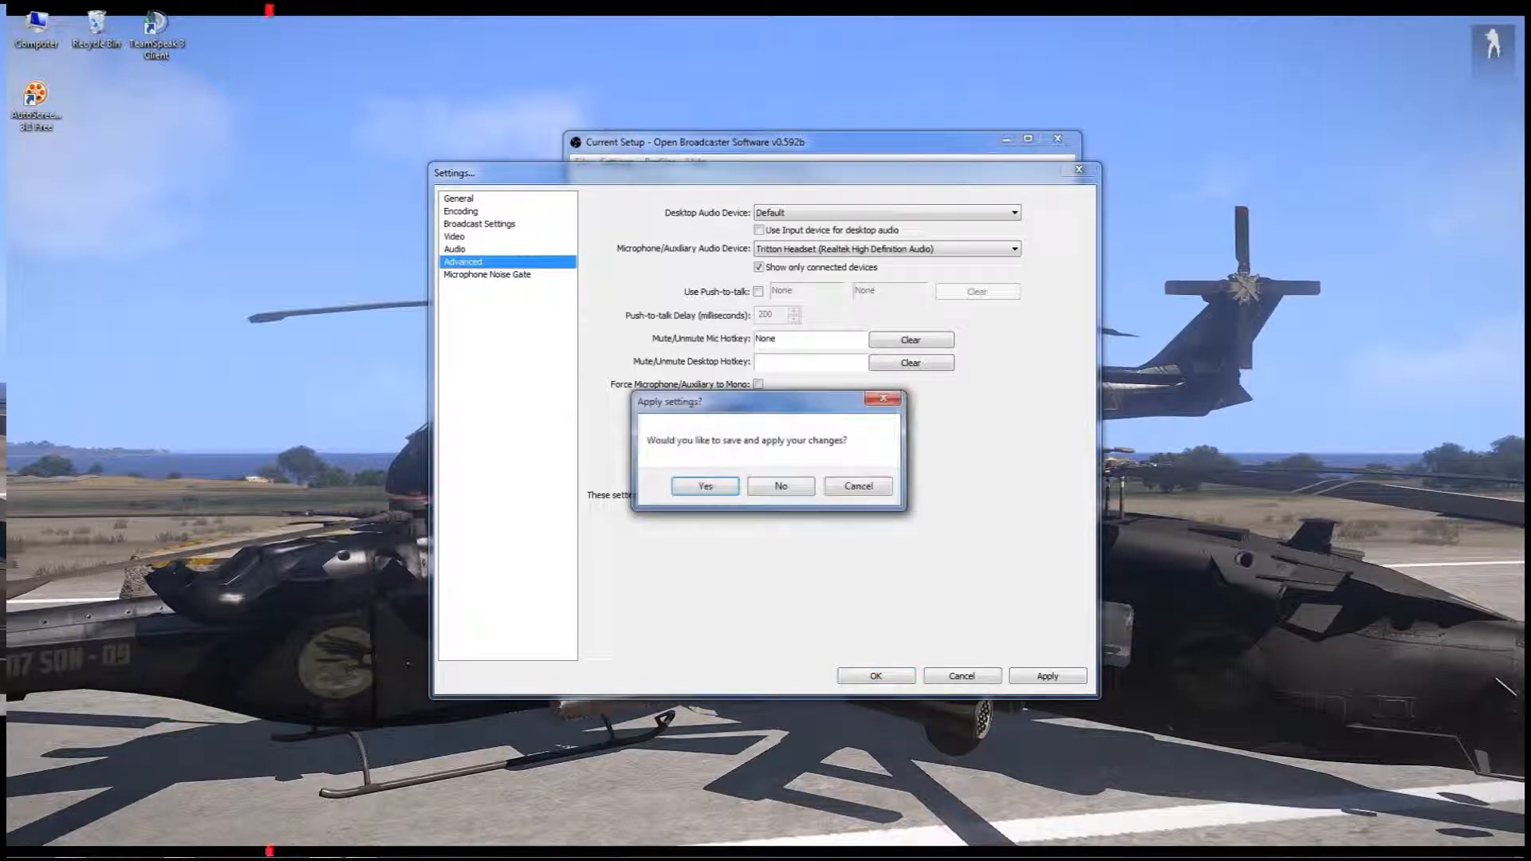
{"action": "left_click", "coordinate": [705, 486]}
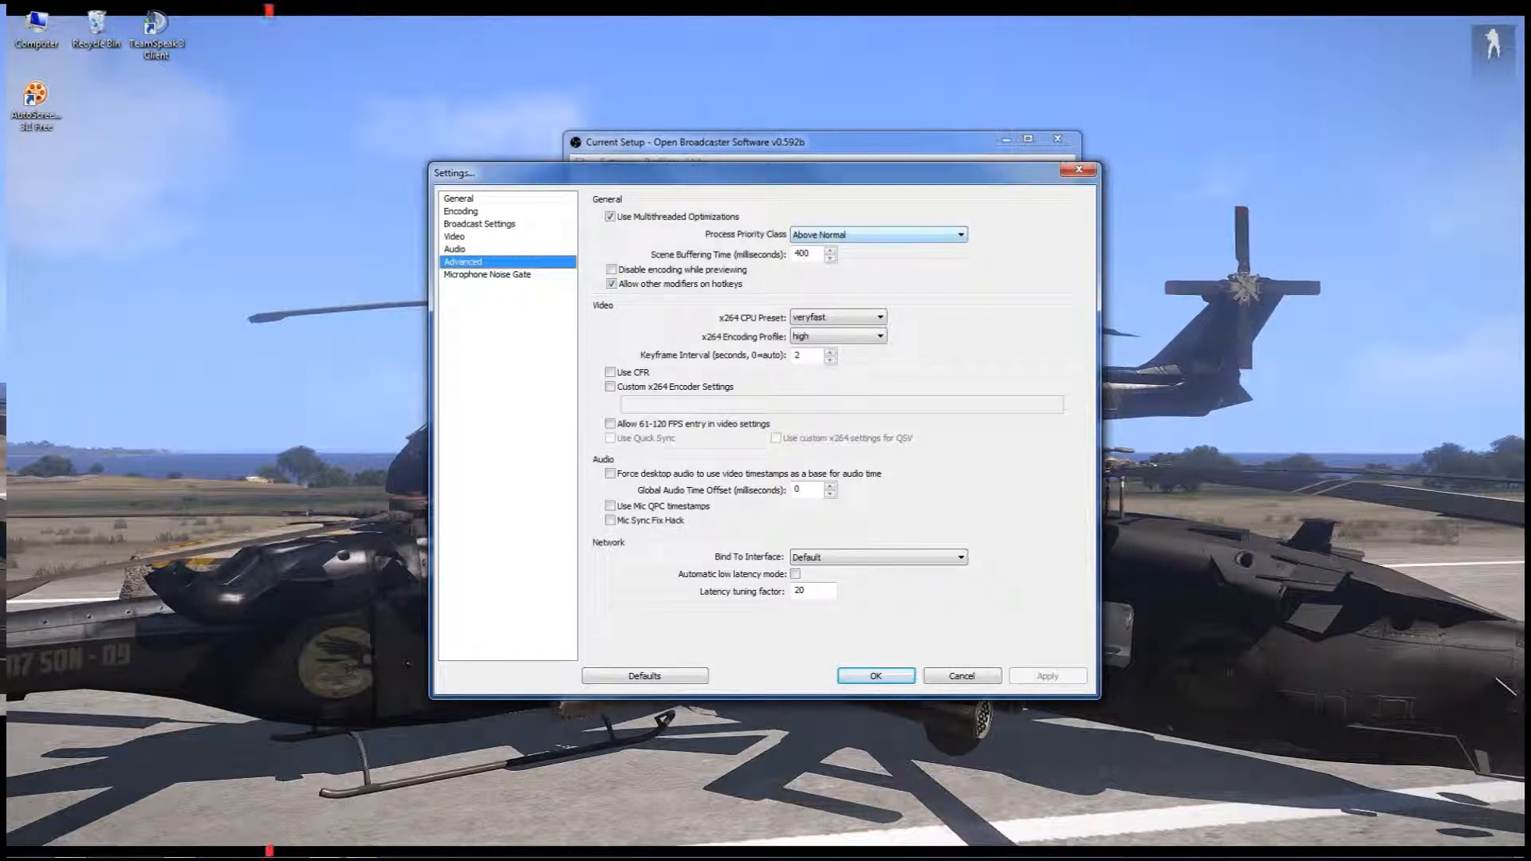
Select Above Normal as the process priority class, with multithreaded optimizations enabled
{"action": "left_click", "coordinate": [610, 217]}
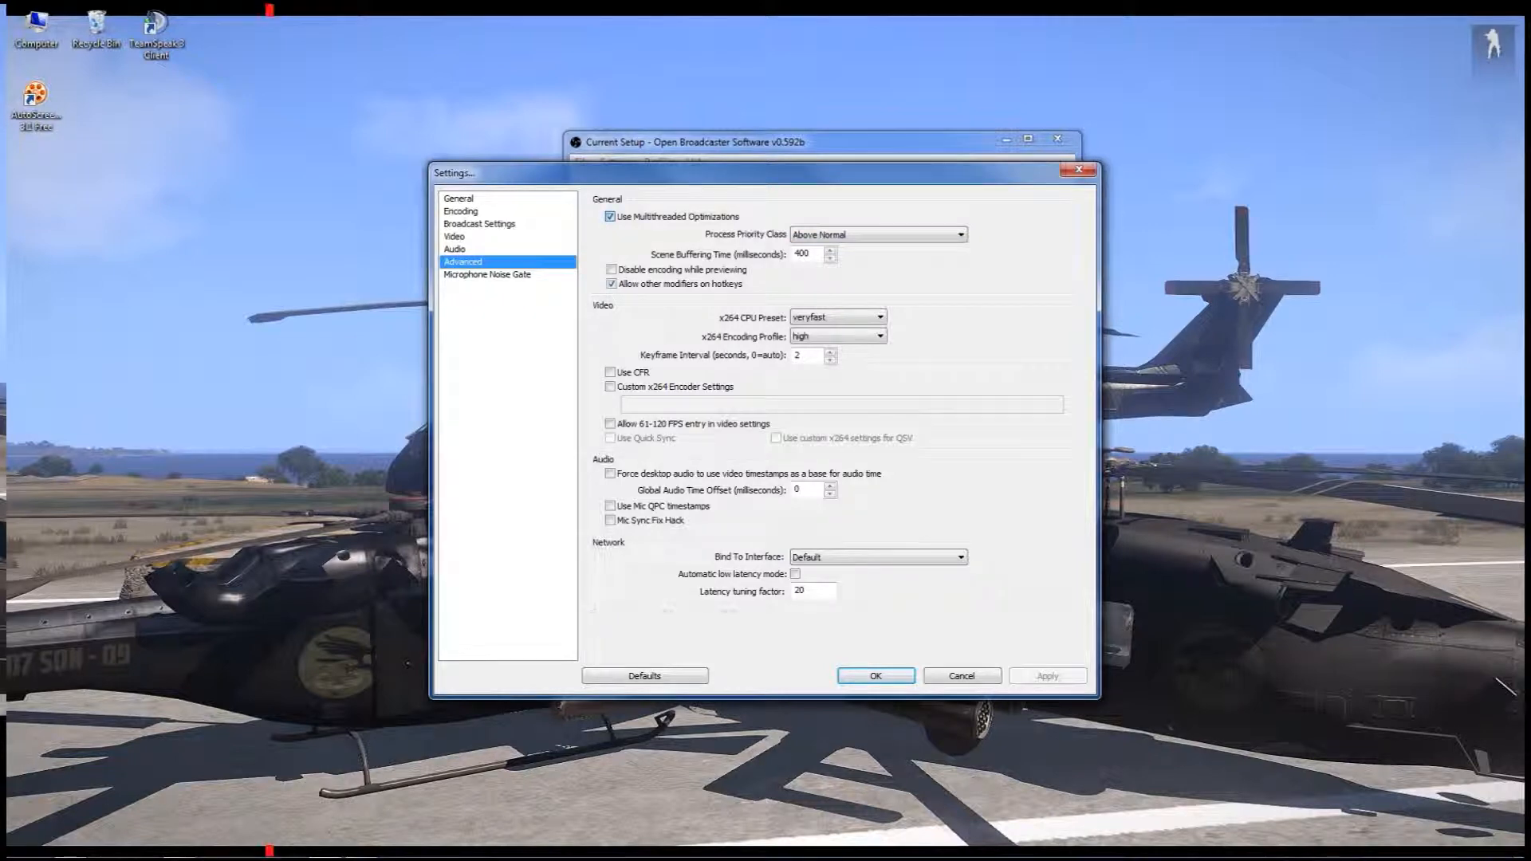
{"action": "left_click", "coordinate": [610, 217]}
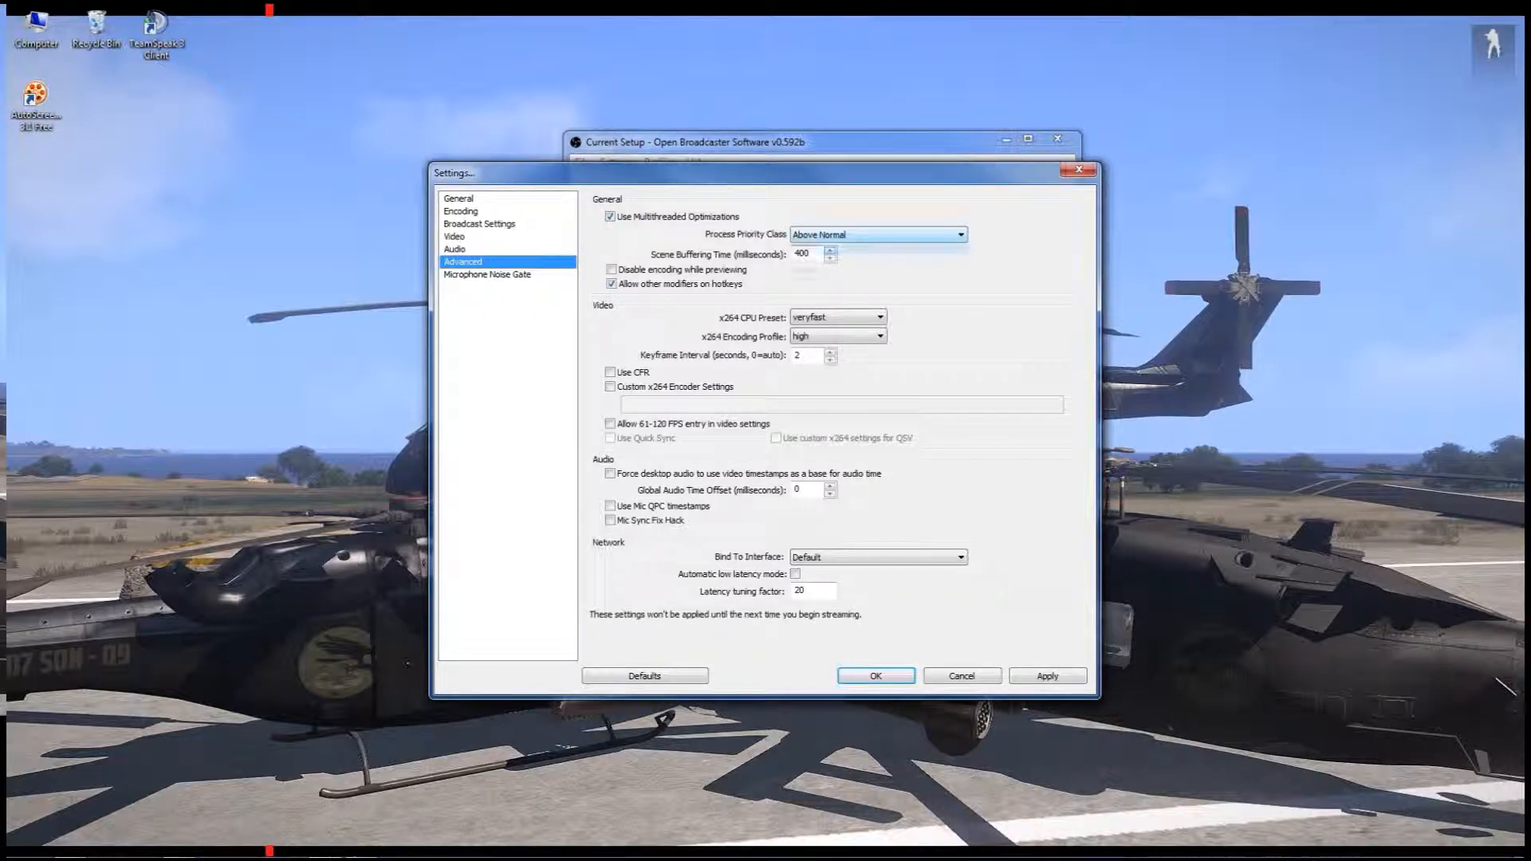
{"action": "left_click", "coordinate": [879, 234]}
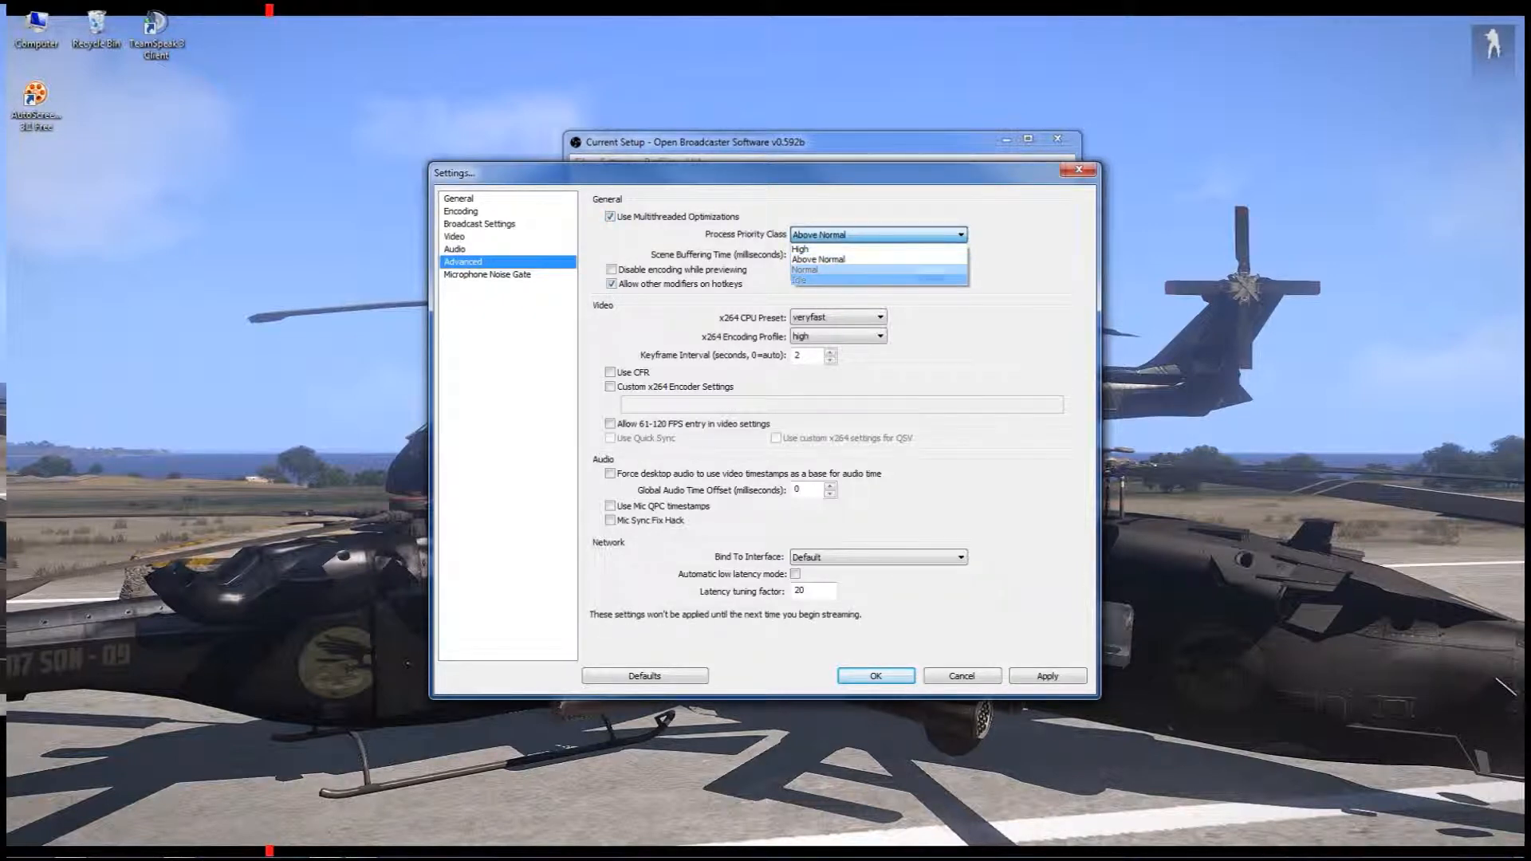
{"action": "left_click", "coordinate": [831, 260]}
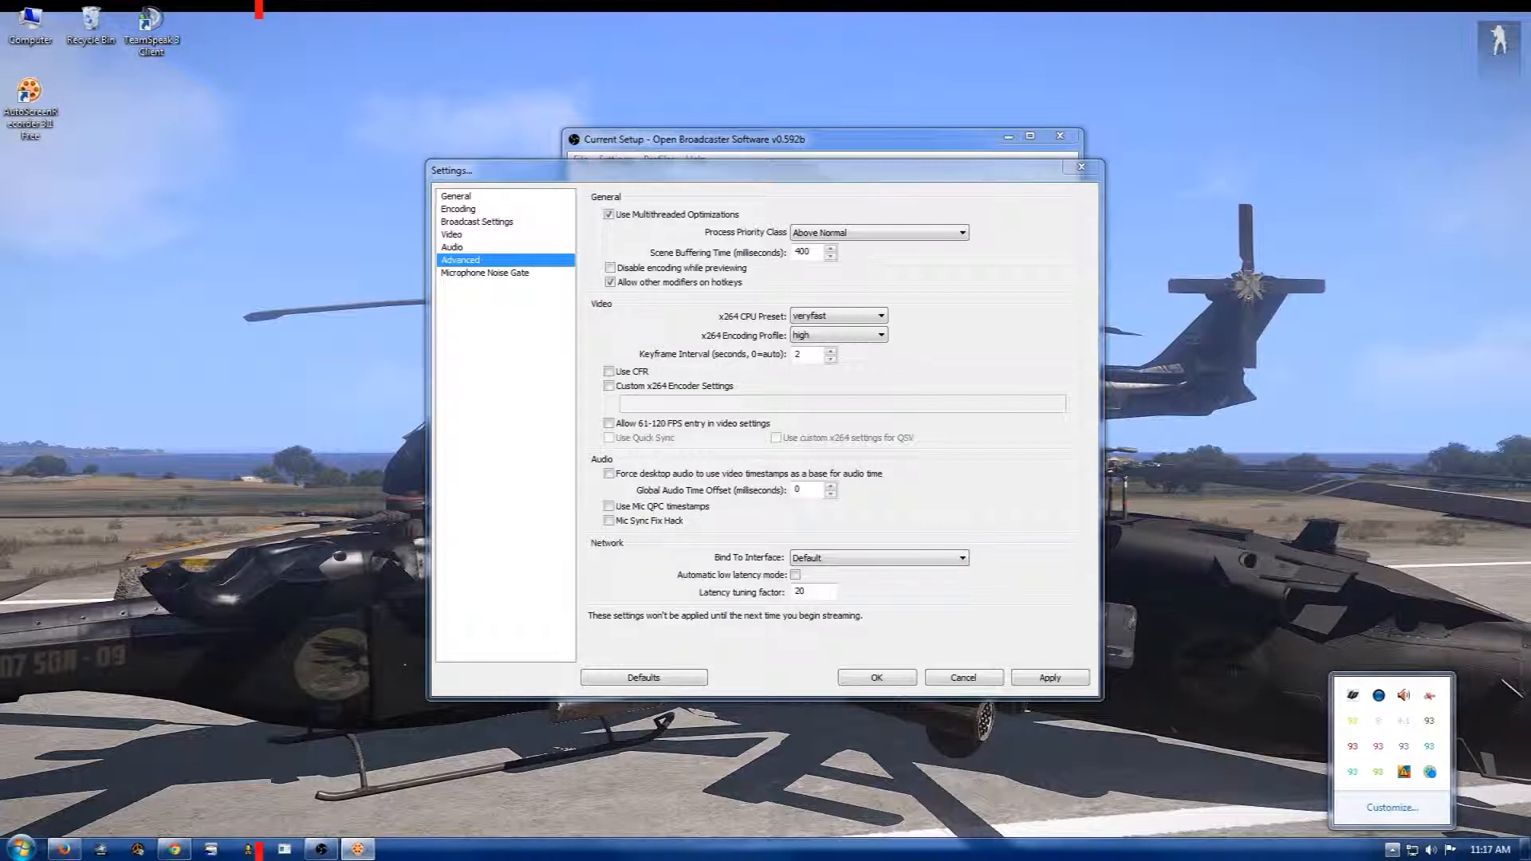
{"action": "left_click", "coordinate": [766, 170]}
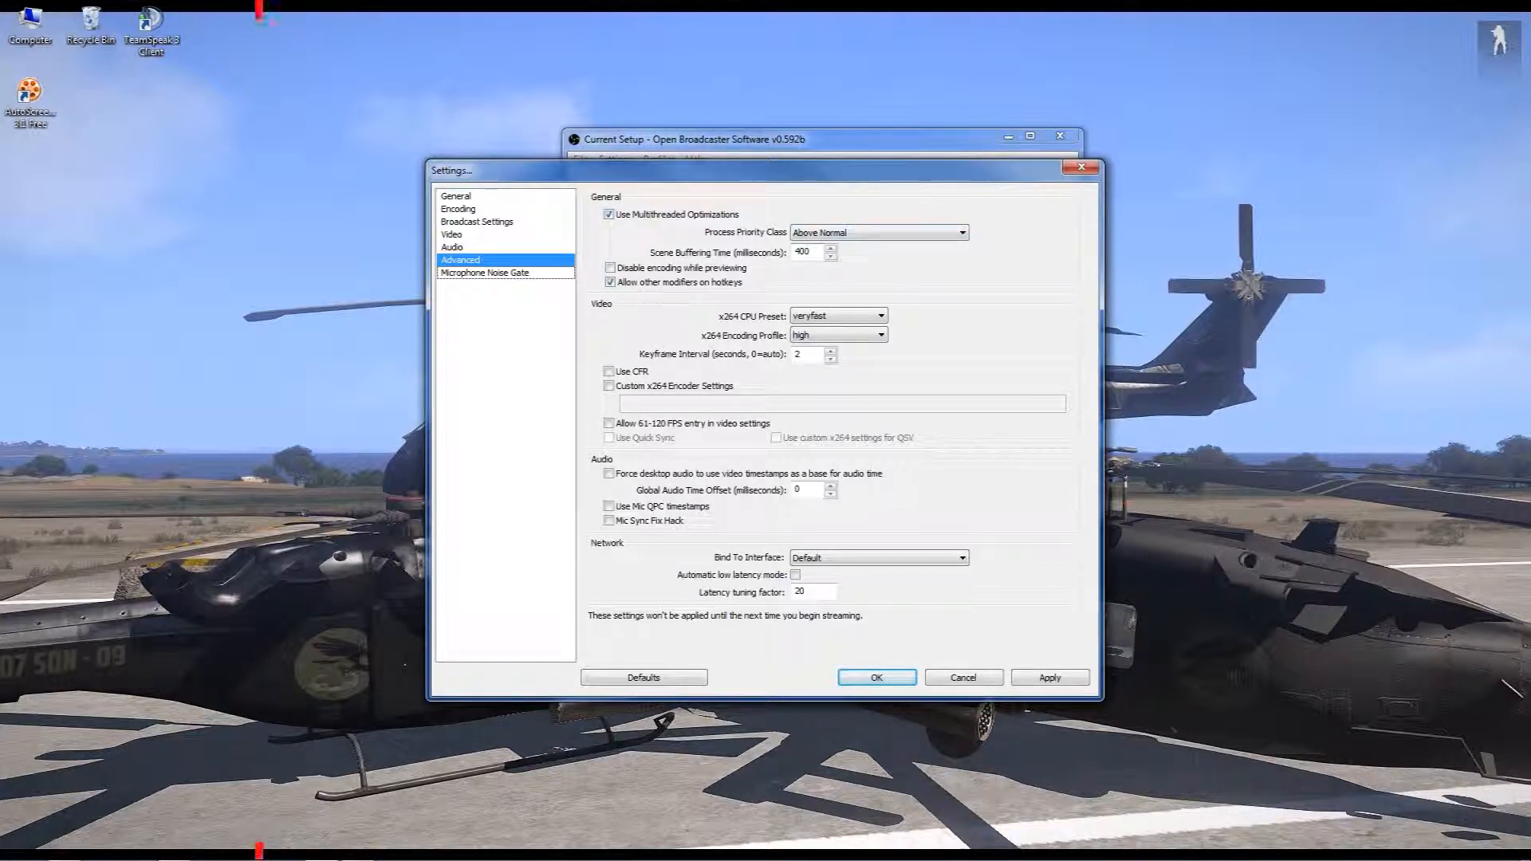
Examine the x264 CPU preset, keyframe interval and latency tuning factor, and leave for the microphone noise gate settings without saving
{"action": "left_click", "coordinate": [839, 315]}
{"action": "left_click", "coordinate": [839, 316]}
{"action": "double_click", "coordinate": [798, 354]}
{"action": "double_click", "coordinate": [800, 591]}
{"action": "left_click", "coordinate": [485, 273]}
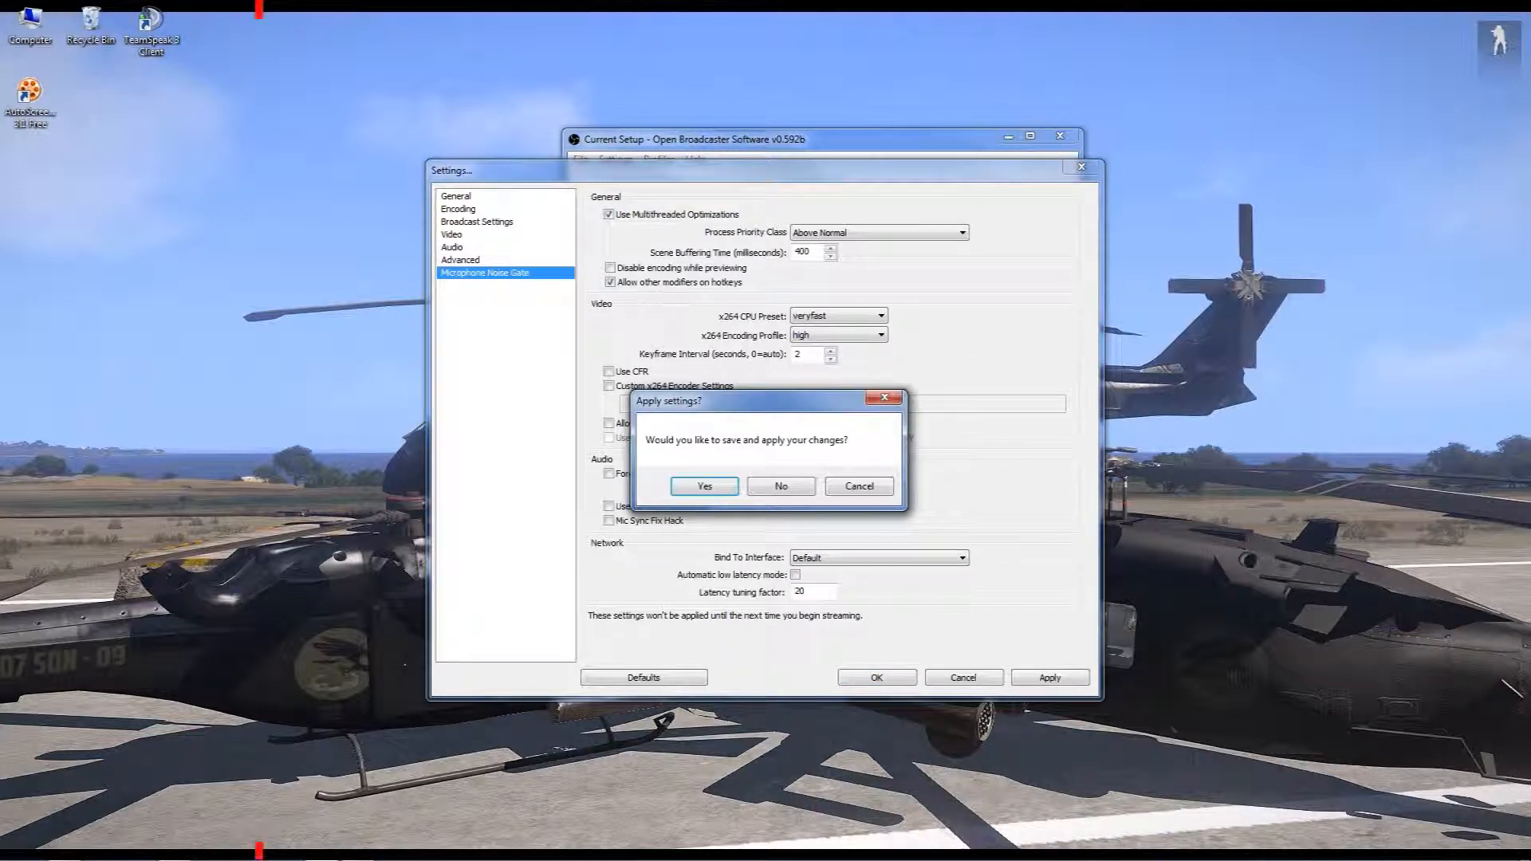
{"action": "left_click", "coordinate": [780, 486]}
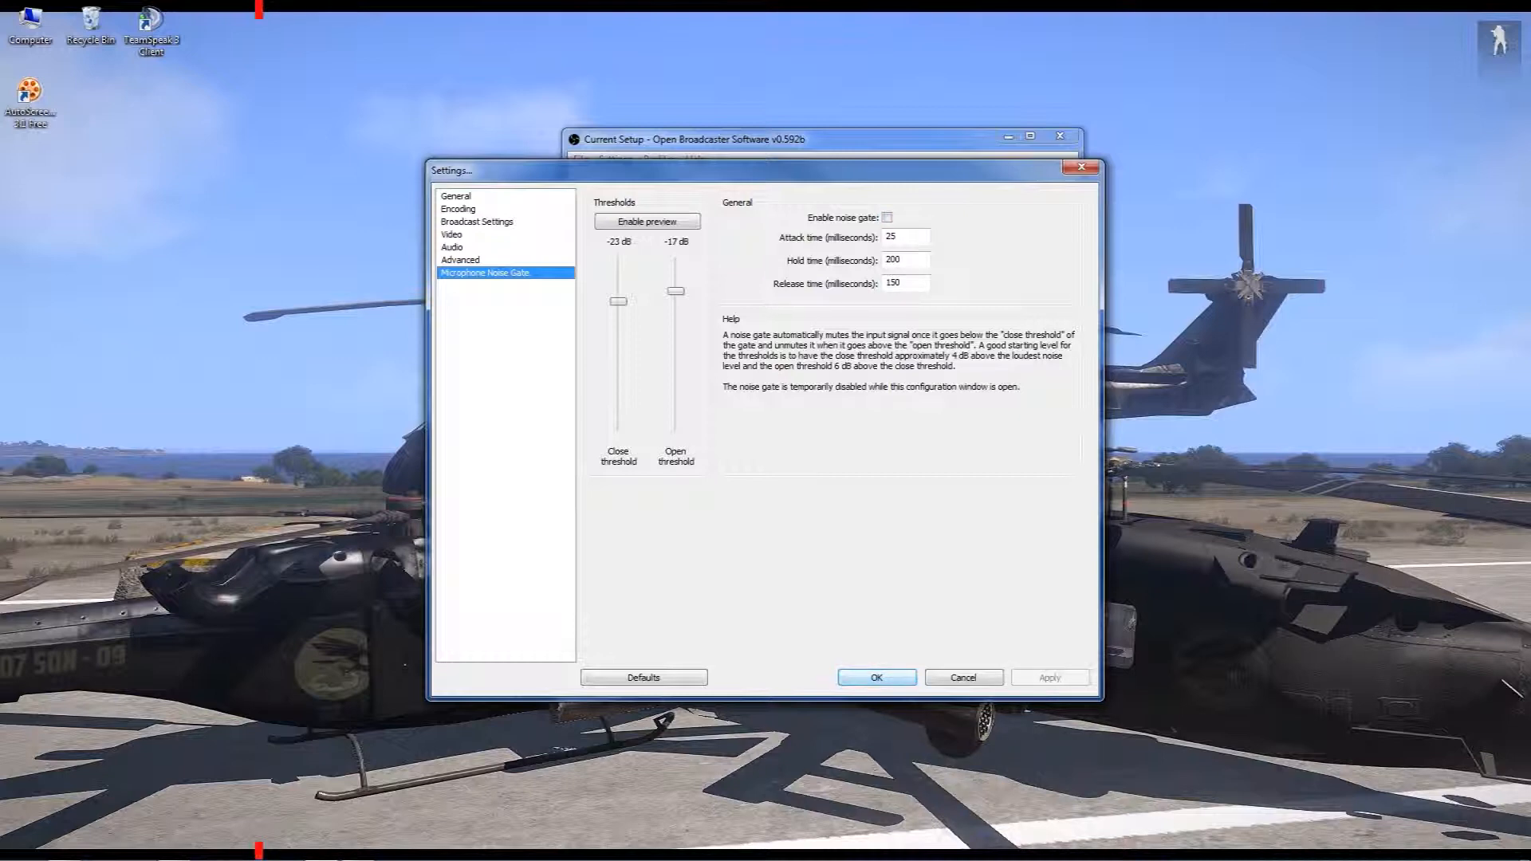
Accept and close the settings, move the main window aside, and select the Euro Truck Simulator scene to show its sources
{"action": "key", "text": "Return"}
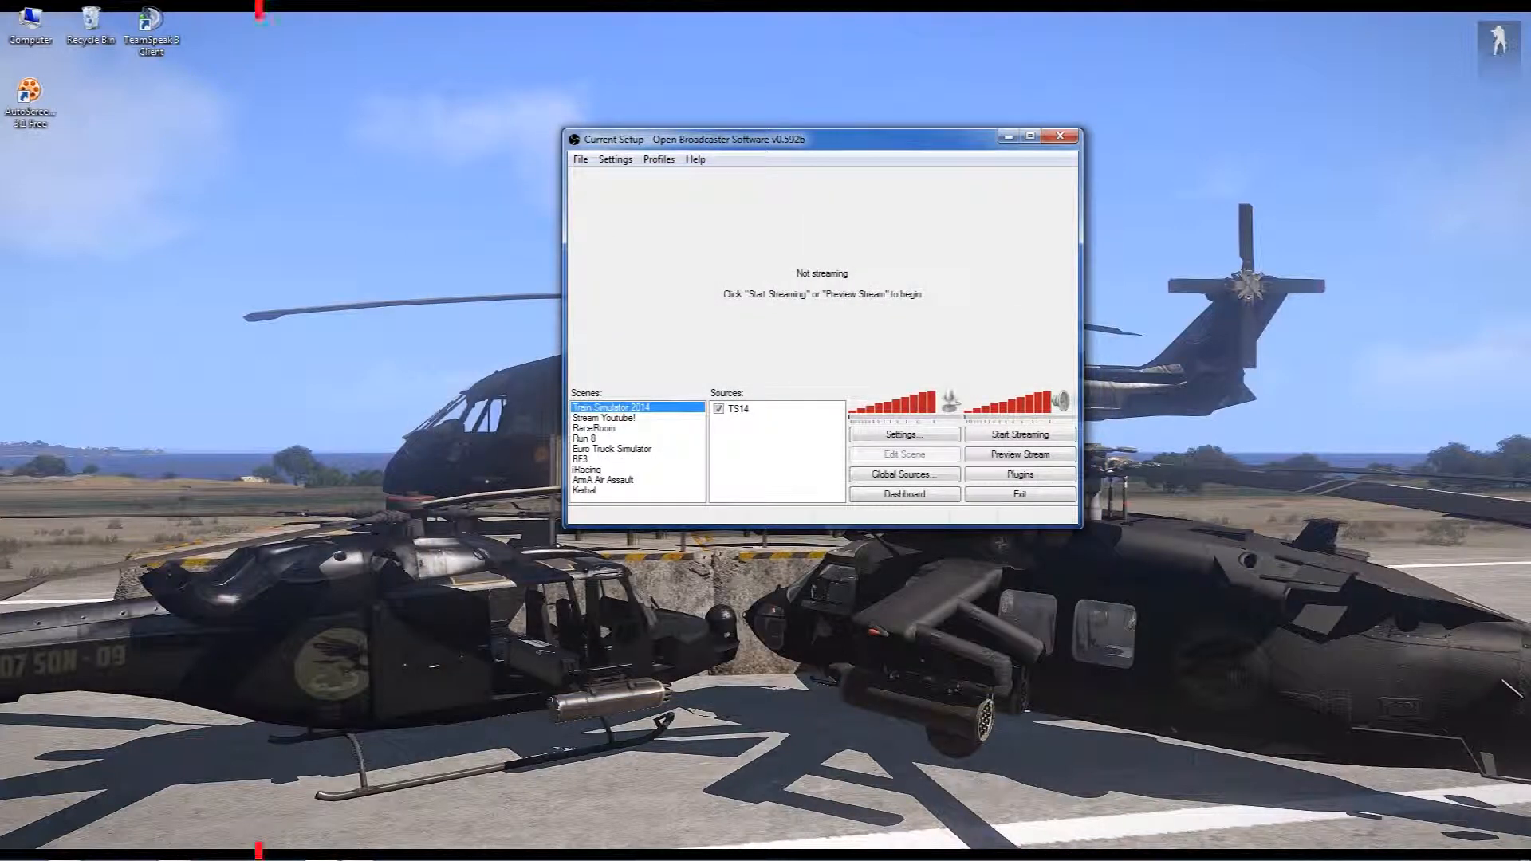
{"action": "left_click_drag", "start_coordinate": [861, 139], "coordinate": [683, 140]}
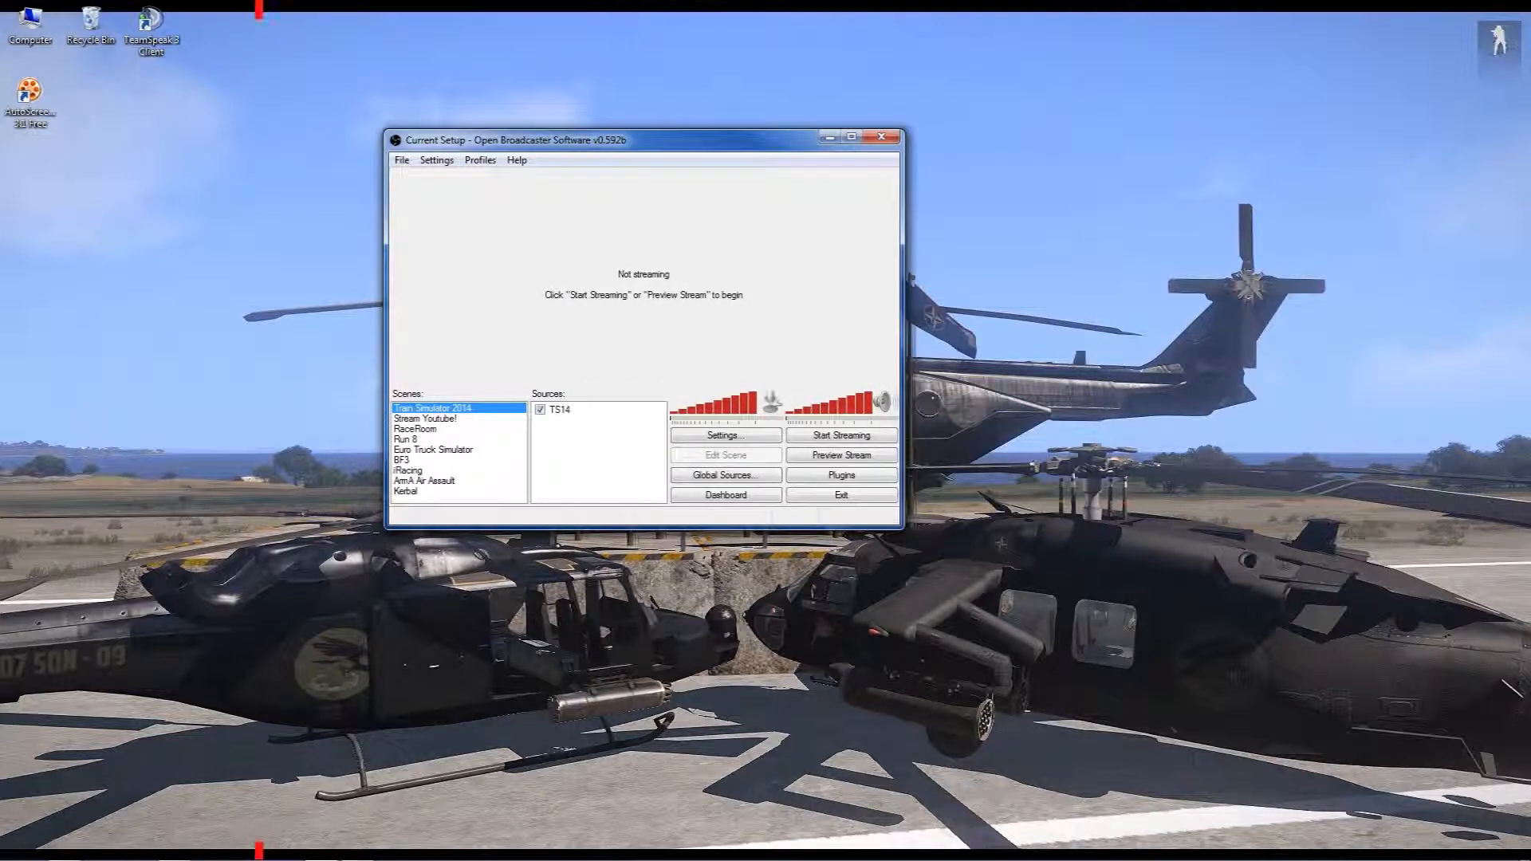
{"action": "left_click", "coordinate": [402, 160]}
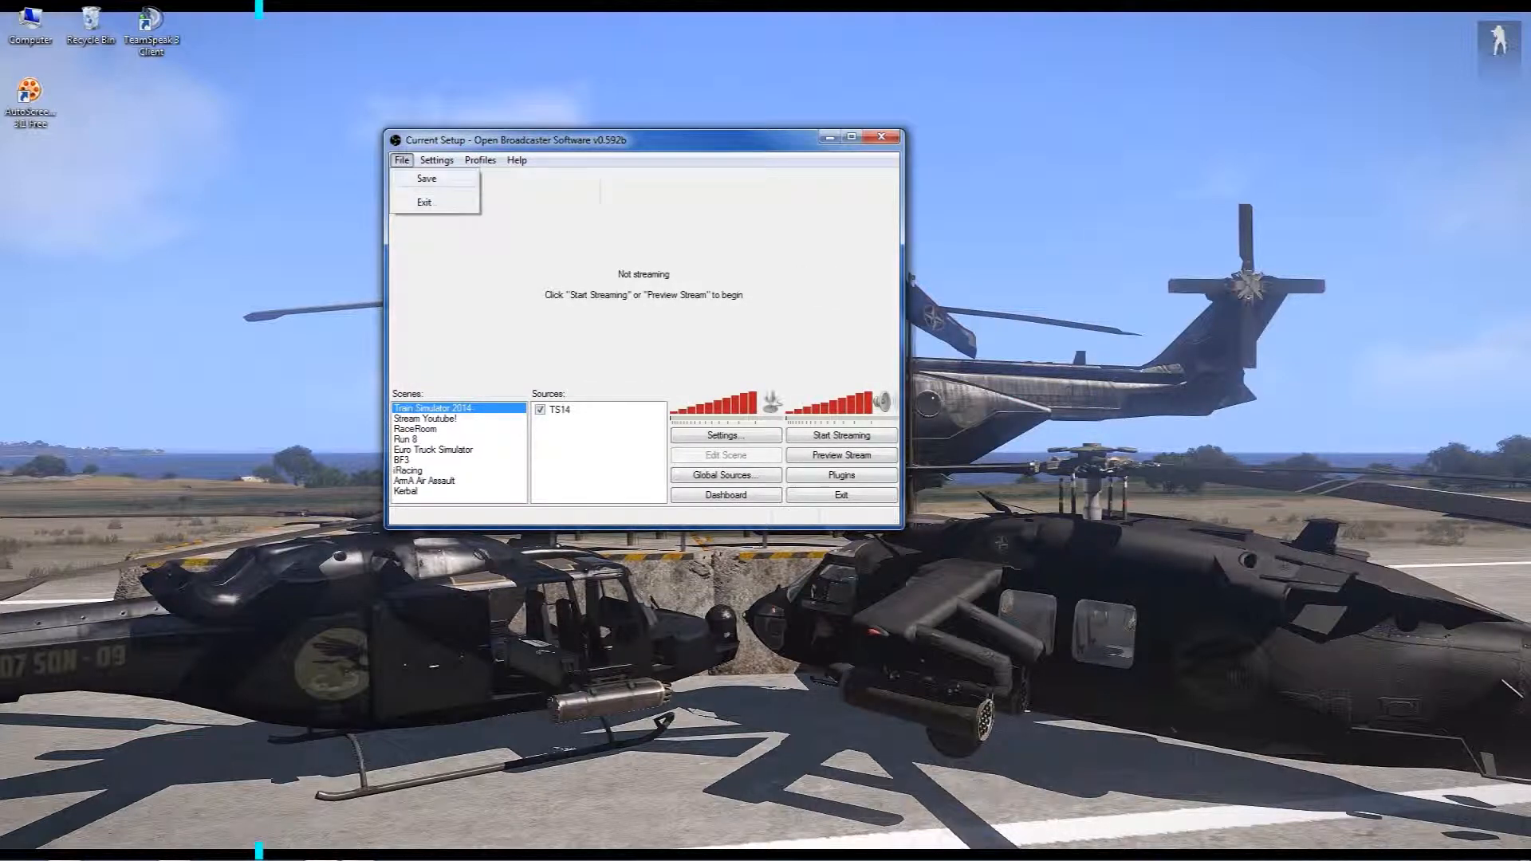
{"action": "mouse_move", "coordinate": [437, 161]}
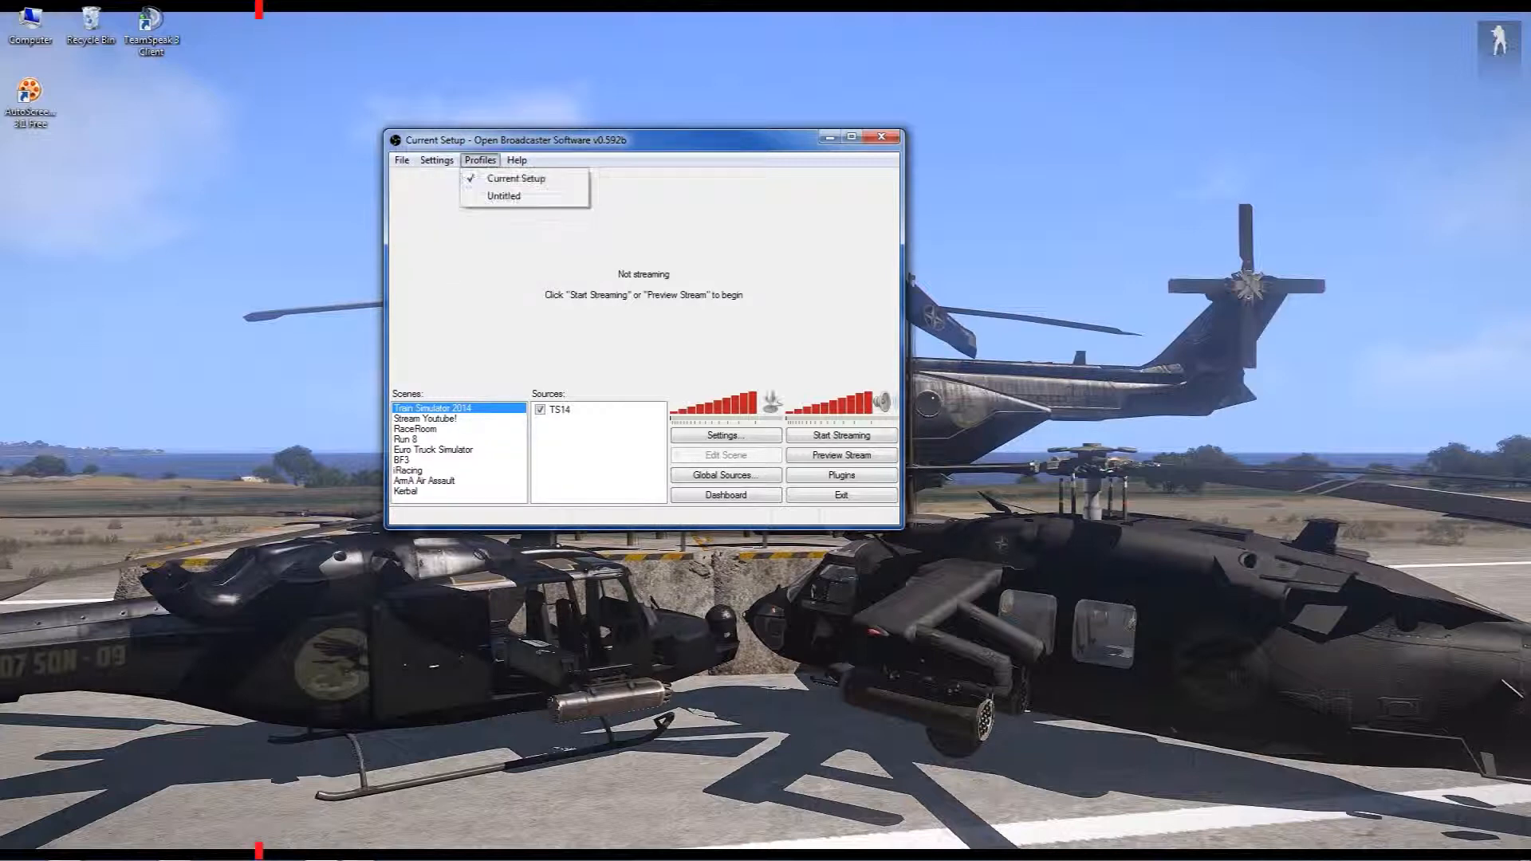
{"action": "left_click", "coordinate": [488, 450]}
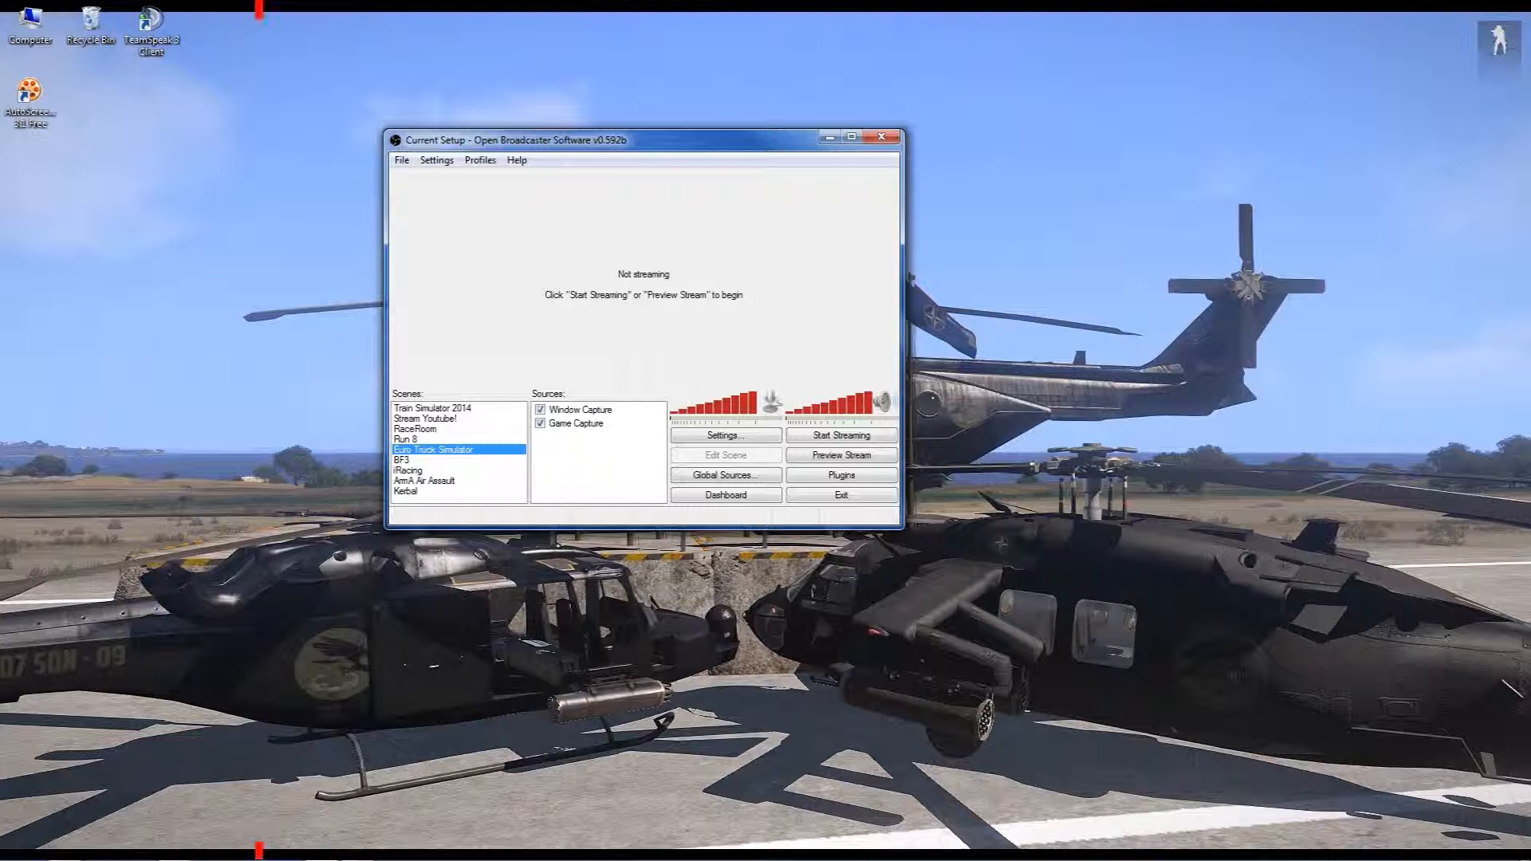
Add a new scene named Desktop to the scene list
{"action": "right_click", "coordinate": [401, 497]}
{"action": "left_click", "coordinate": [451, 508]}
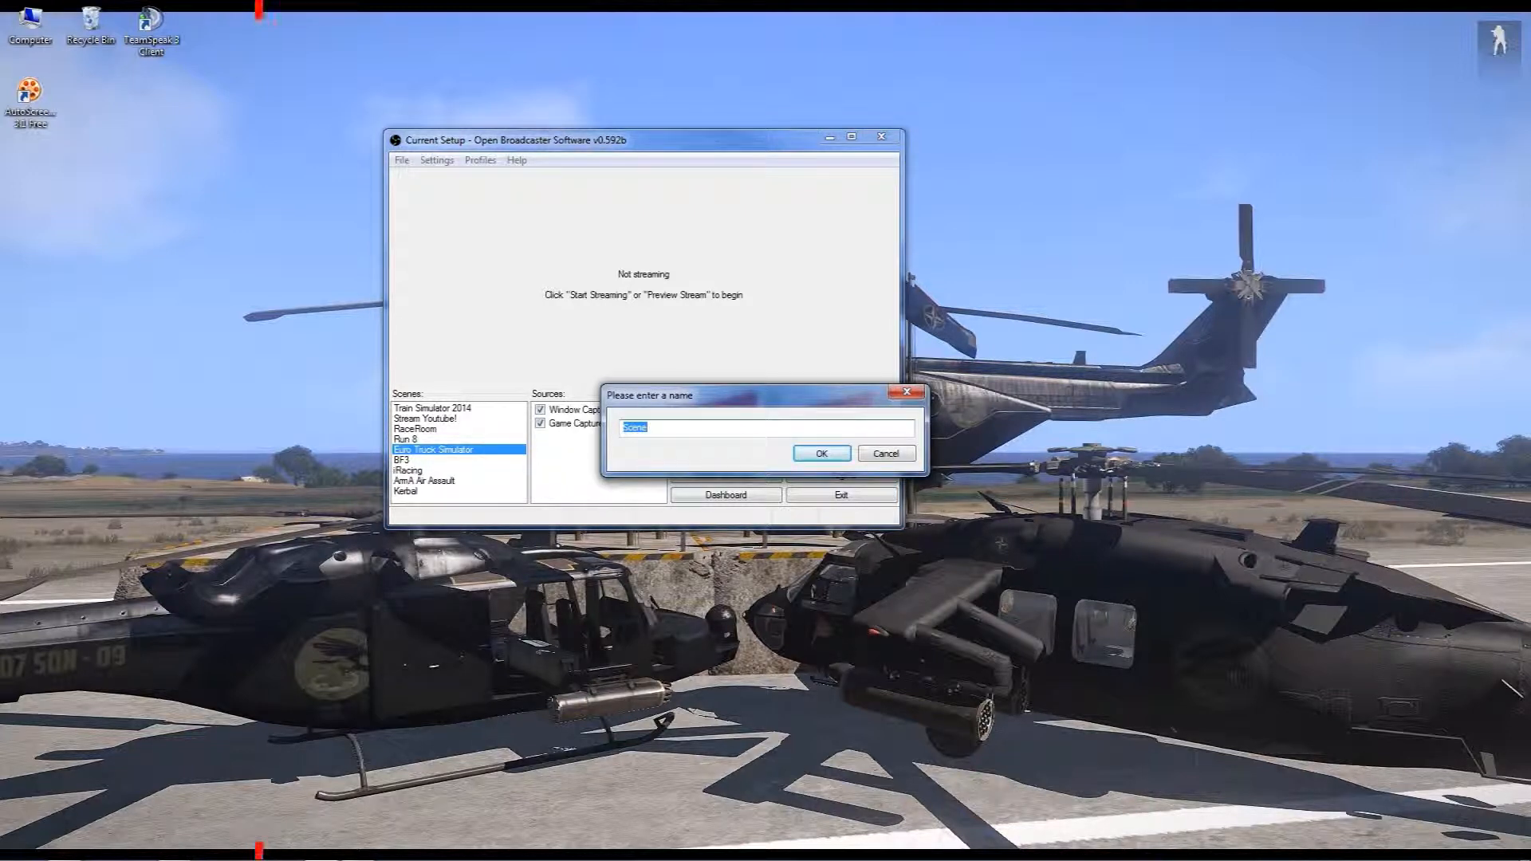
{"action": "type", "text": "Desktop"}
{"action": "key", "text": "Return"}
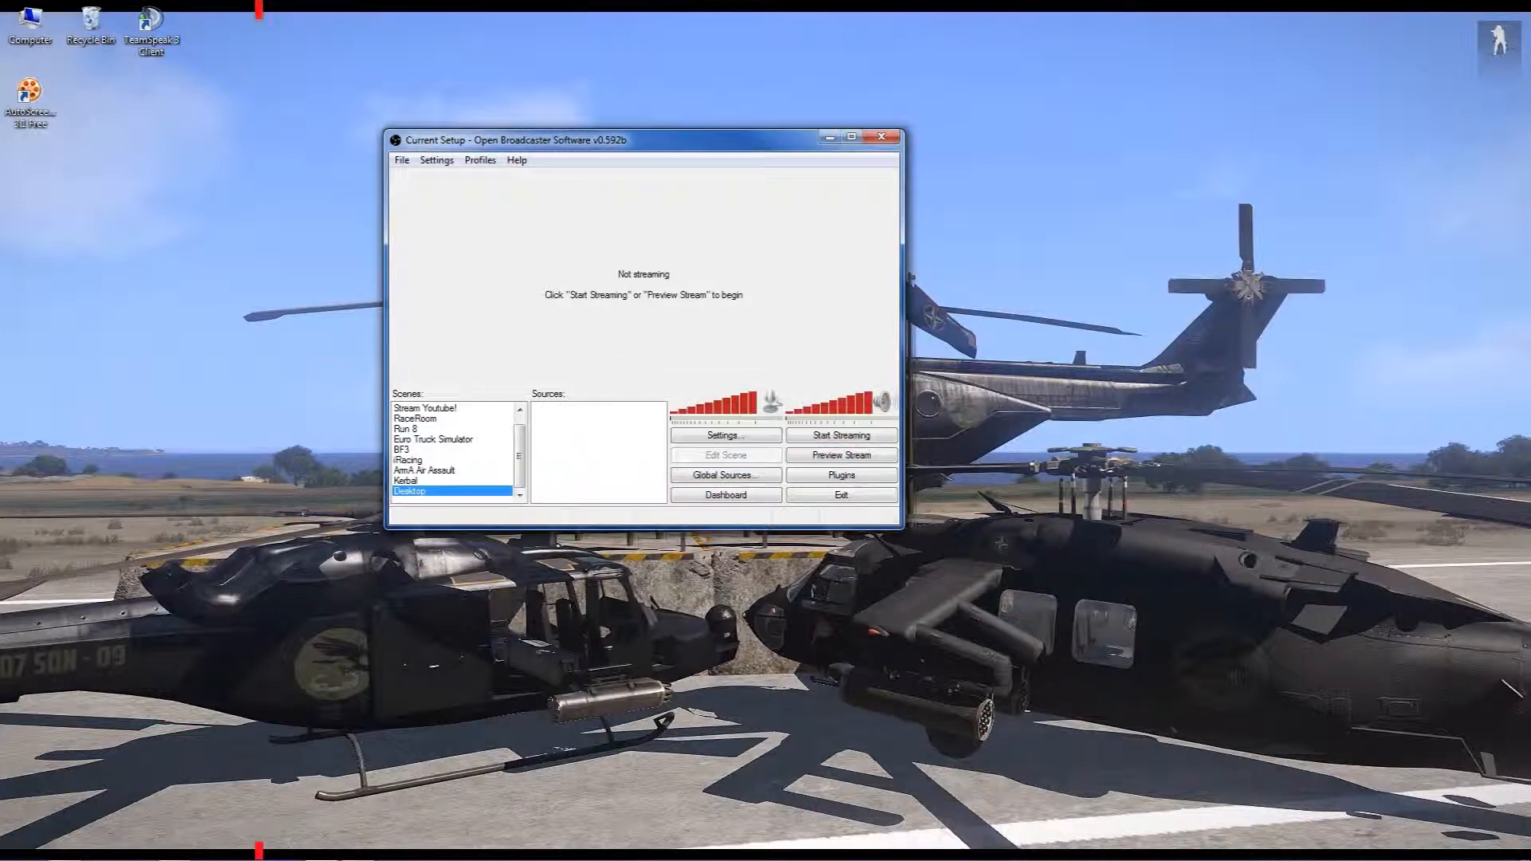
Add a Window Capture source with the default name to the Desktop scene, capturing the inner AutoScreenRecorder Recording window
{"action": "right_click", "coordinate": [580, 429]}
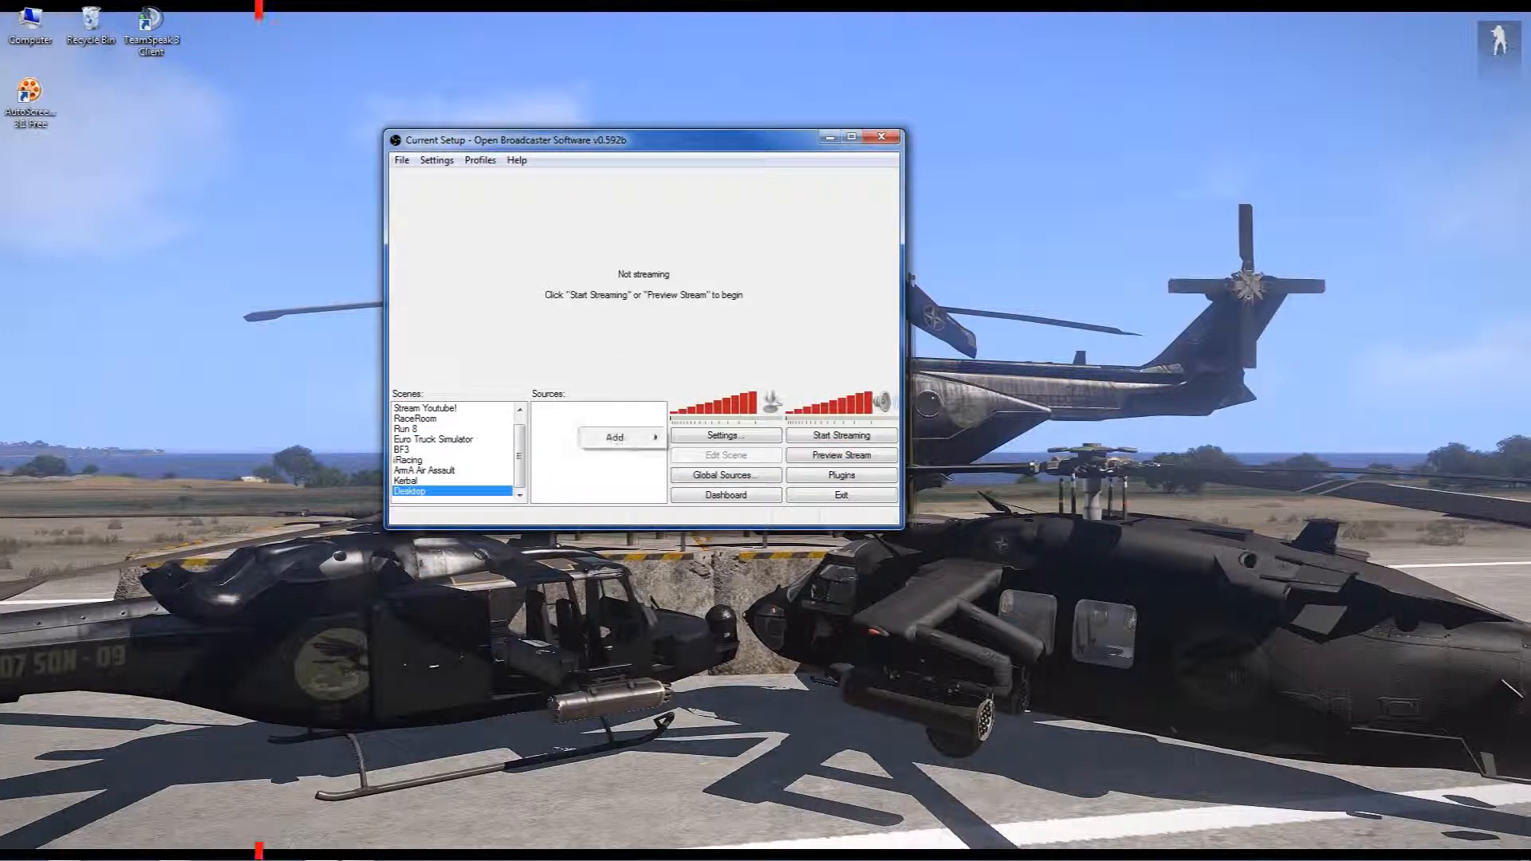
{"action": "mouse_move", "coordinate": [614, 437]}
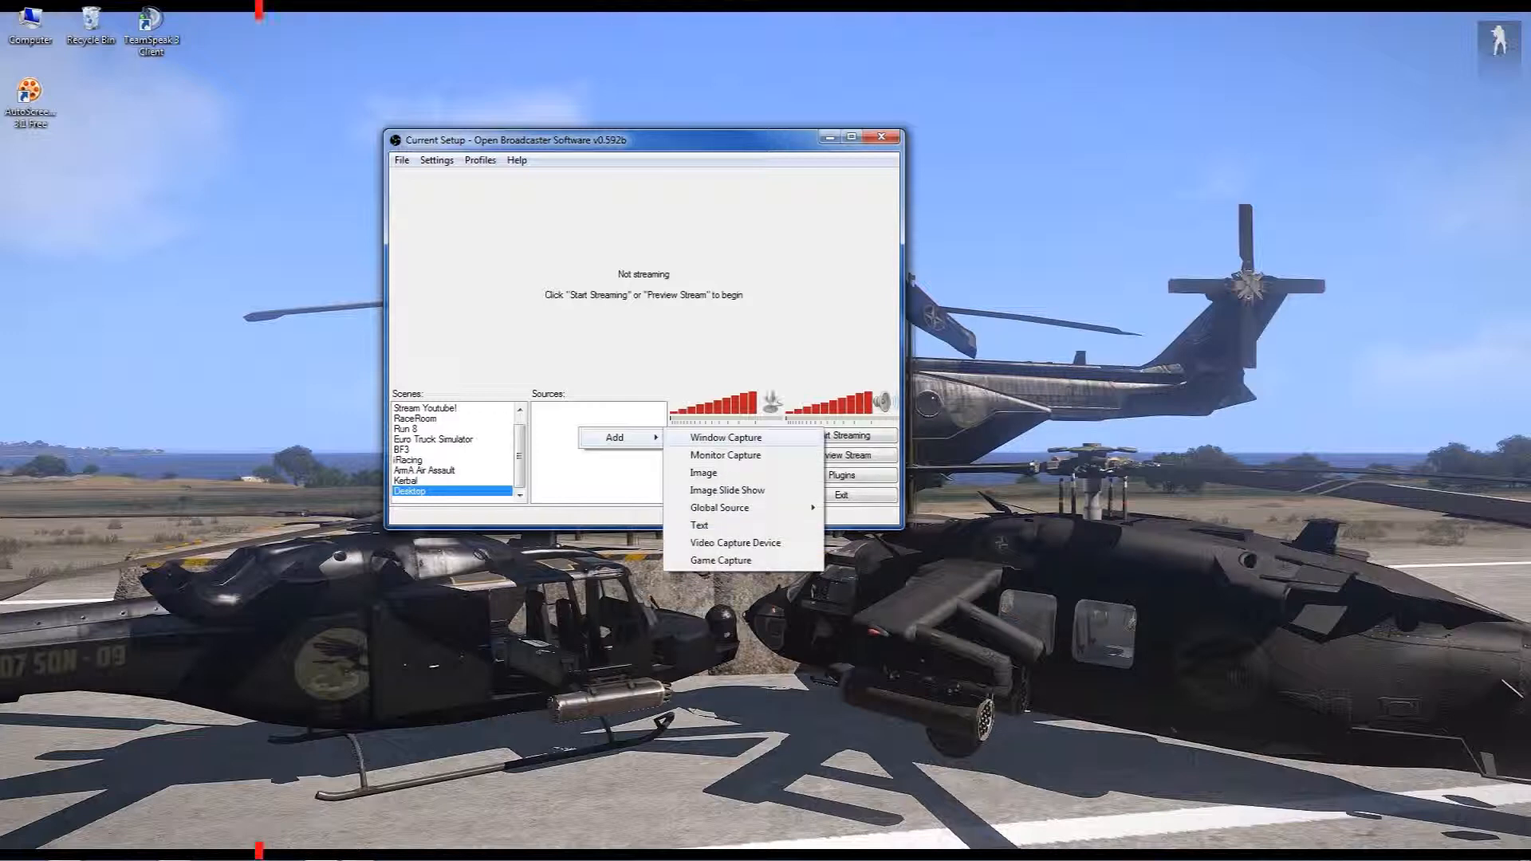
{"action": "left_click", "coordinate": [726, 436]}
{"action": "left_click", "coordinate": [821, 454]}
{"action": "left_click", "coordinate": [838, 241]}
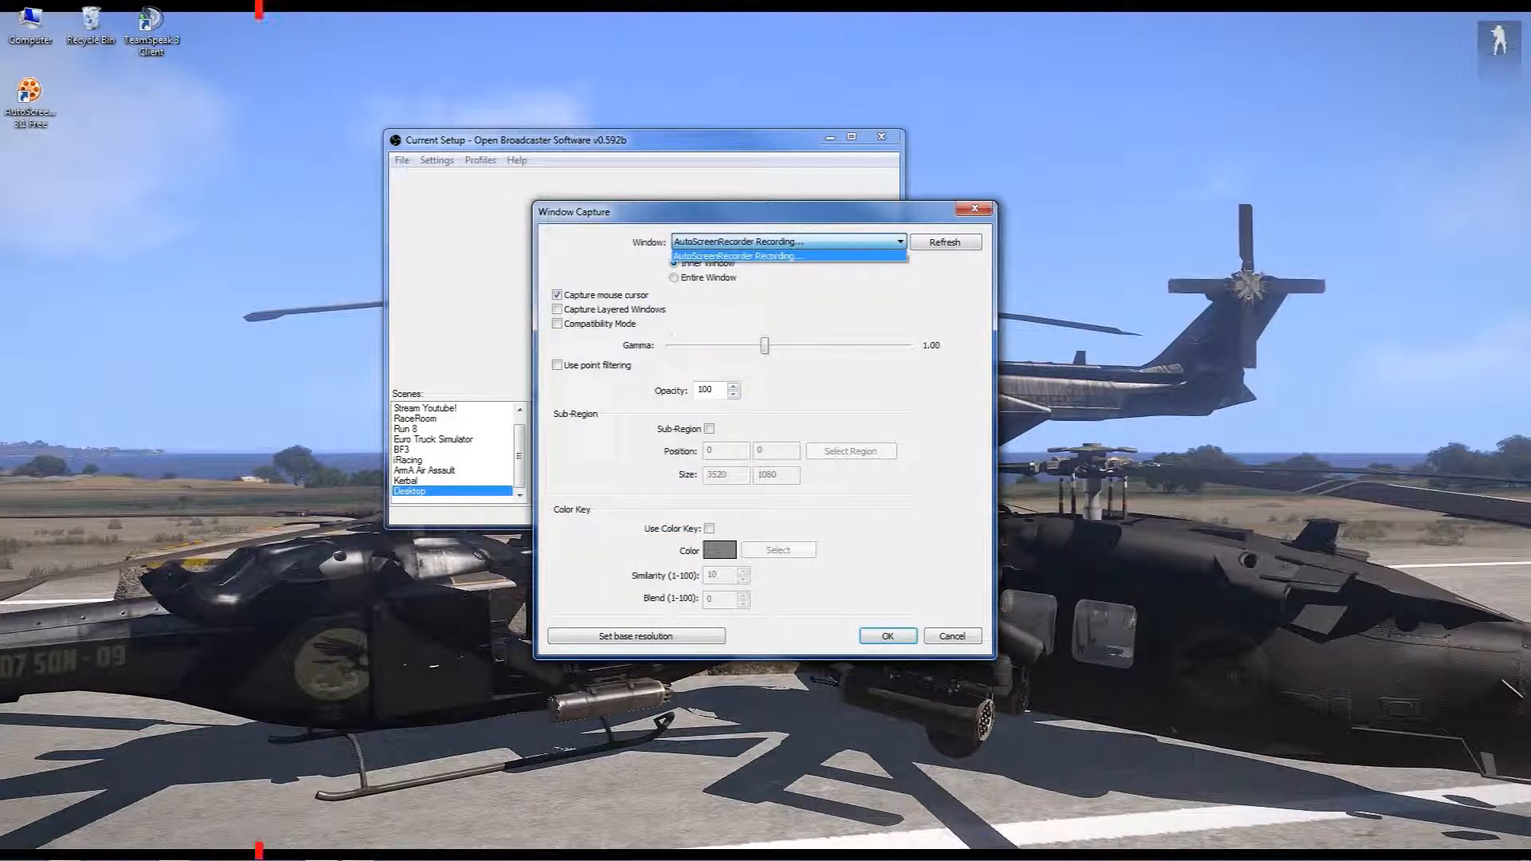
{"action": "left_click", "coordinate": [765, 256]}
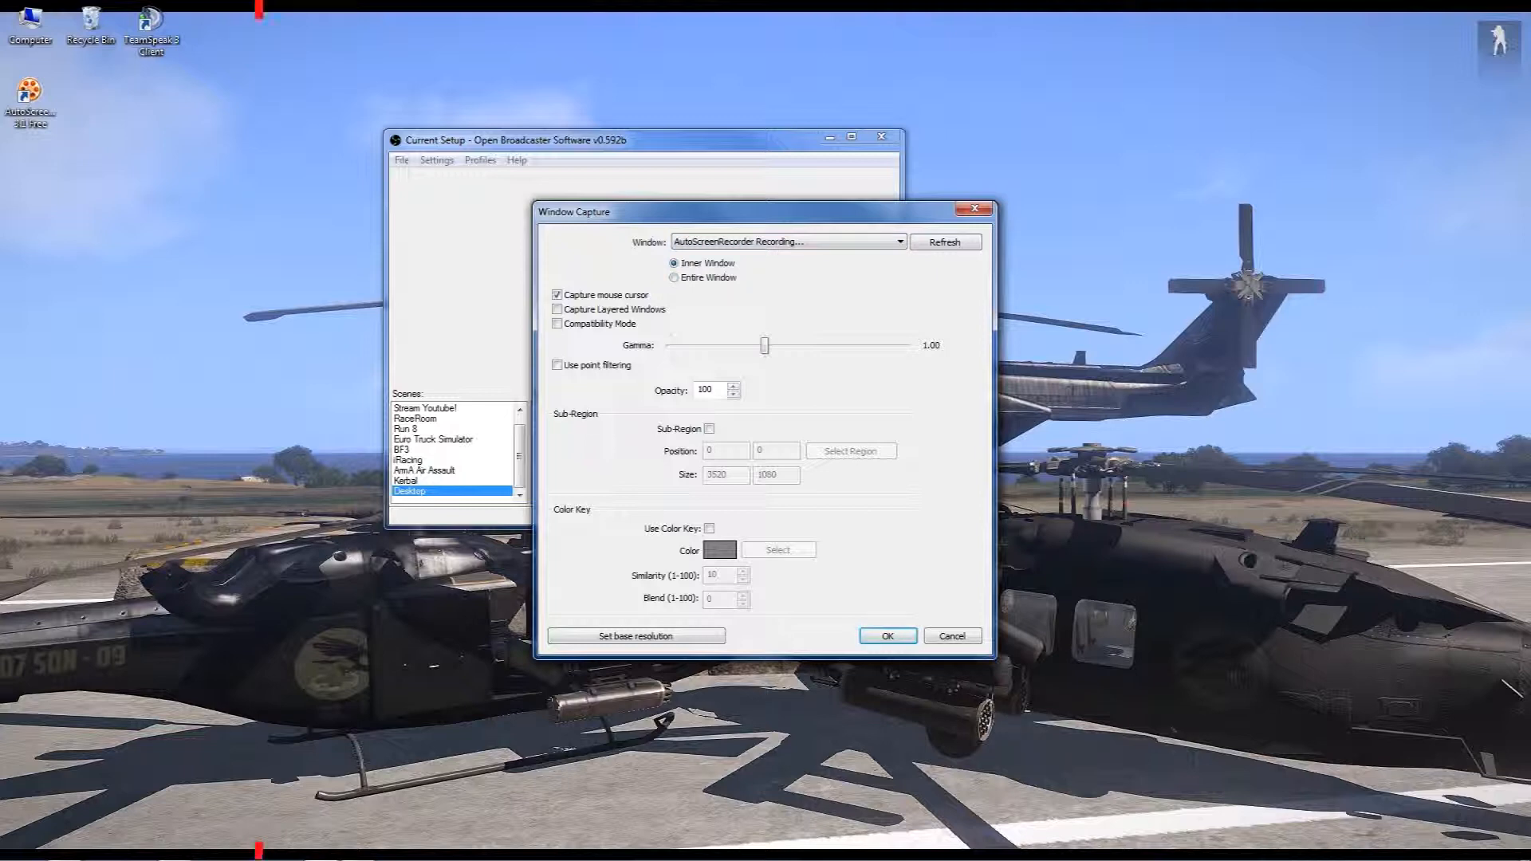
{"action": "left_click", "coordinate": [888, 635]}
Add a Monitor Capture source with the default name to the Desktop scene, capturing monitor 1, and dismiss the Aero warning
{"action": "right_click", "coordinate": [620, 433]}
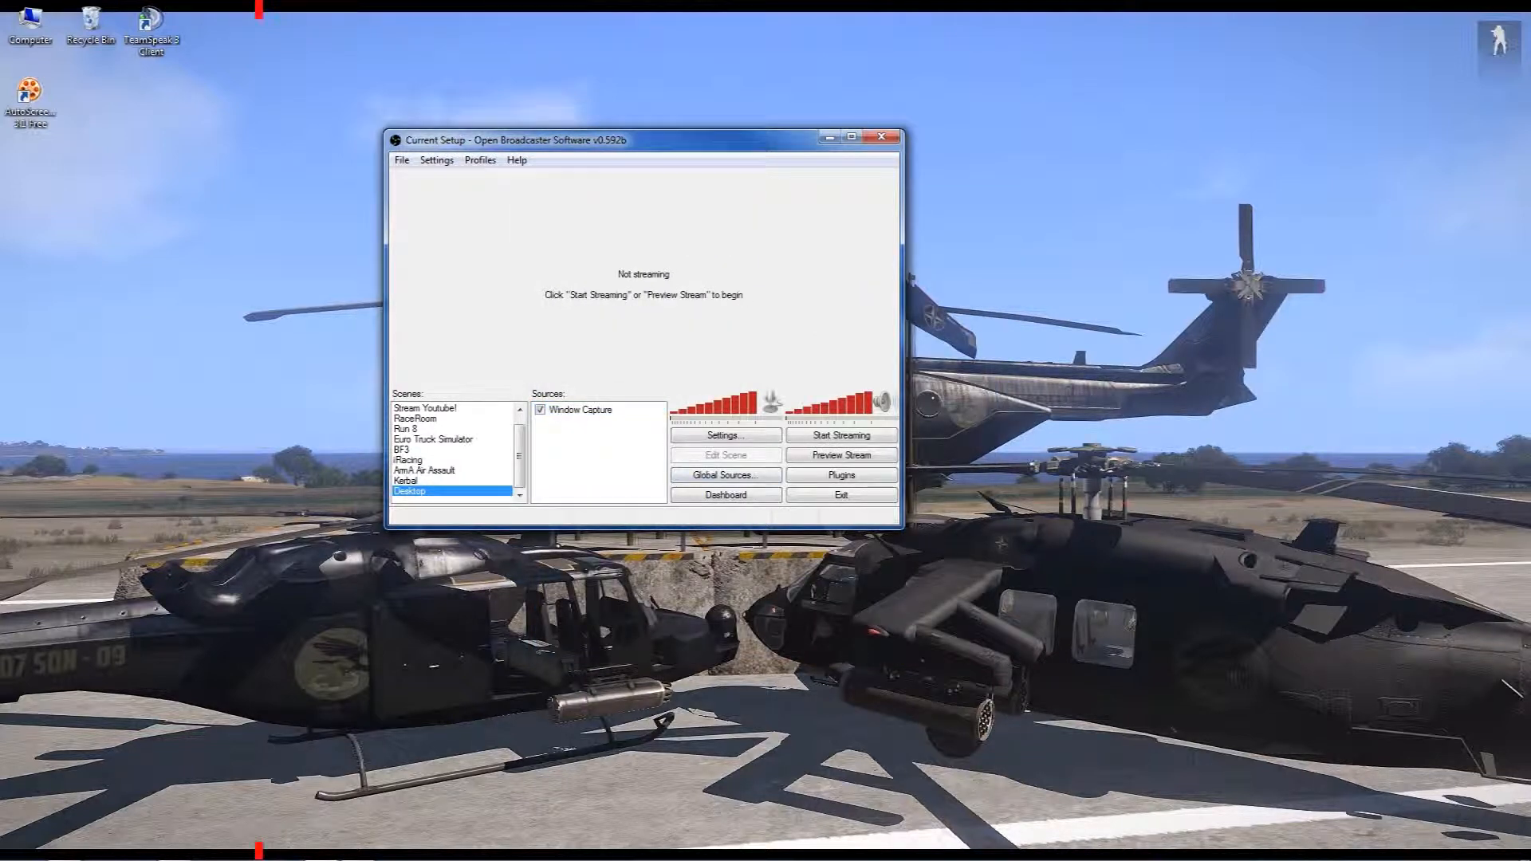
{"action": "mouse_move", "coordinate": [658, 443]}
{"action": "left_click", "coordinate": [765, 460]}
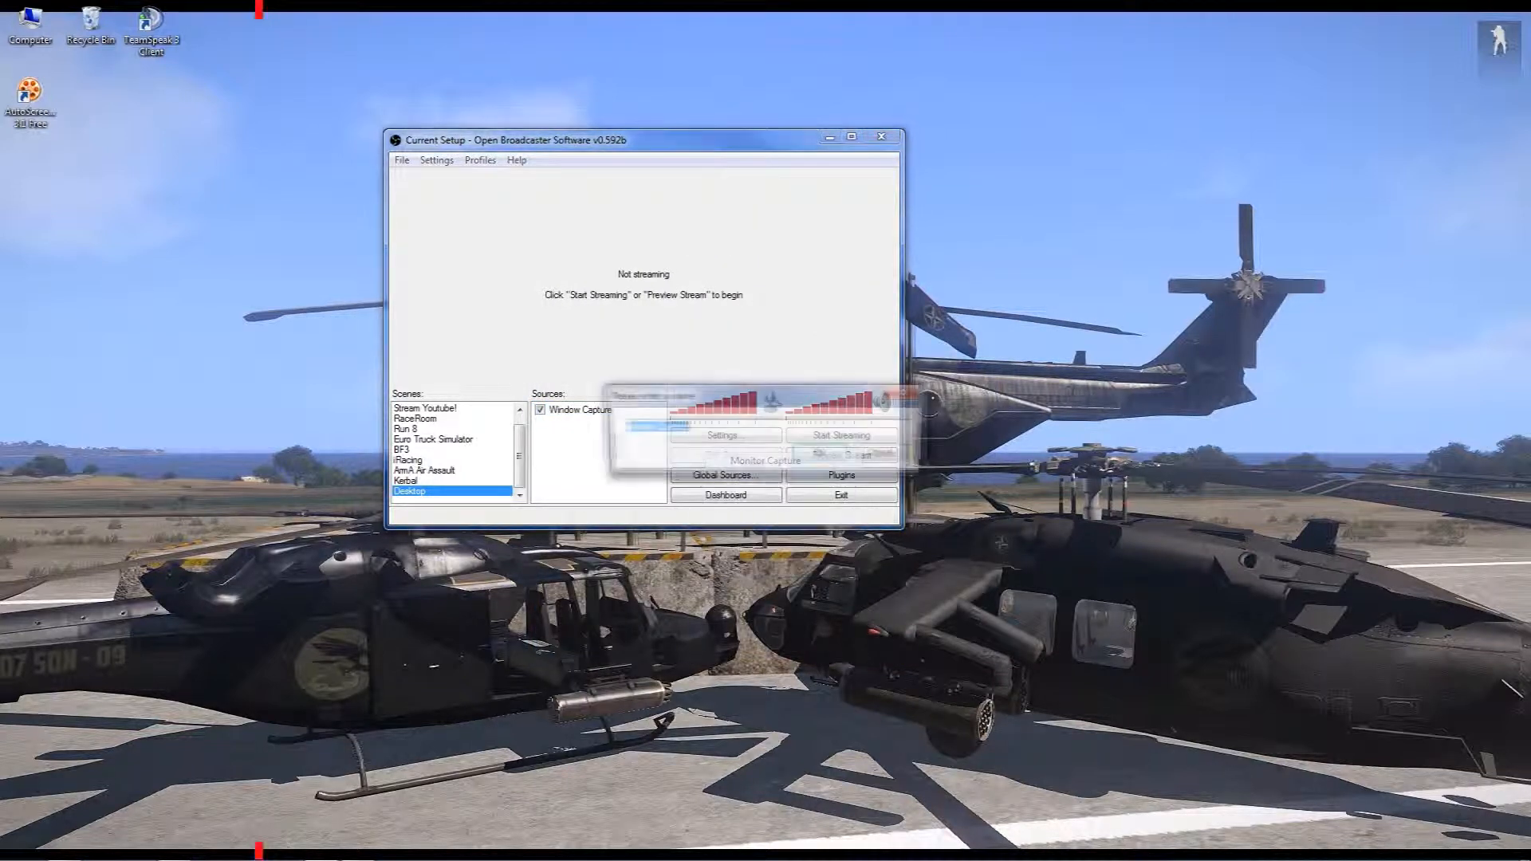
{"action": "key", "text": "Return"}
{"action": "left_click", "coordinate": [657, 232]}
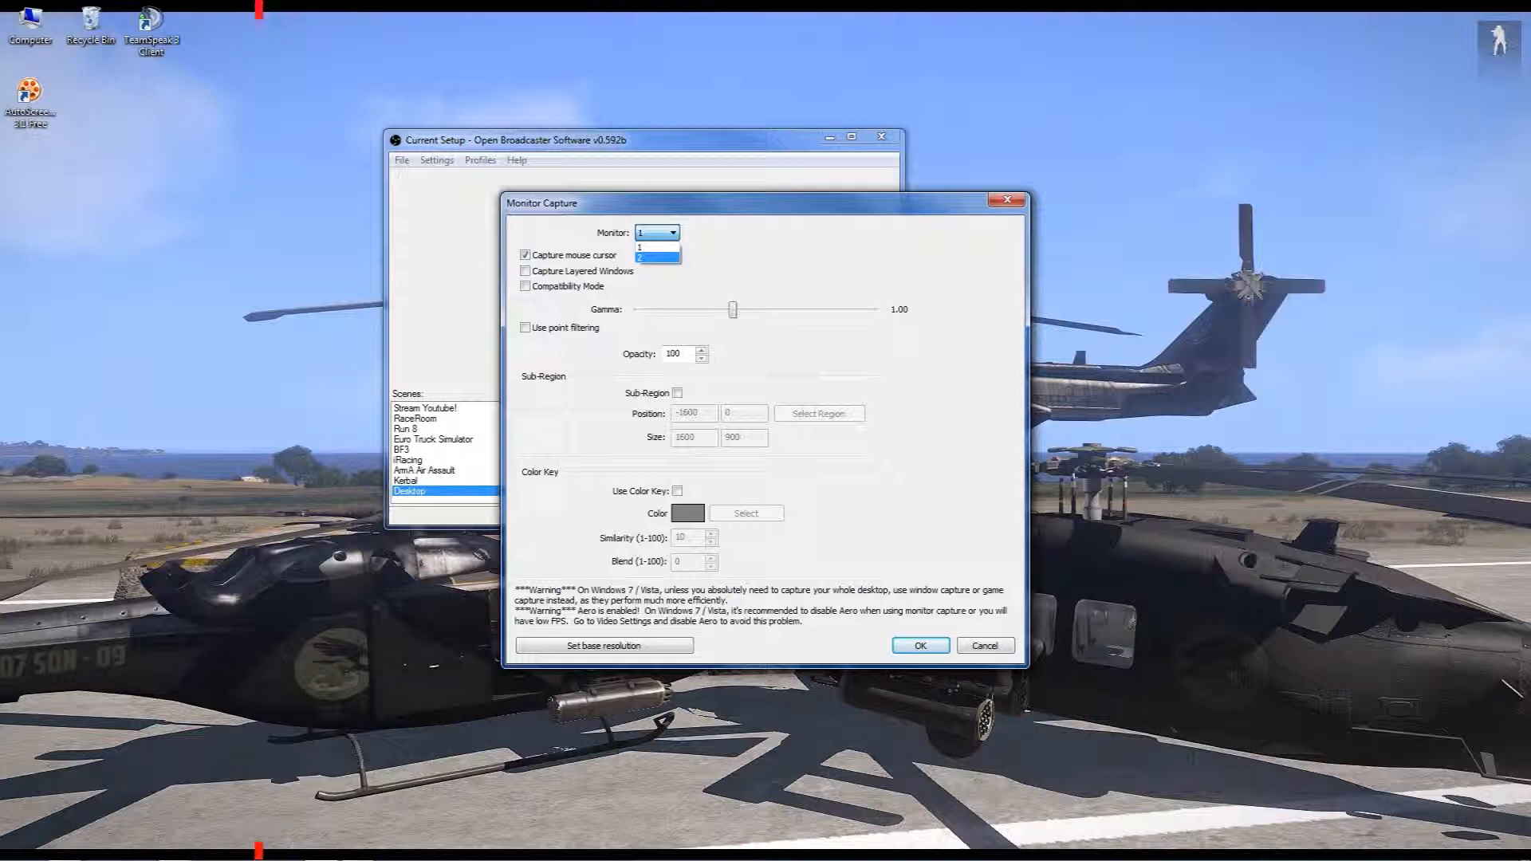
{"action": "left_click", "coordinate": [657, 247]}
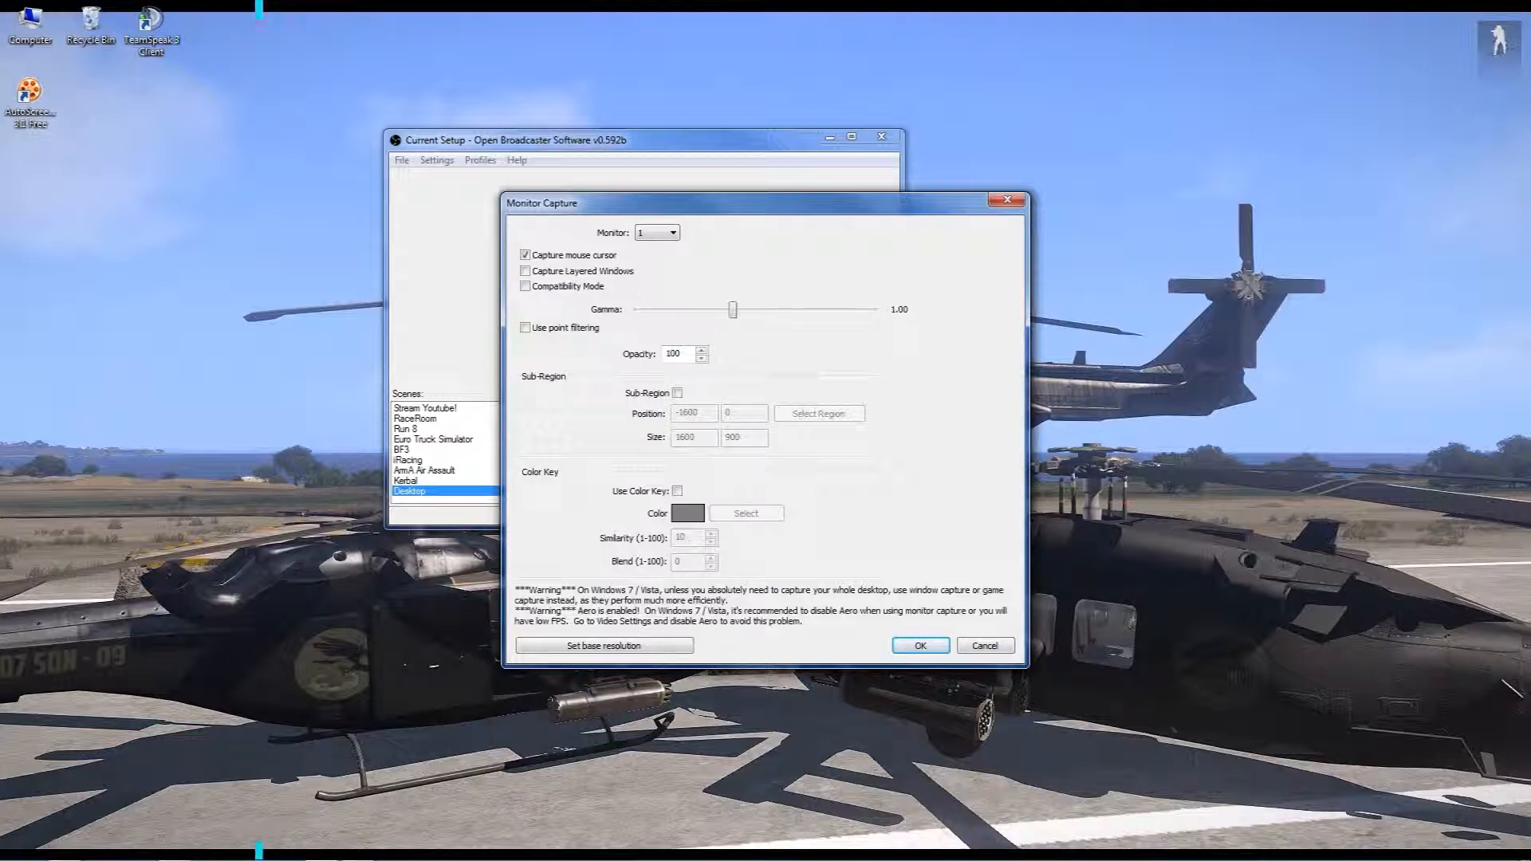
{"action": "left_click", "coordinate": [921, 646]}
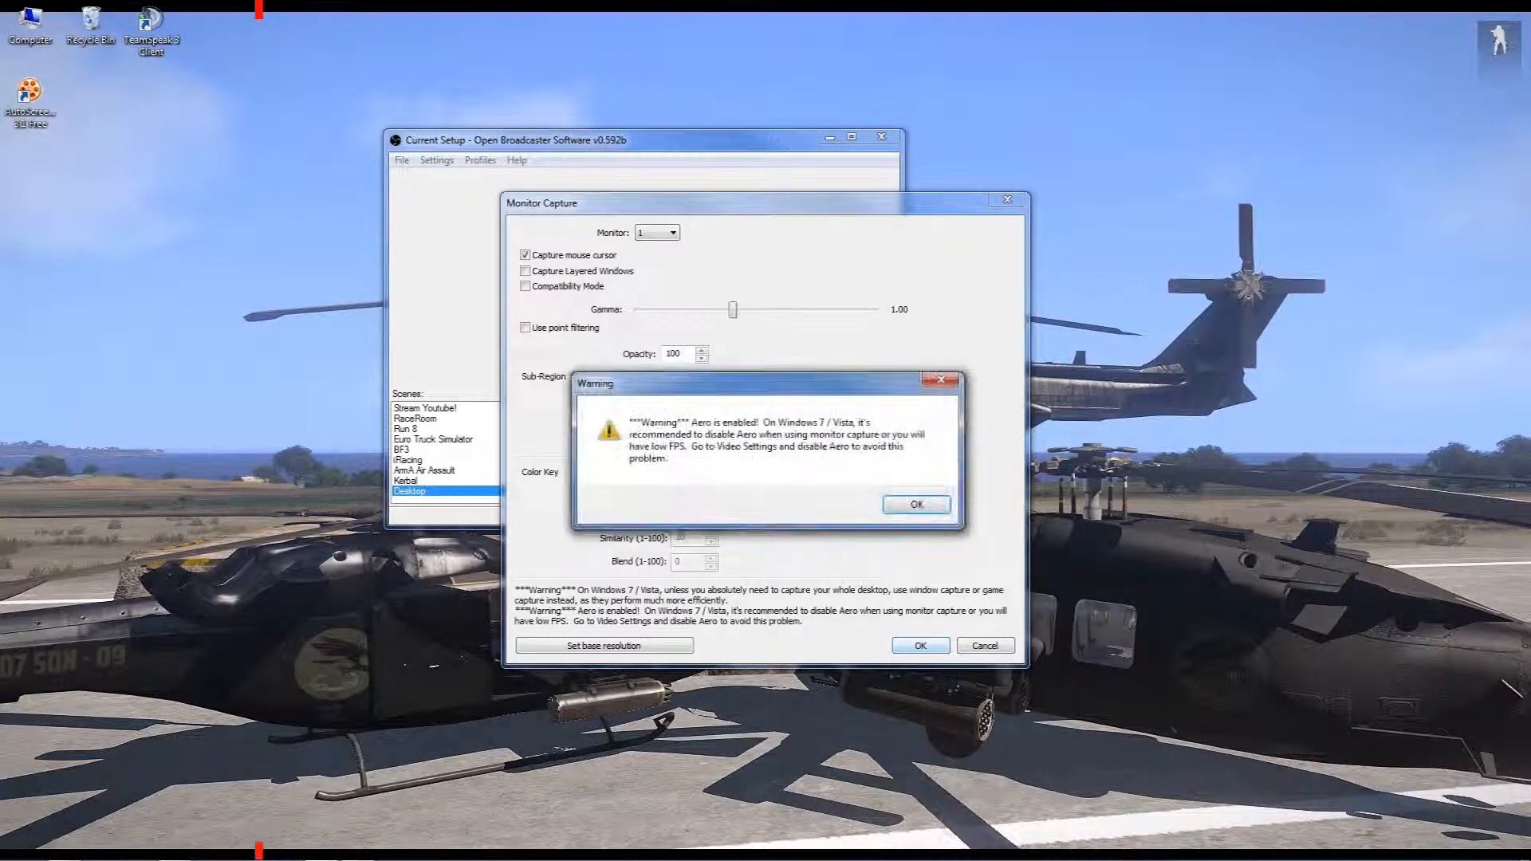
{"action": "left_click", "coordinate": [915, 504]}
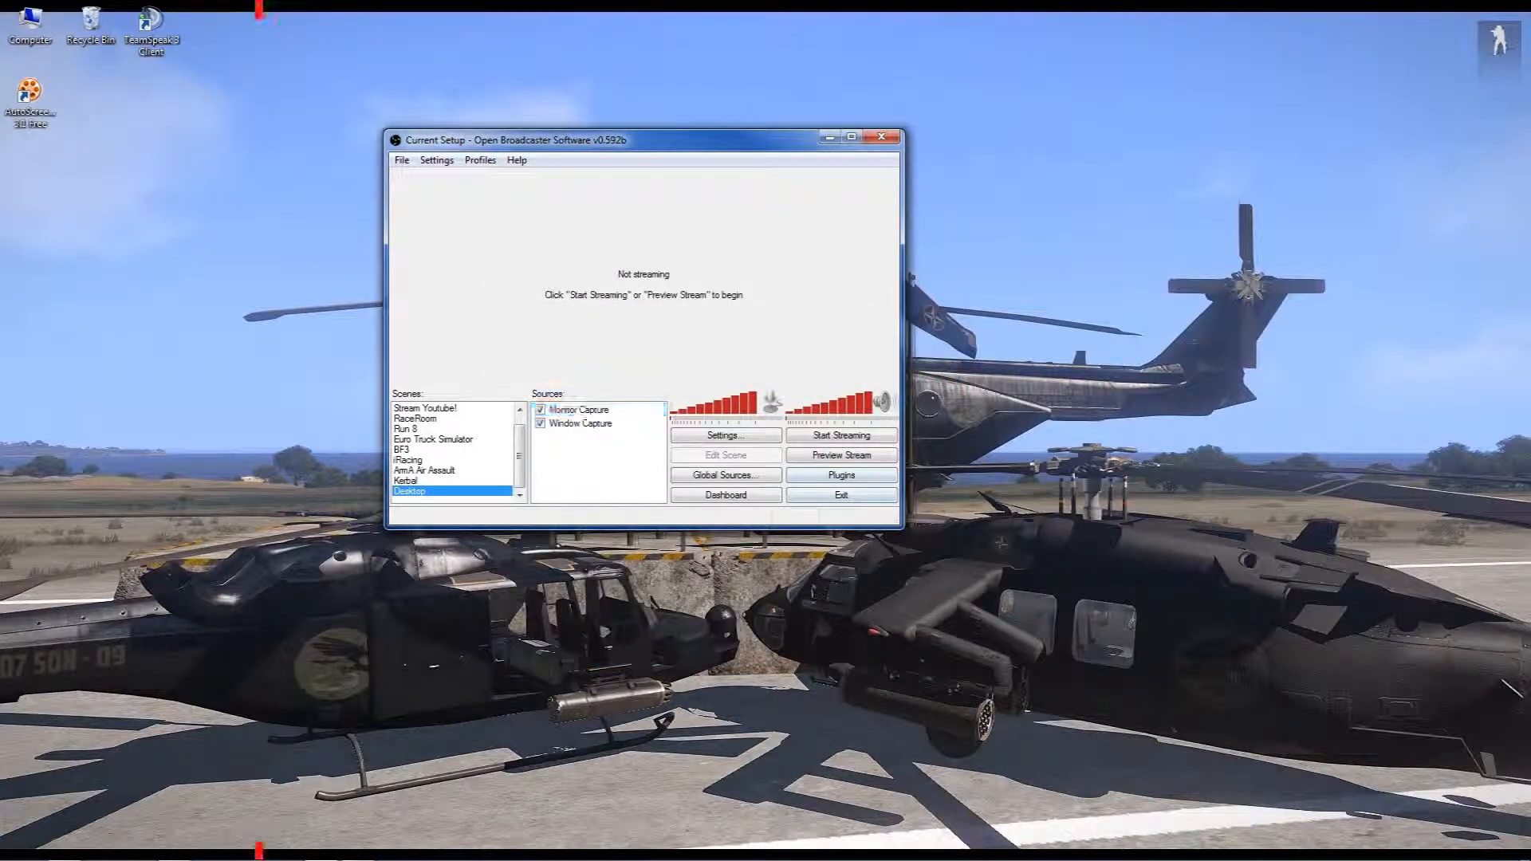
Examine the source types and the device choices of a new Video Capture Device source, and close without adding it
{"action": "right_click", "coordinate": [589, 453]}
{"action": "mouse_move", "coordinate": [630, 461]}
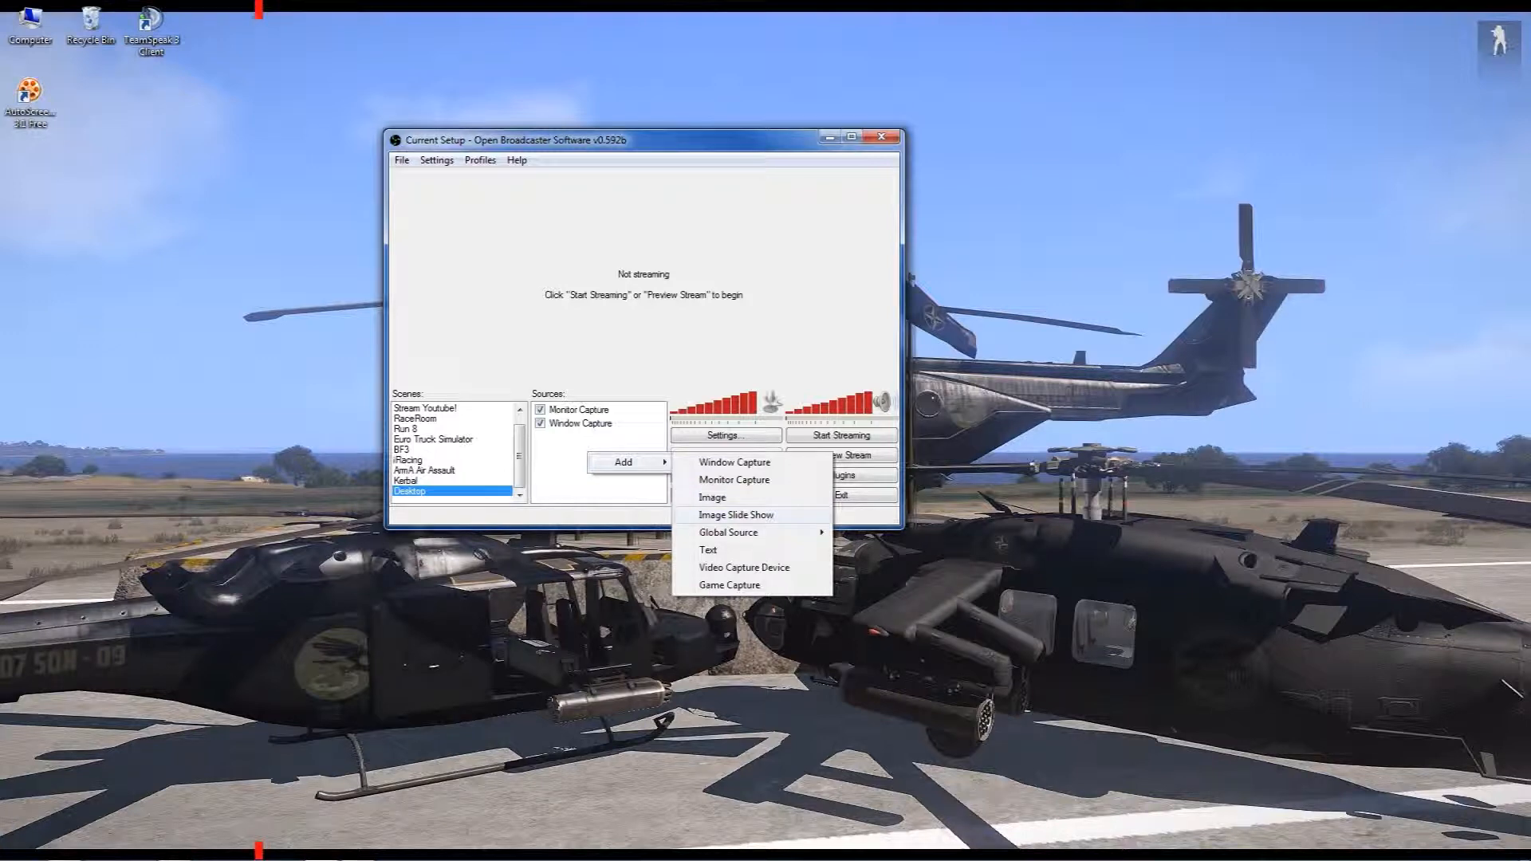
{"action": "mouse_move", "coordinate": [741, 532]}
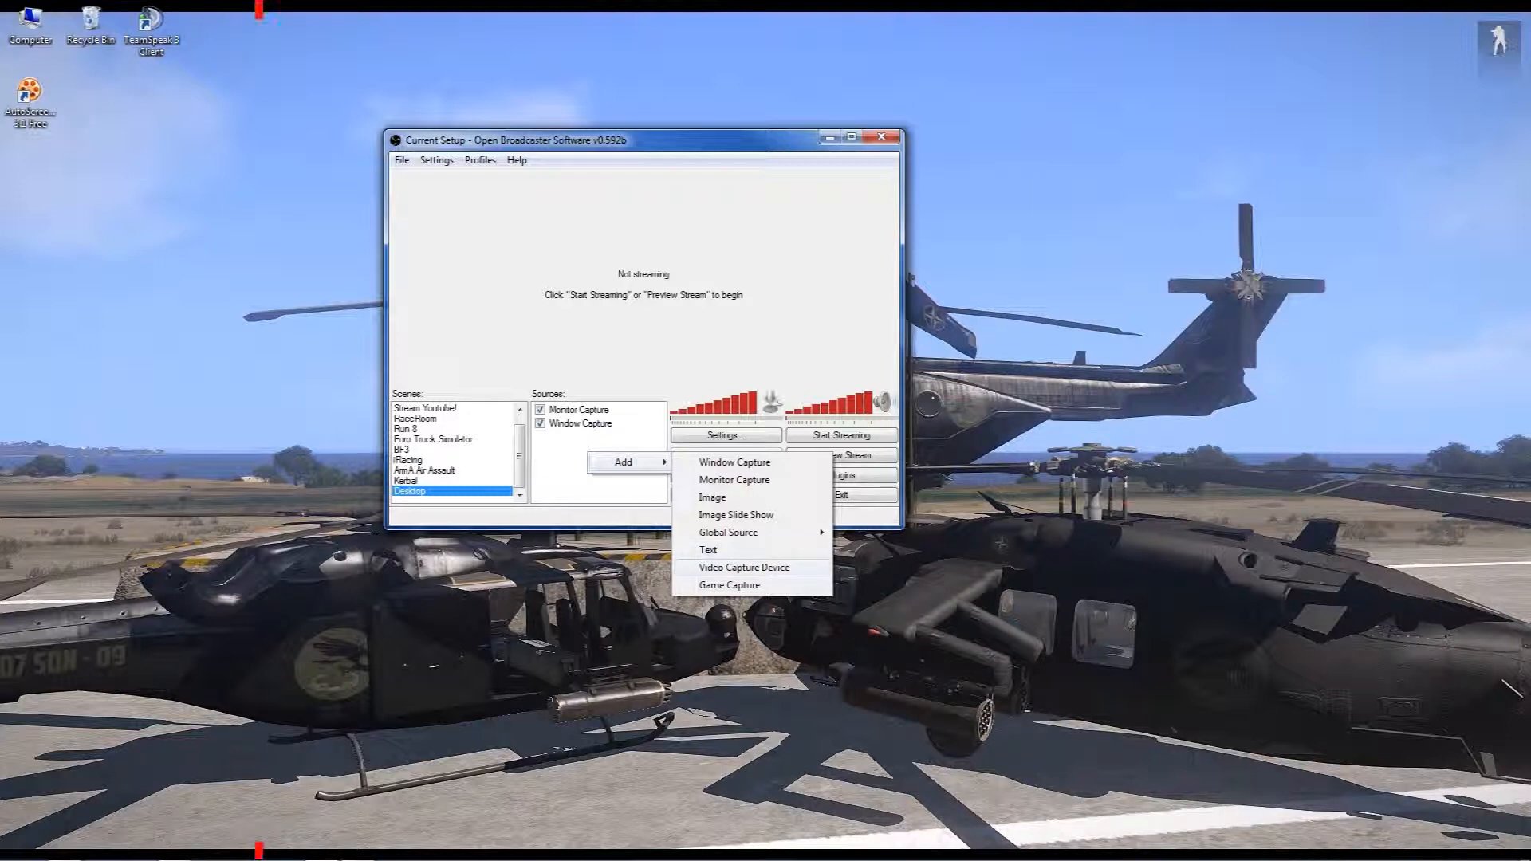
{"action": "left_click", "coordinate": [730, 568]}
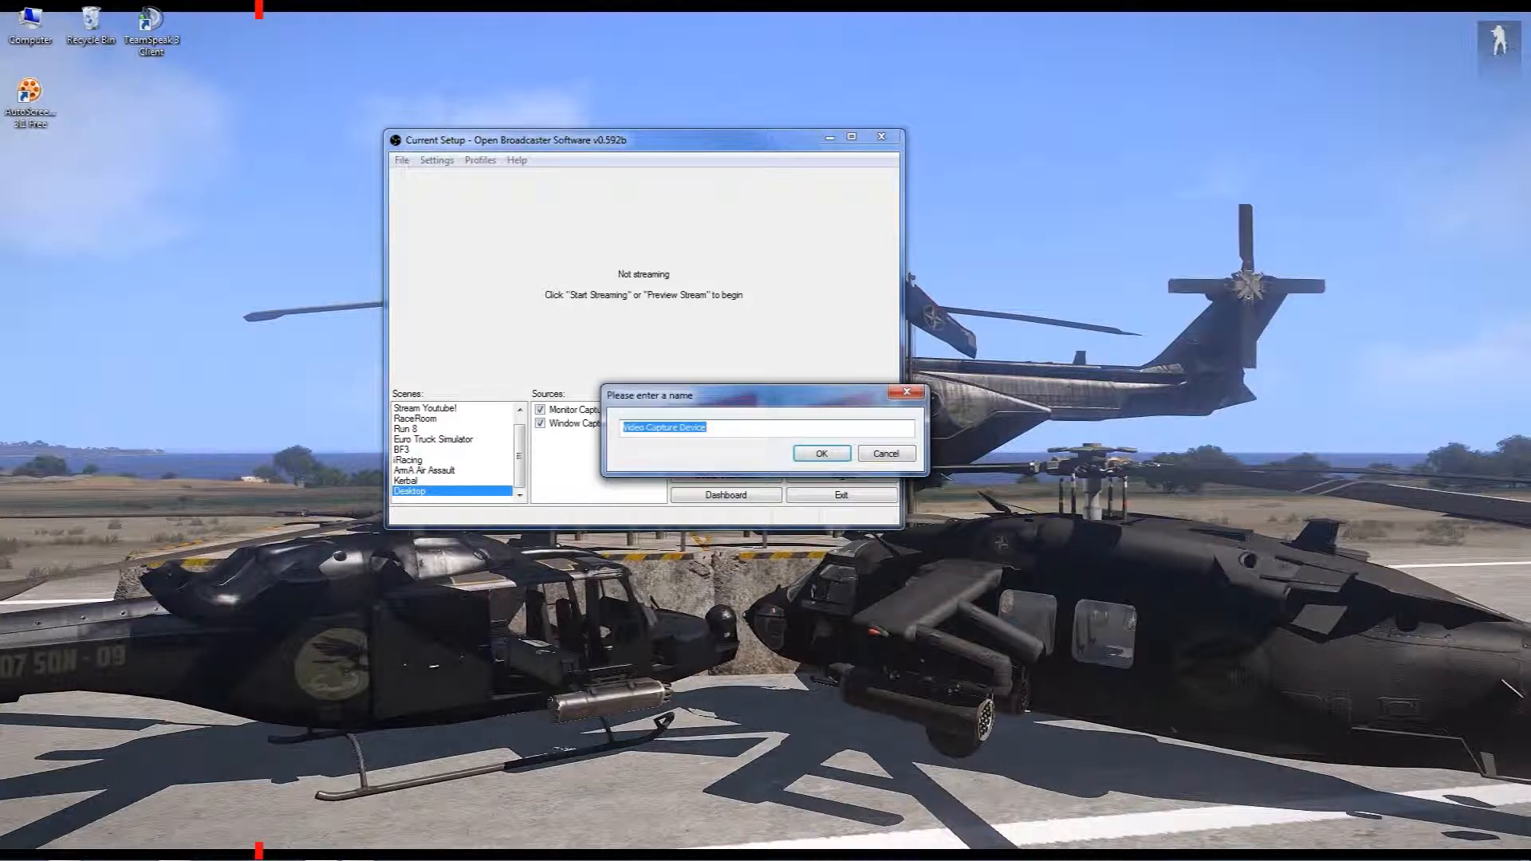
{"action": "key", "text": "Return"}
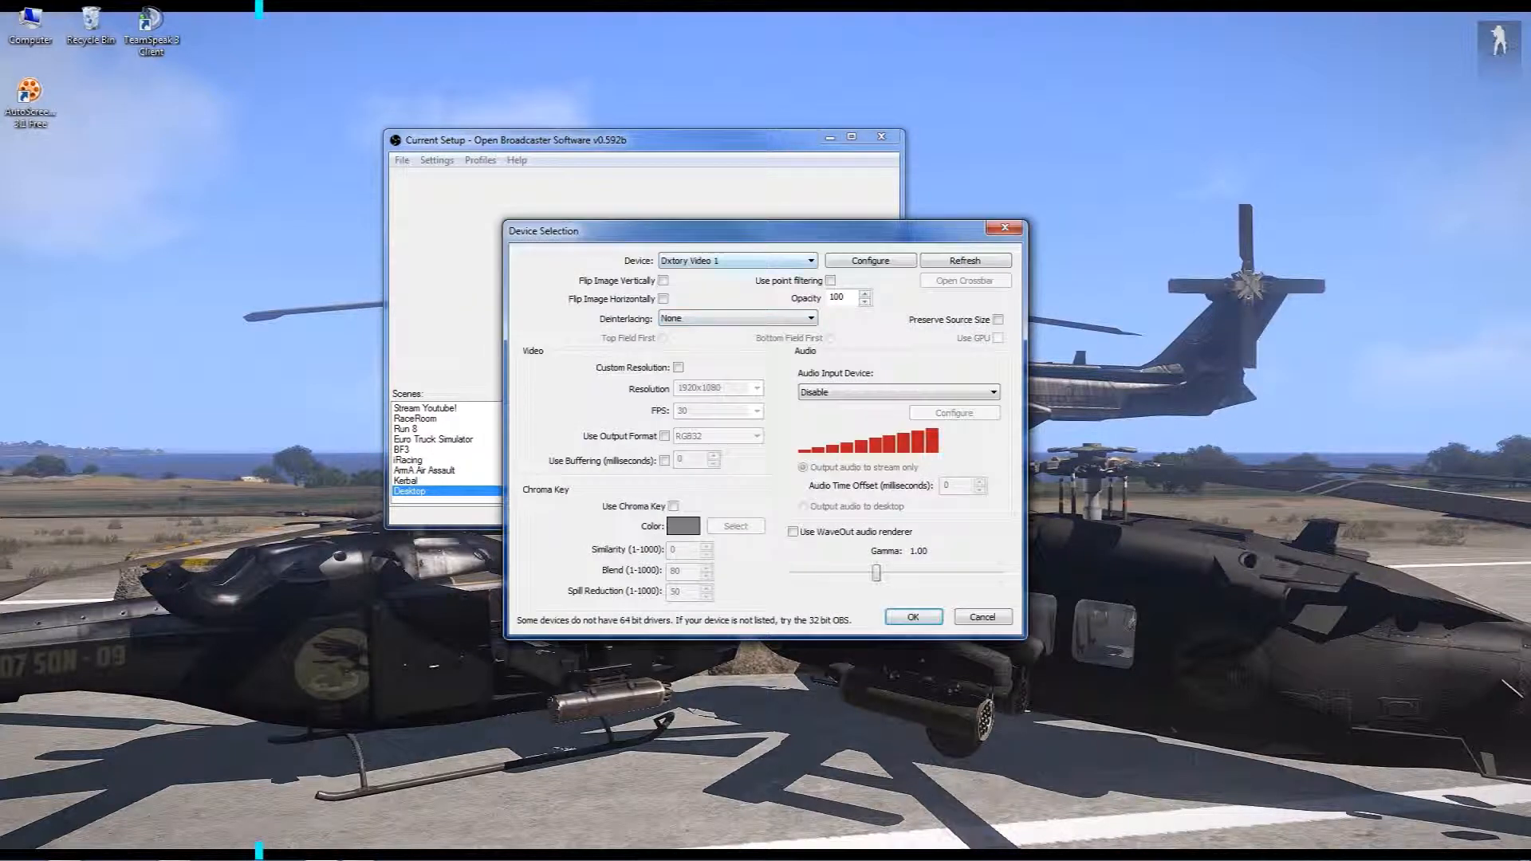
{"action": "left_click", "coordinate": [738, 260]}
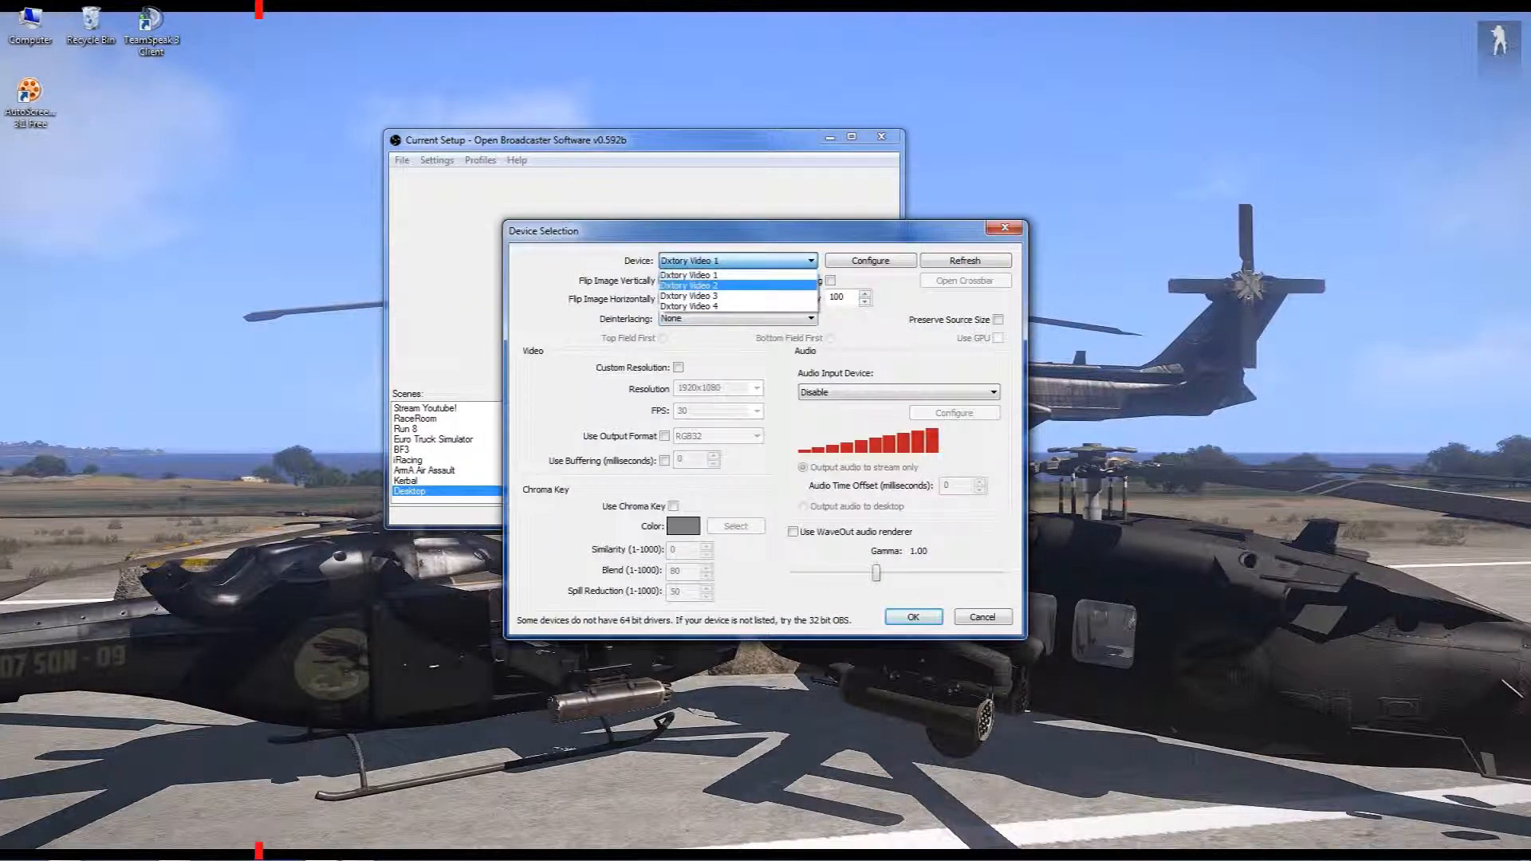
{"action": "left_click", "coordinate": [737, 274]}
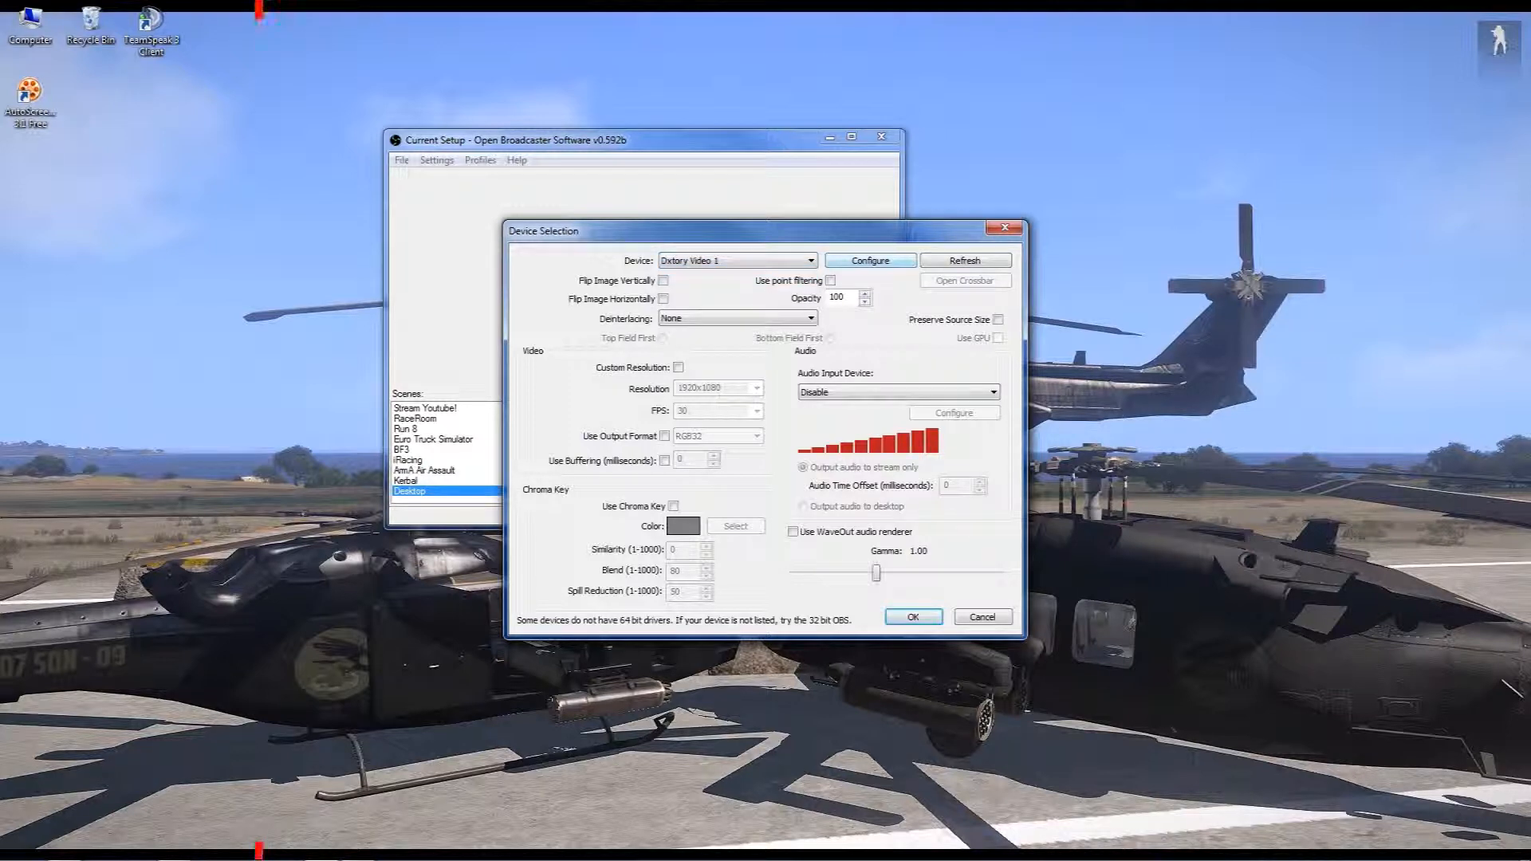
{"action": "left_click", "coordinate": [1005, 228]}
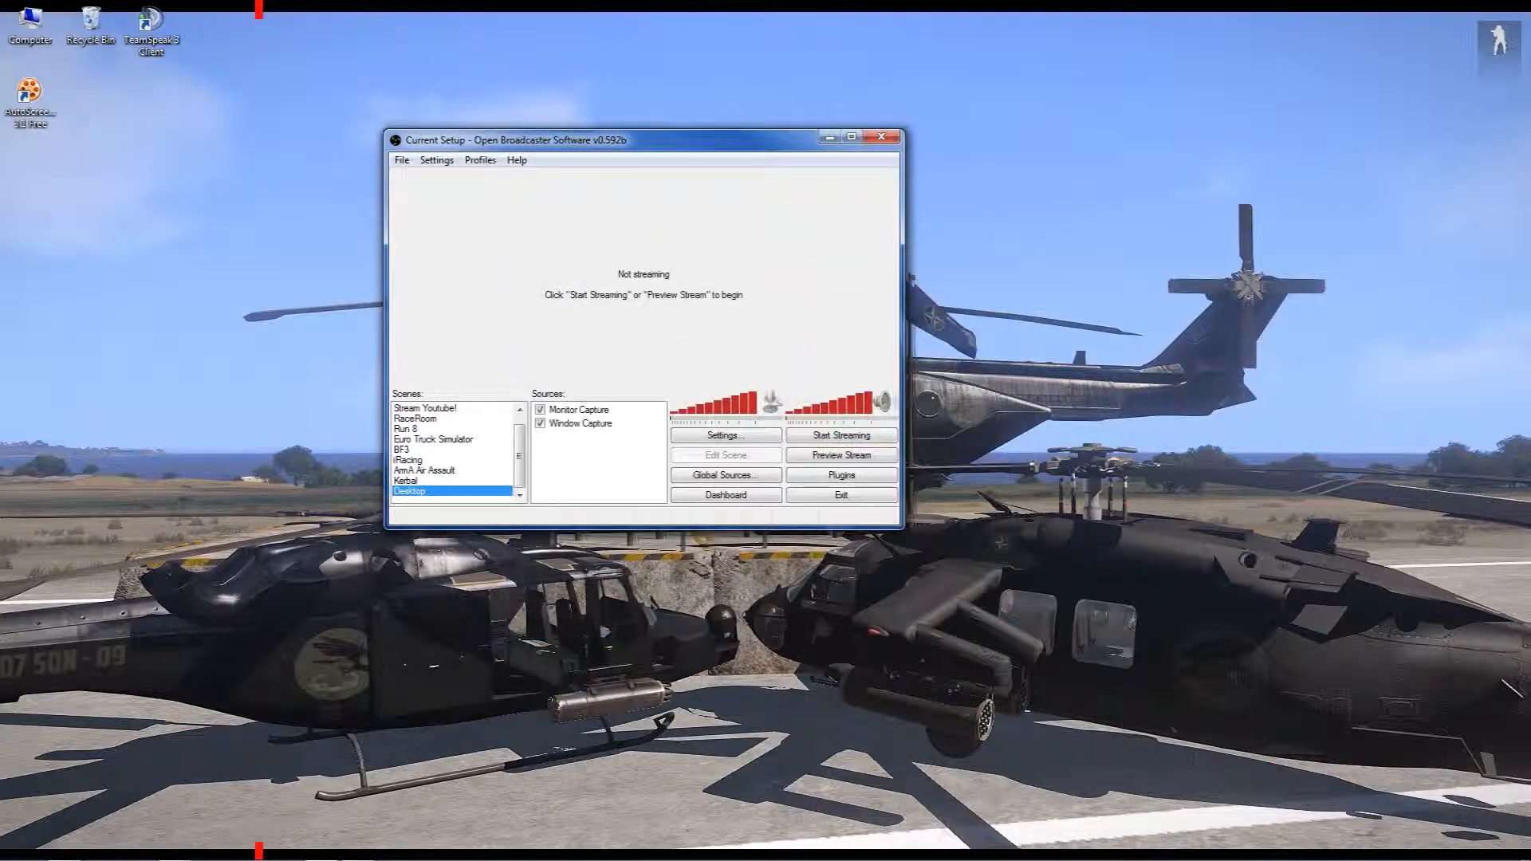
Examine the applications offered for a new Game Capture source, and close without adding it
{"action": "right_click", "coordinate": [596, 447]}
{"action": "mouse_move", "coordinate": [666, 455]}
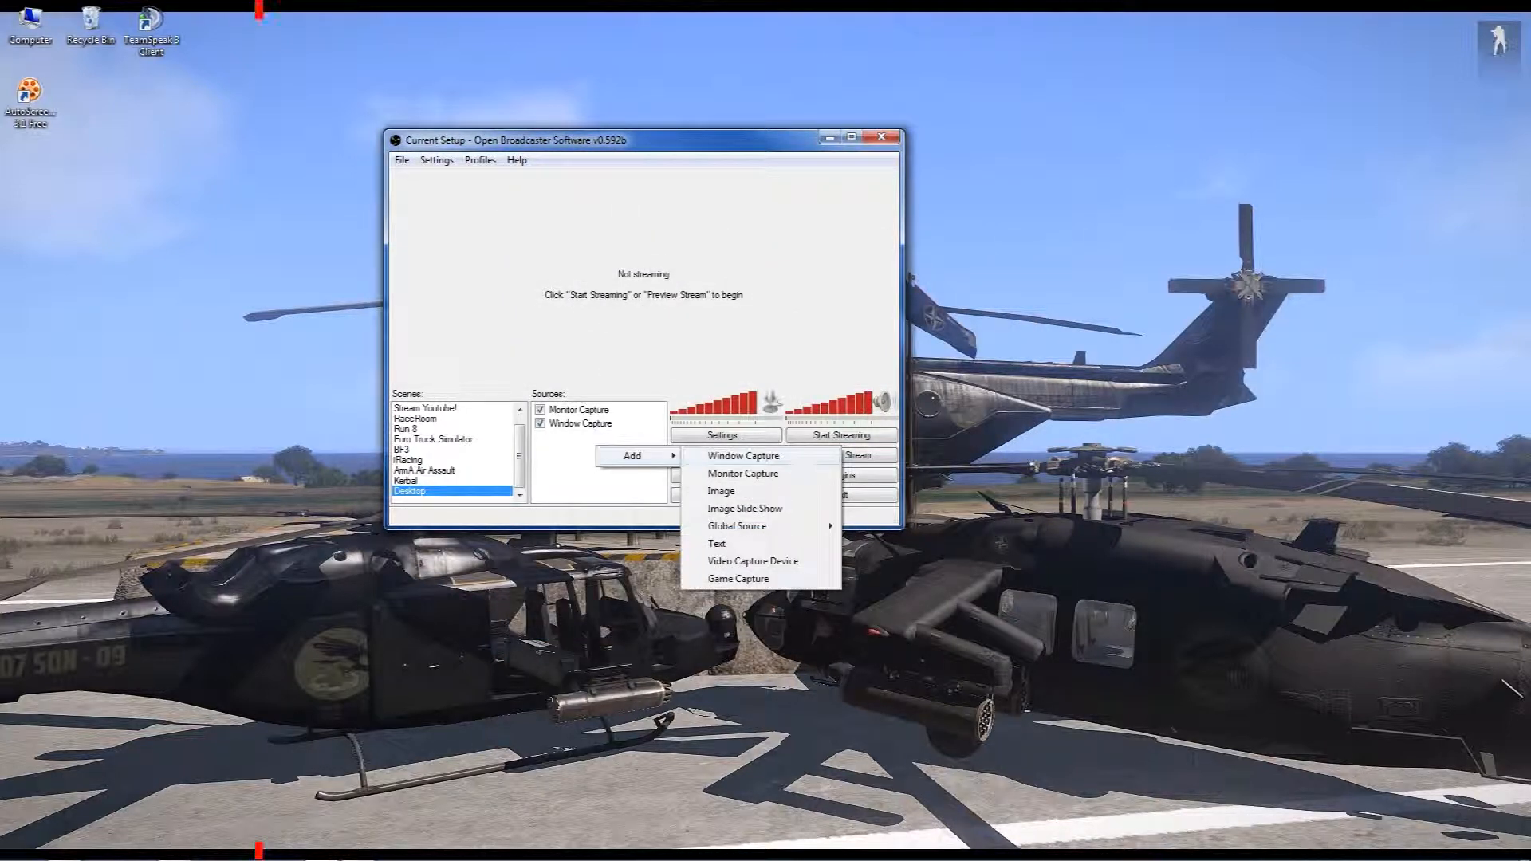
{"action": "left_click", "coordinate": [724, 580]}
{"action": "left_click", "coordinate": [822, 454]}
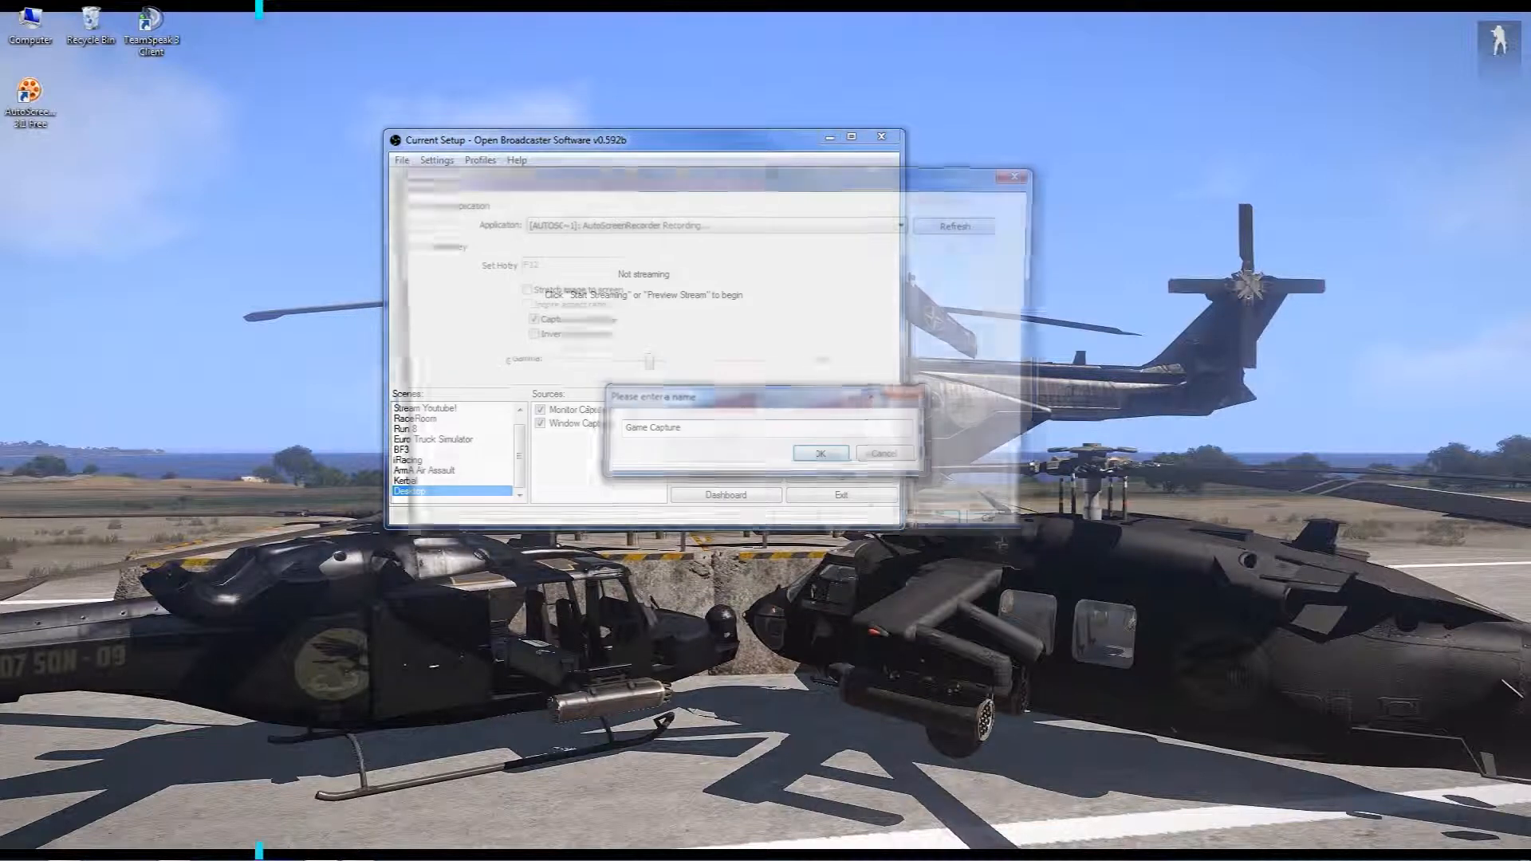
{"action": "left_click", "coordinate": [906, 223]}
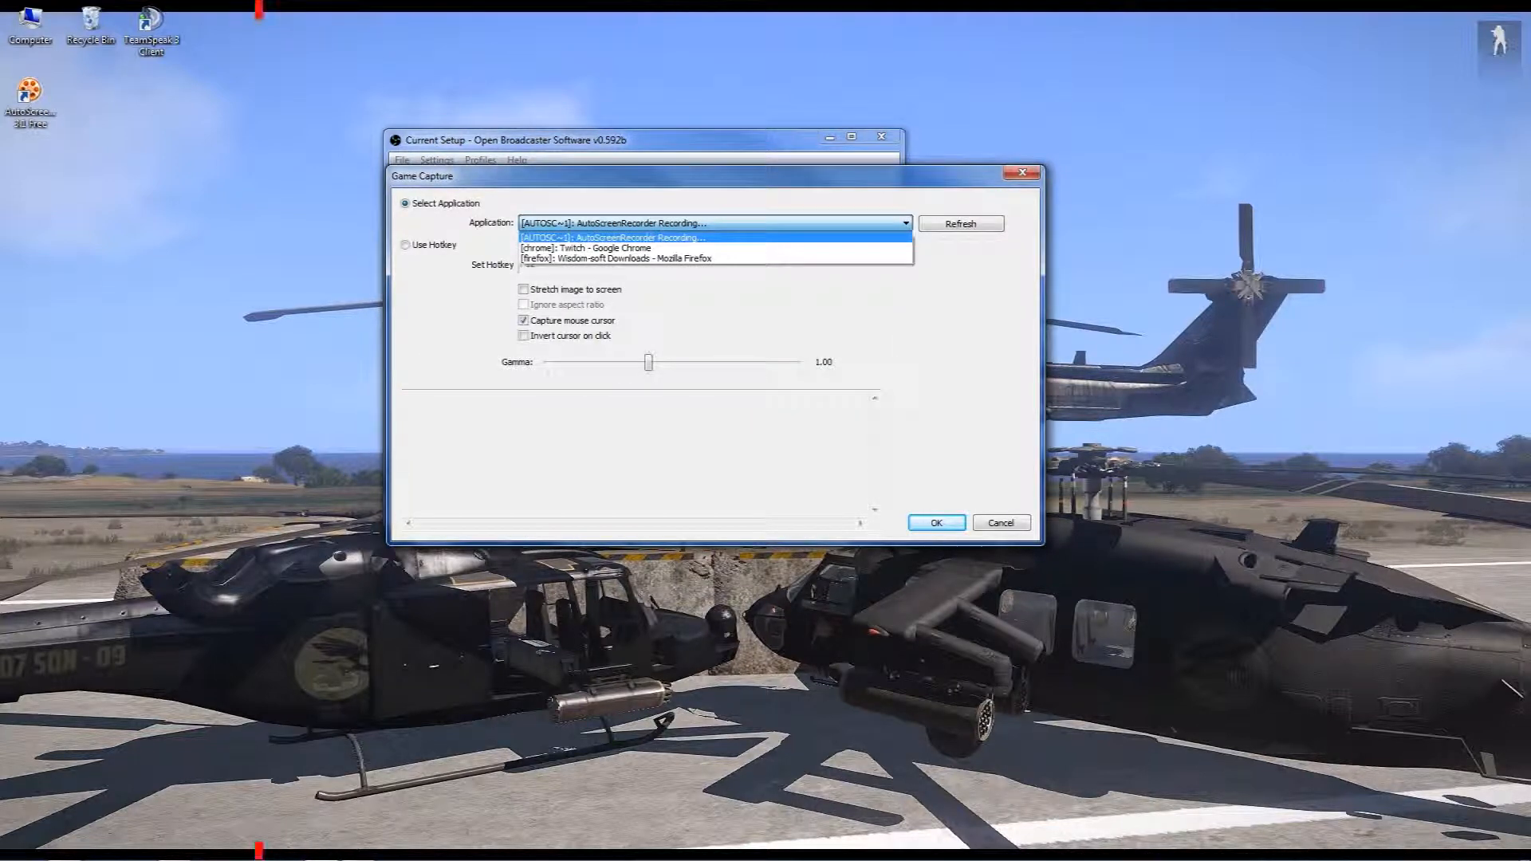
{"action": "left_click", "coordinate": [715, 238]}
{"action": "left_click", "coordinate": [1023, 174]}
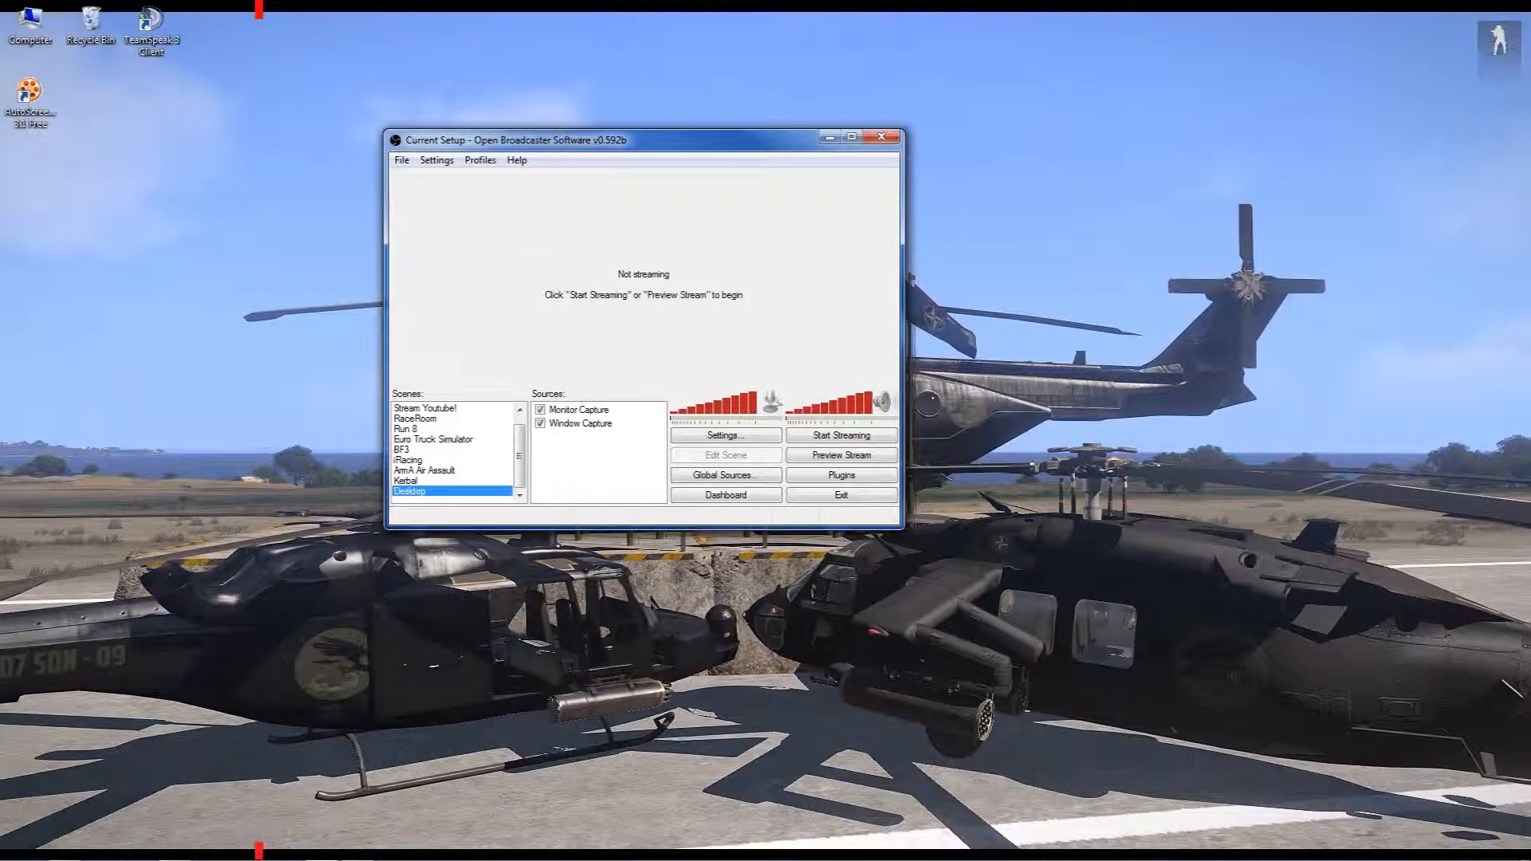
{"action": "right_click", "coordinate": [322, 848]}
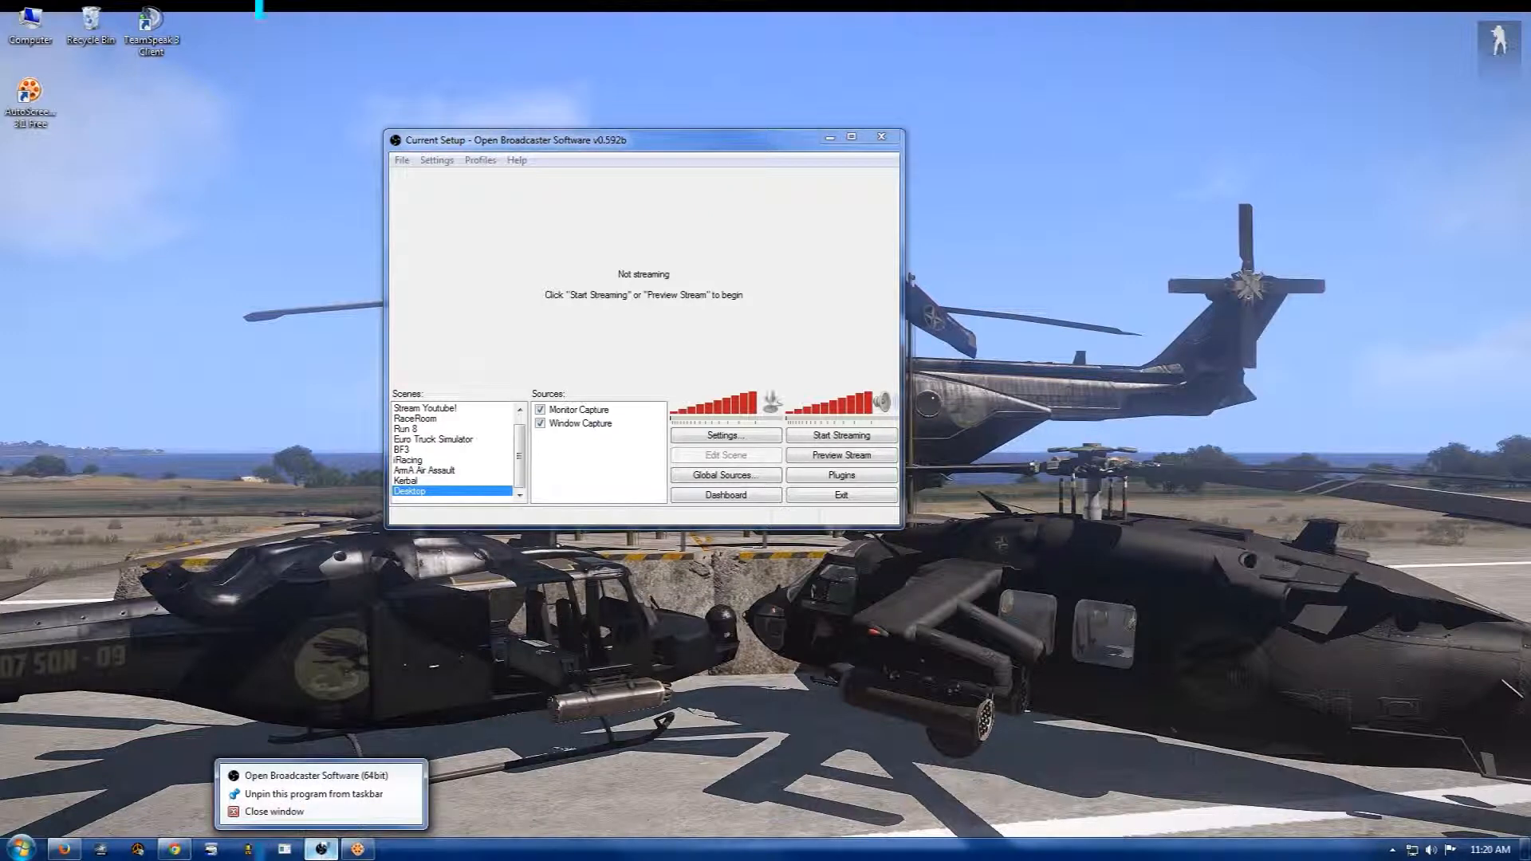
{"action": "right_click", "coordinate": [320, 777]}
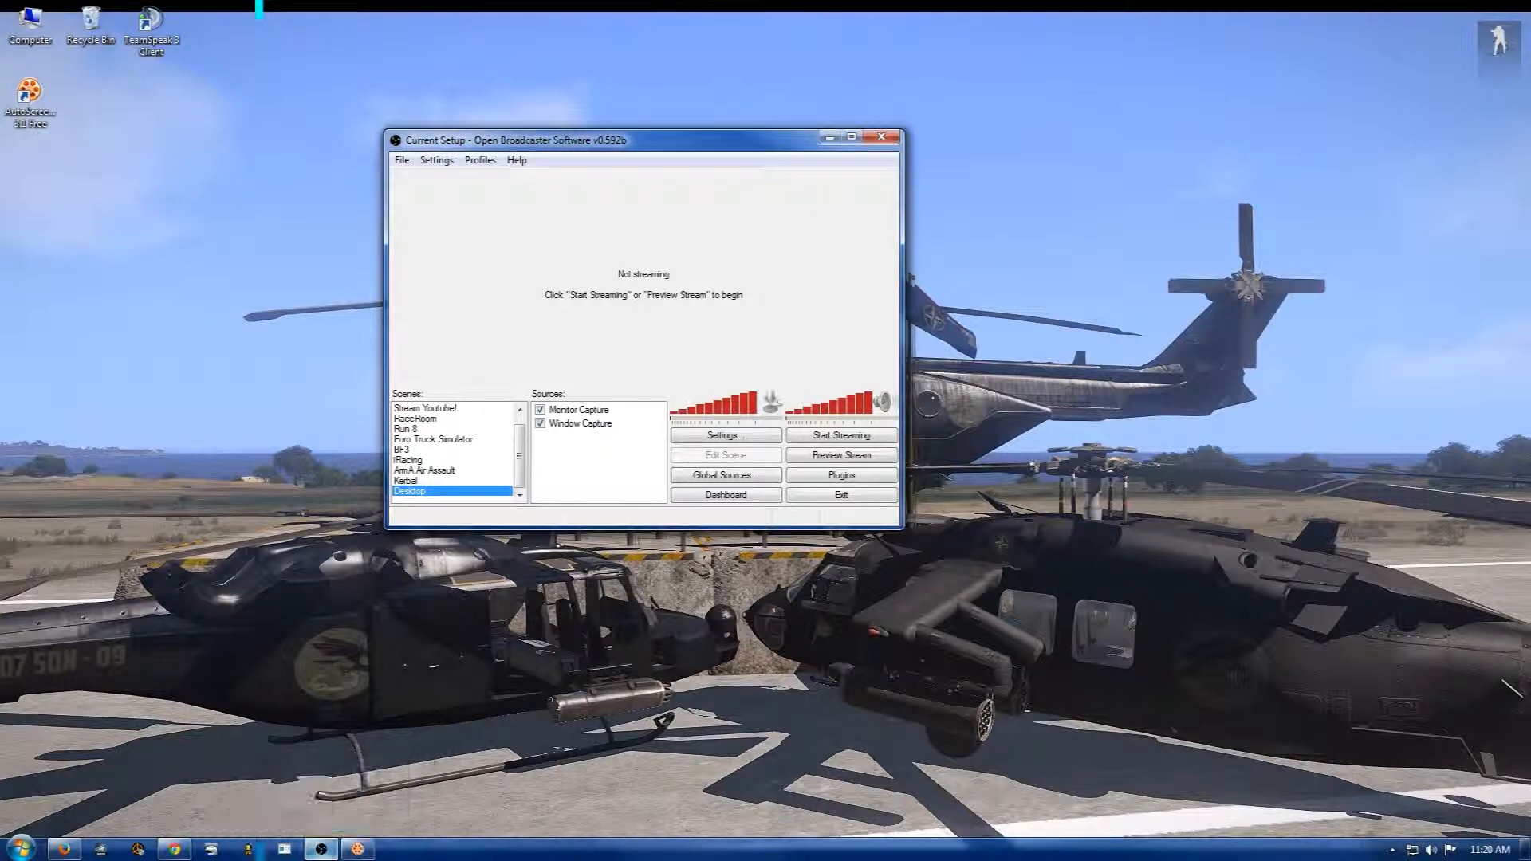
Add a Game Capture source with the default name to the Desktop scene, choosing Twitch - Google Chrome but switching the capture to hotkey F12
{"action": "right_click", "coordinate": [587, 439]}
{"action": "mouse_move", "coordinate": [622, 450]}
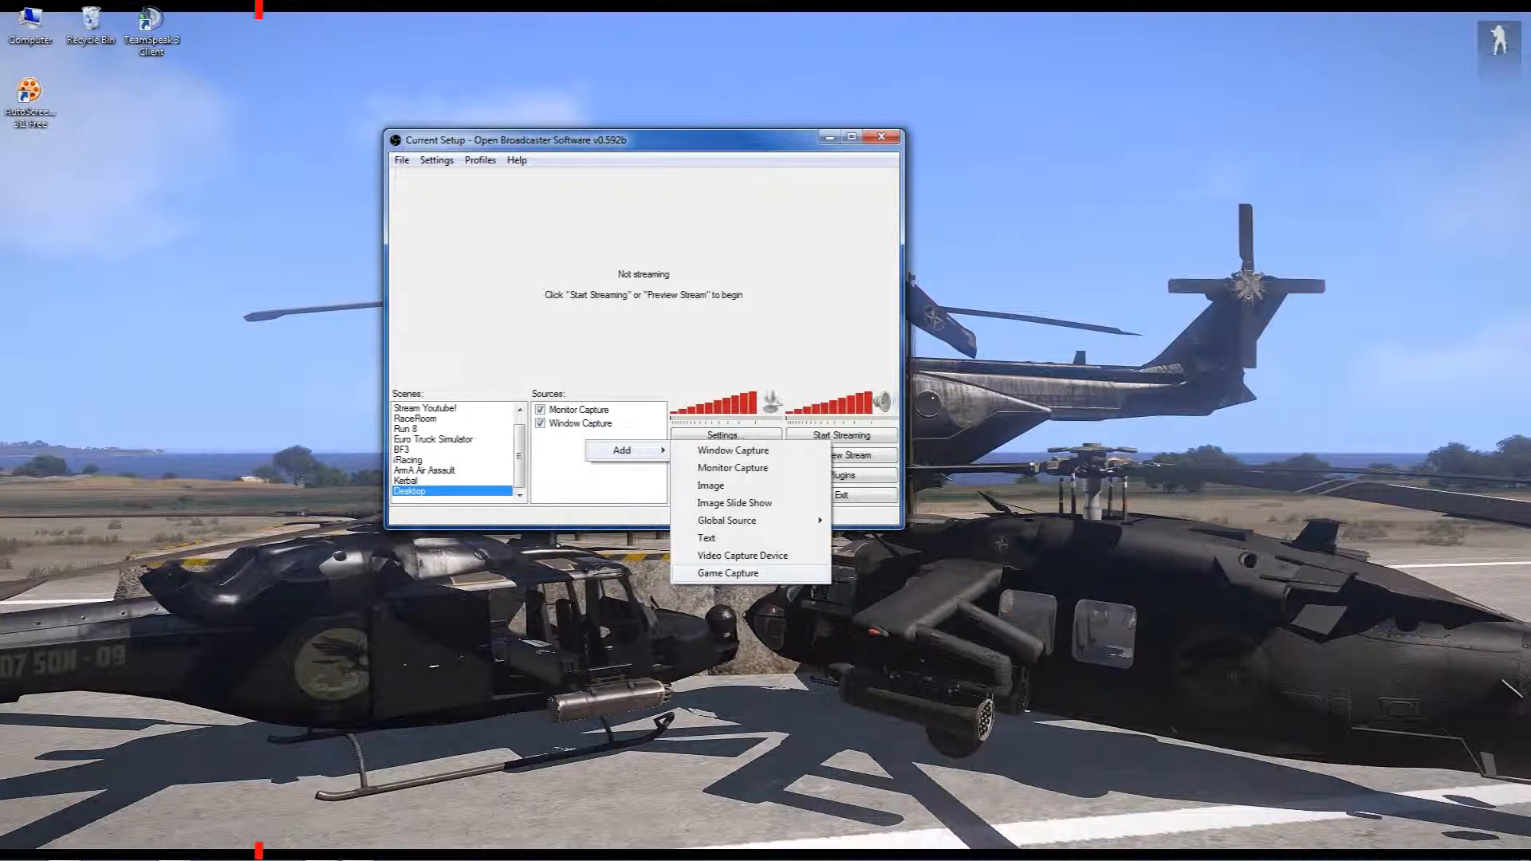
{"action": "left_click", "coordinate": [728, 573]}
{"action": "left_click", "coordinate": [821, 453]}
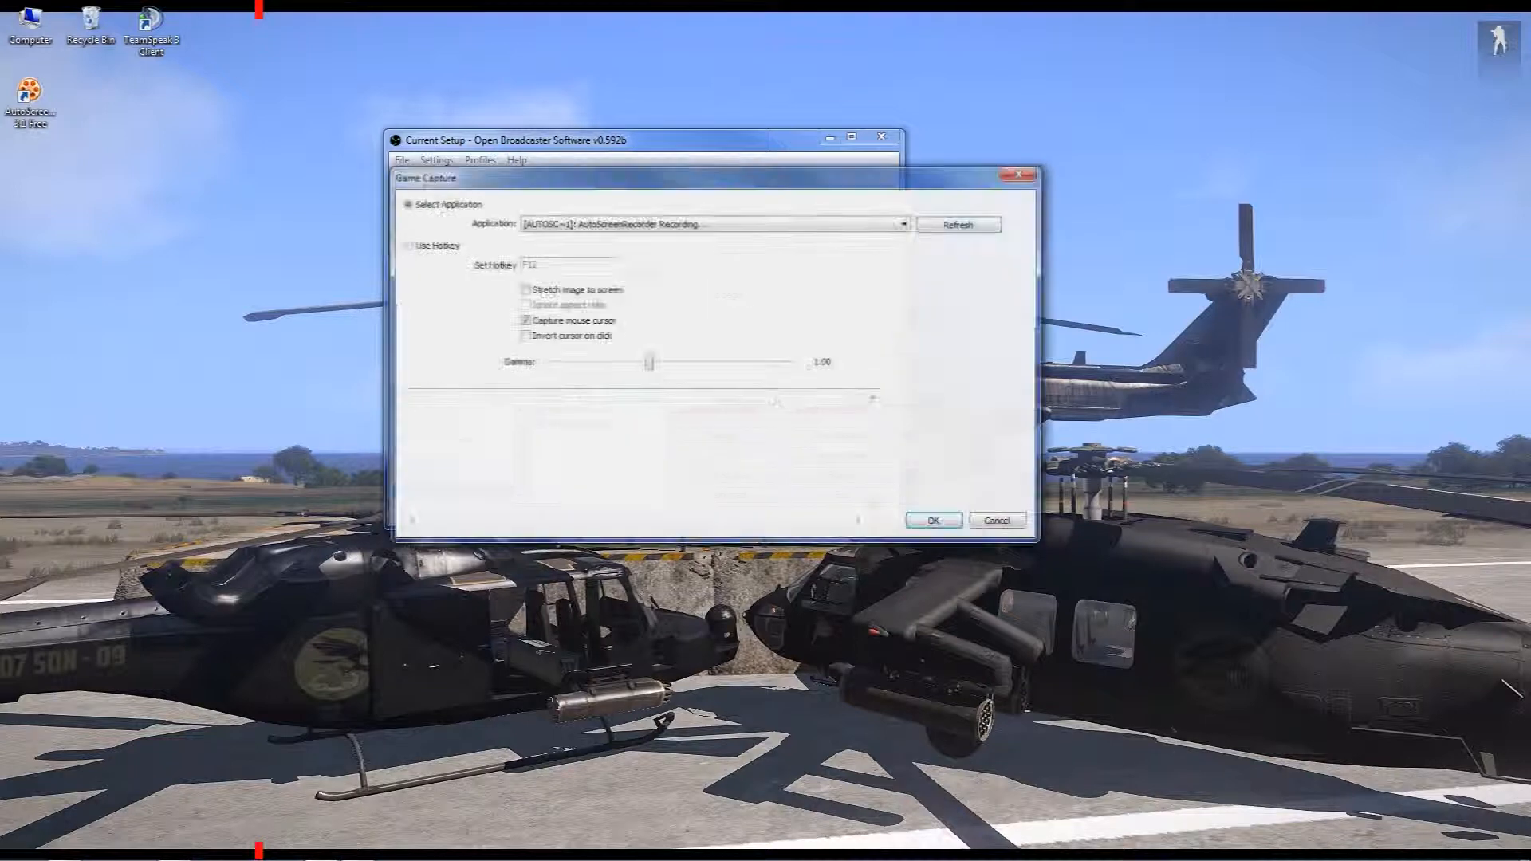
{"action": "left_click", "coordinate": [906, 224]}
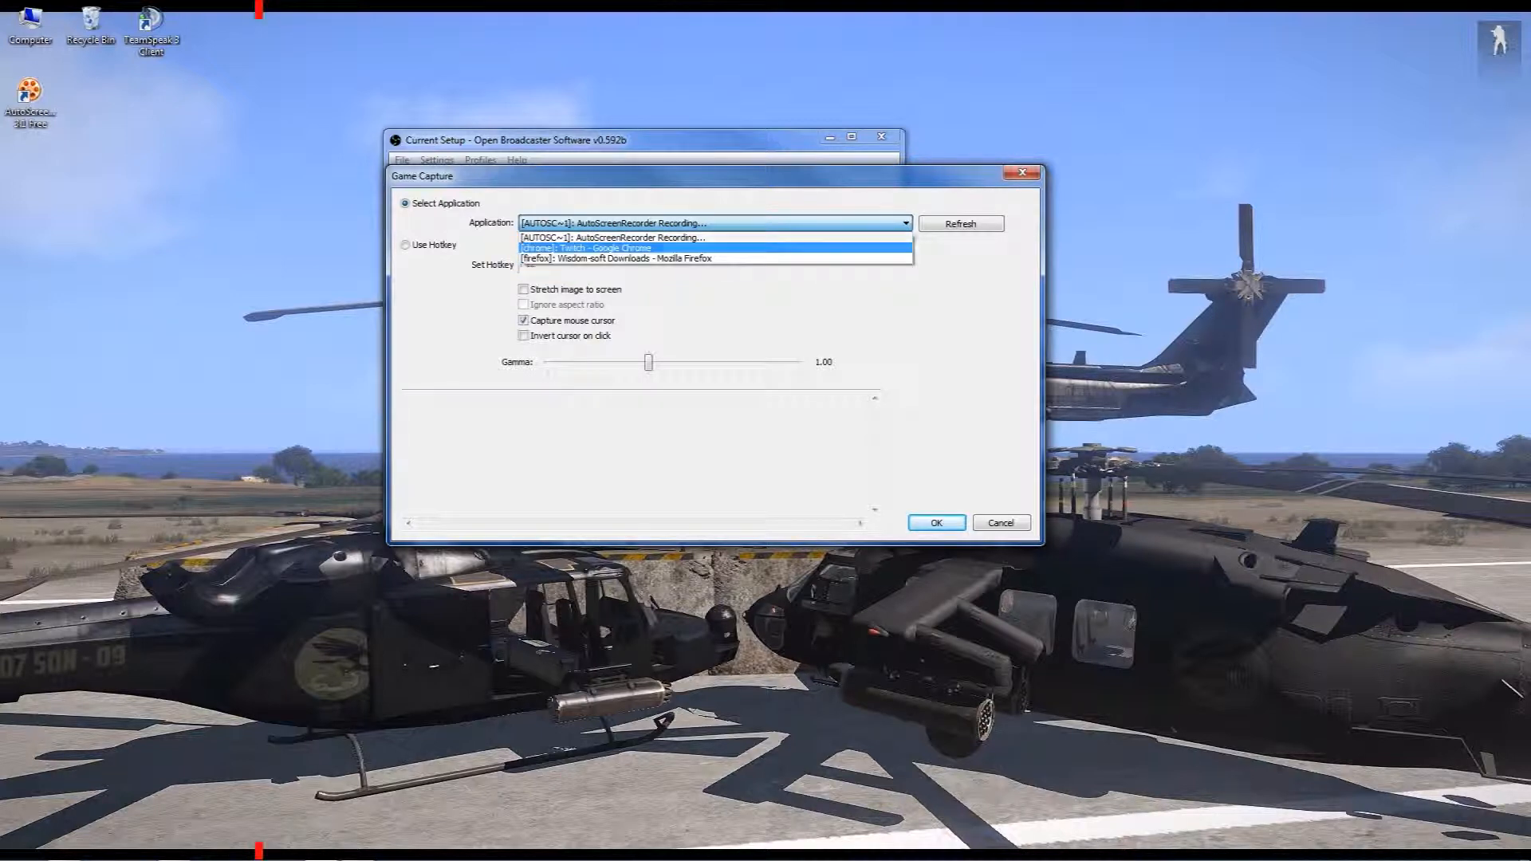
{"action": "left_click", "coordinate": [607, 248]}
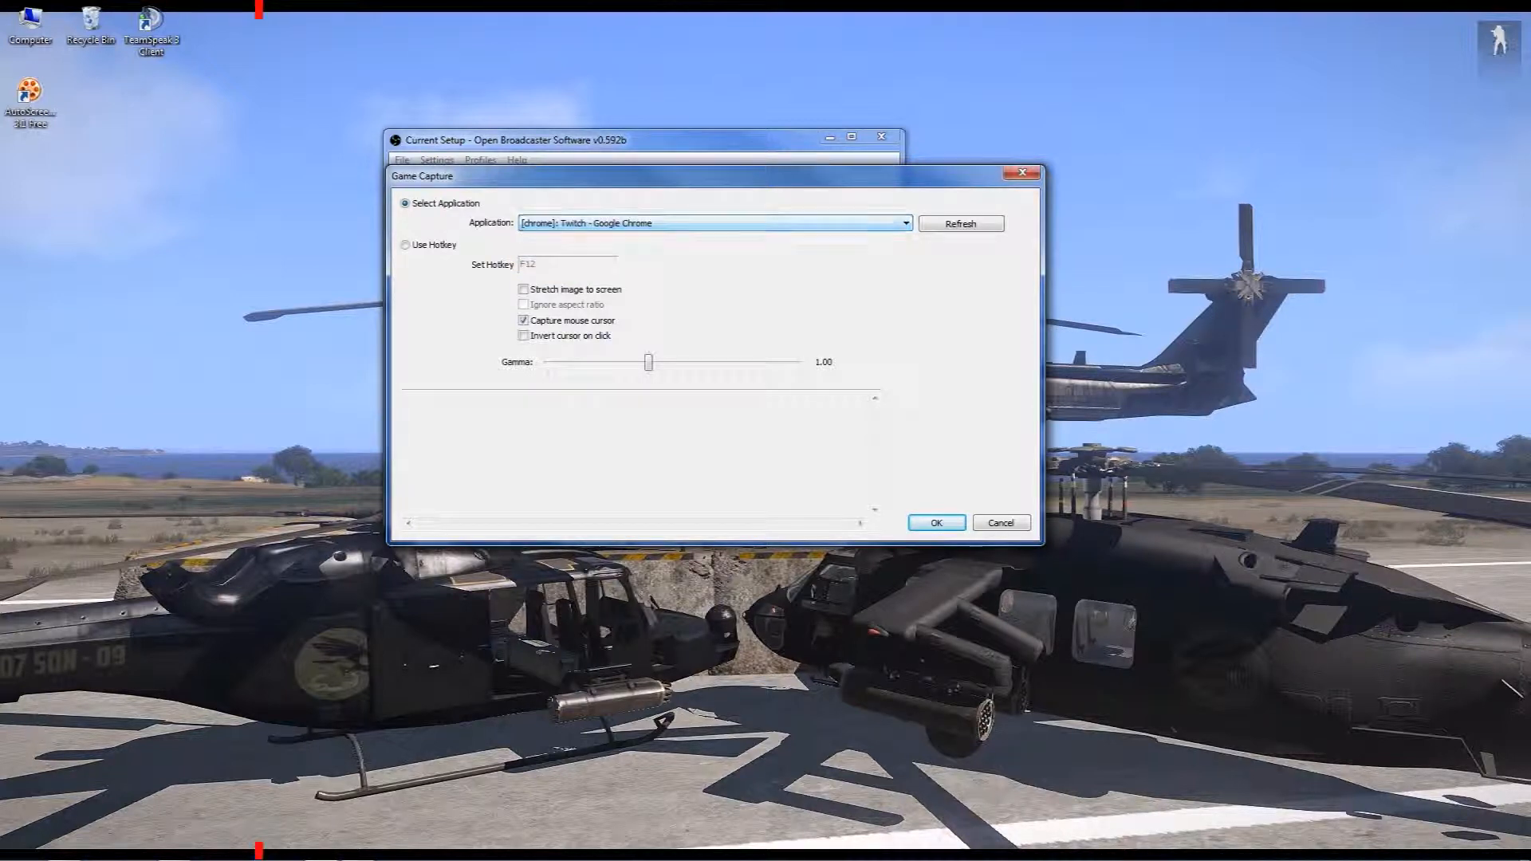
{"action": "left_click", "coordinate": [406, 245]}
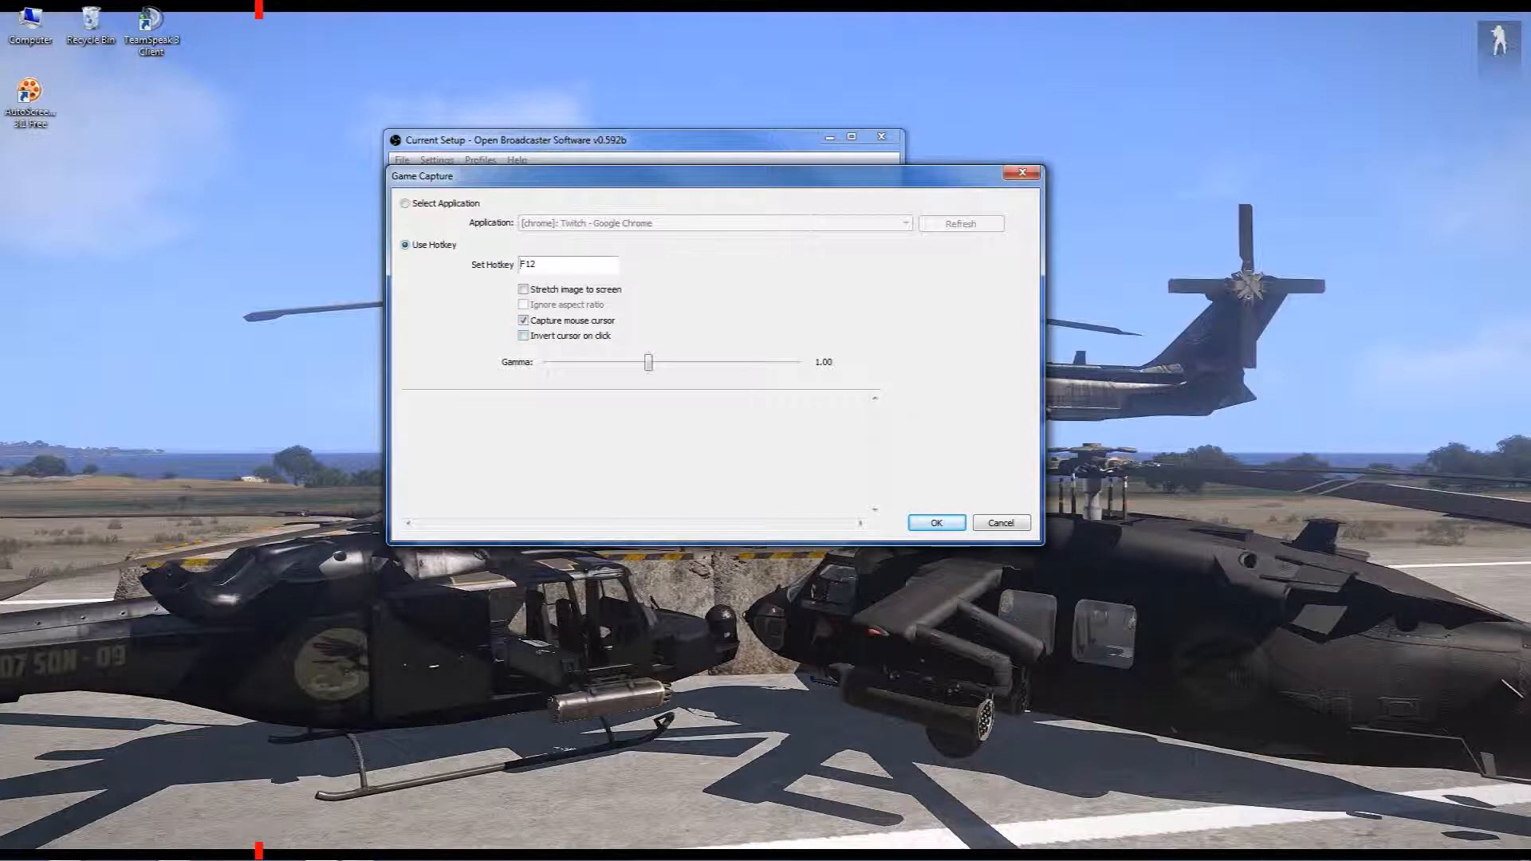
{"action": "left_click", "coordinate": [926, 526]}
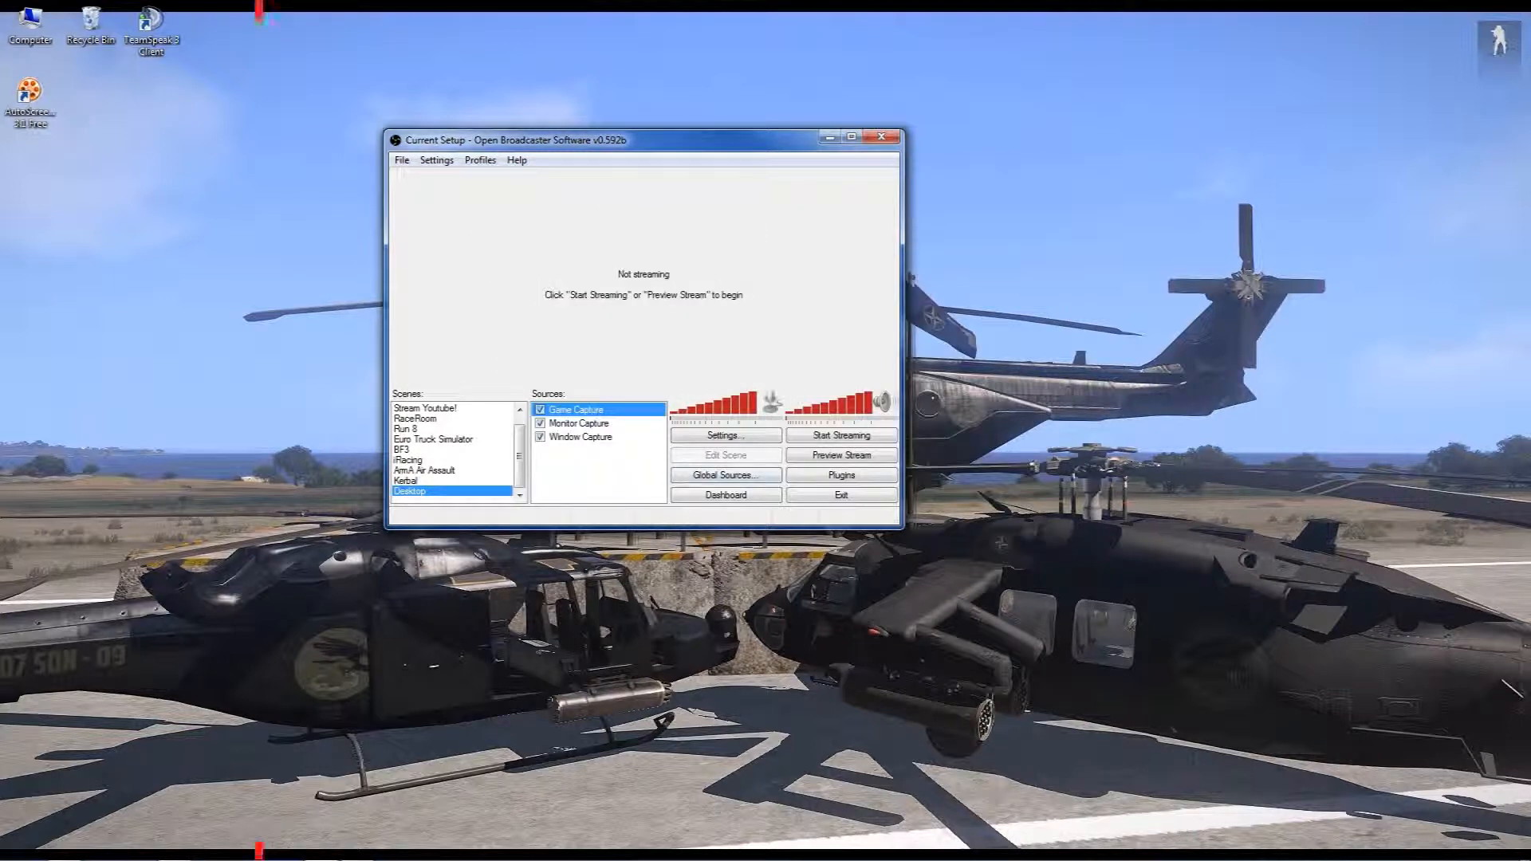
{"action": "left_click", "coordinate": [603, 472]}
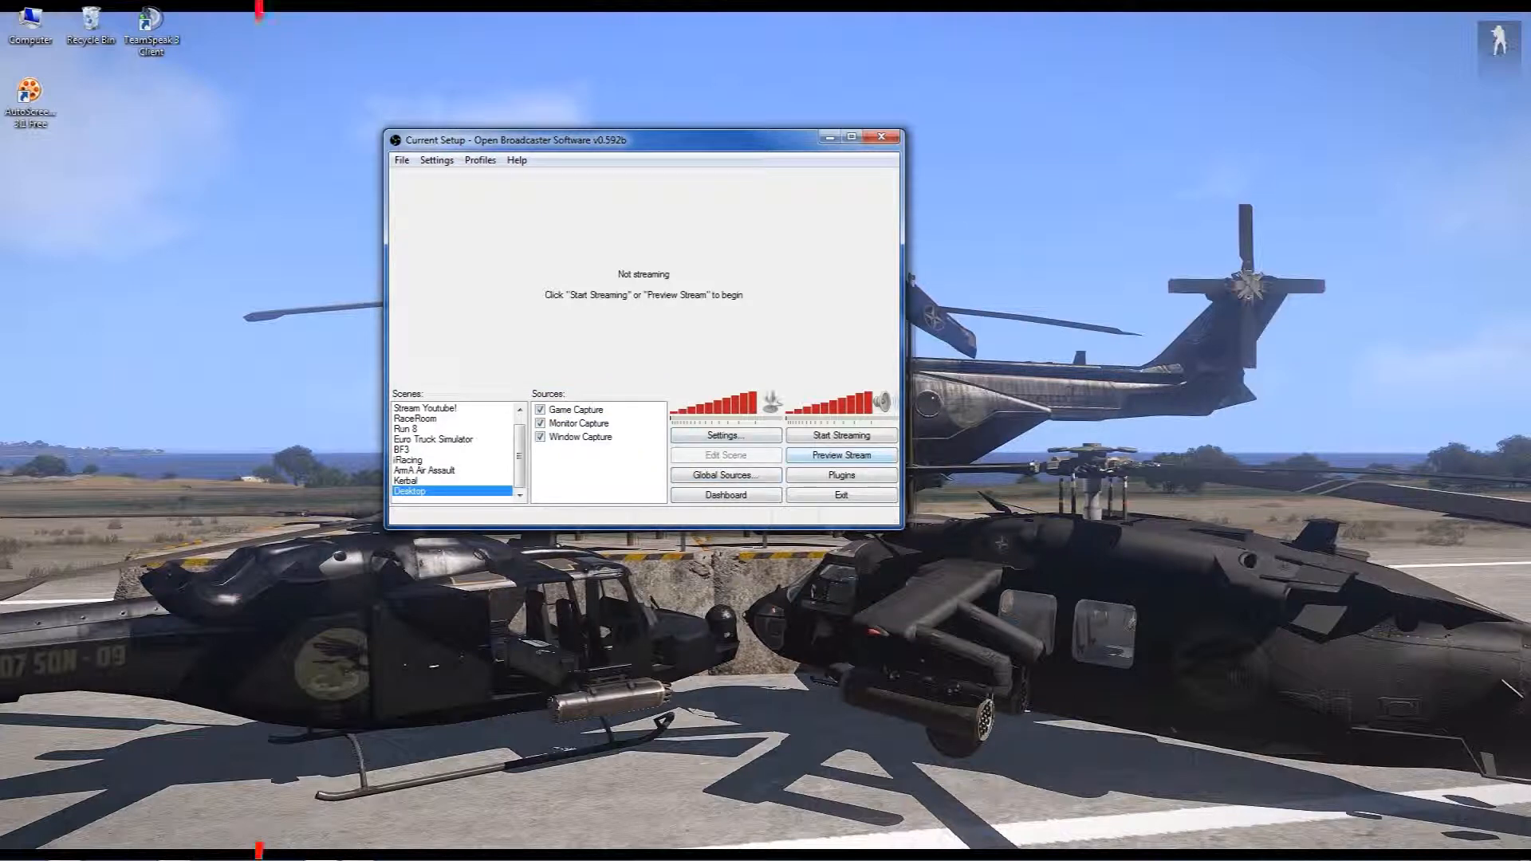
Preview the stream in scene-editing mode, align Game Capture with the frame's right edge and move Window Capture to fill the frame
{"action": "left_click", "coordinate": [841, 454]}
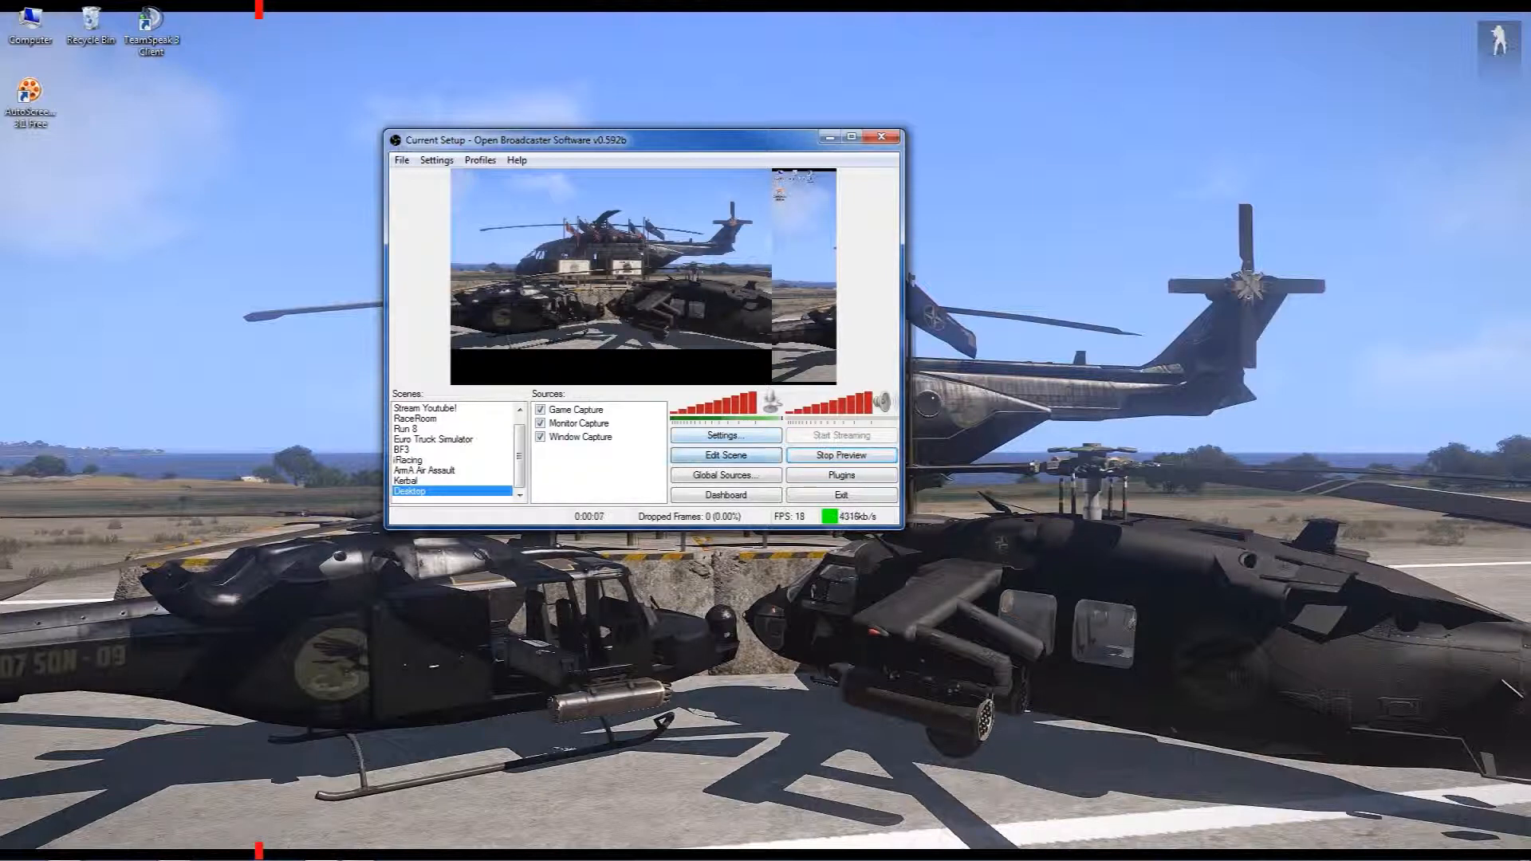
{"action": "left_click", "coordinate": [575, 410]}
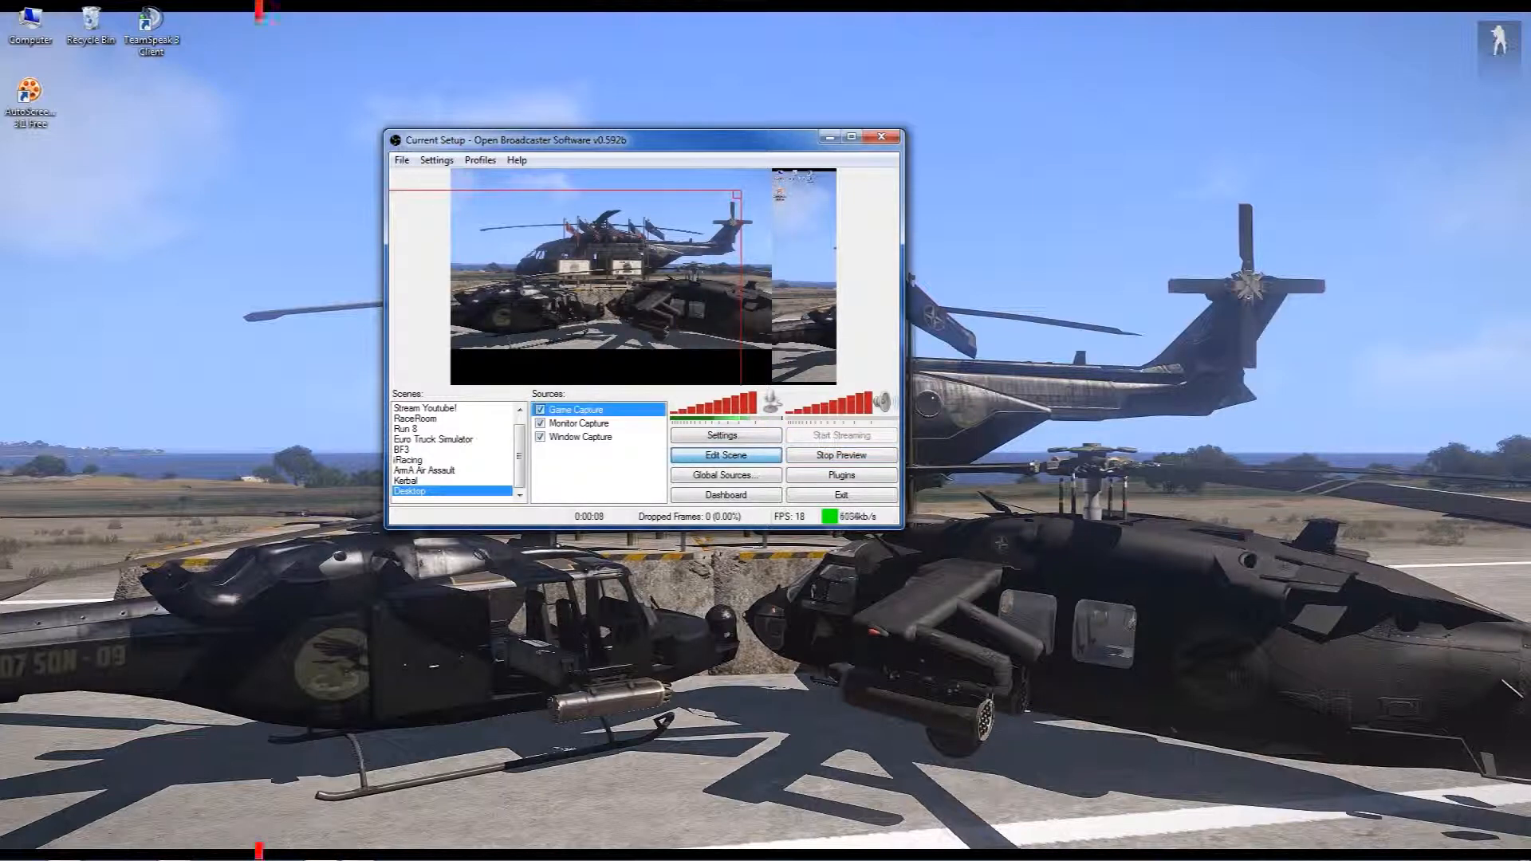
{"action": "left_click_drag", "start_coordinate": [611, 279], "coordinate": [704, 258]}
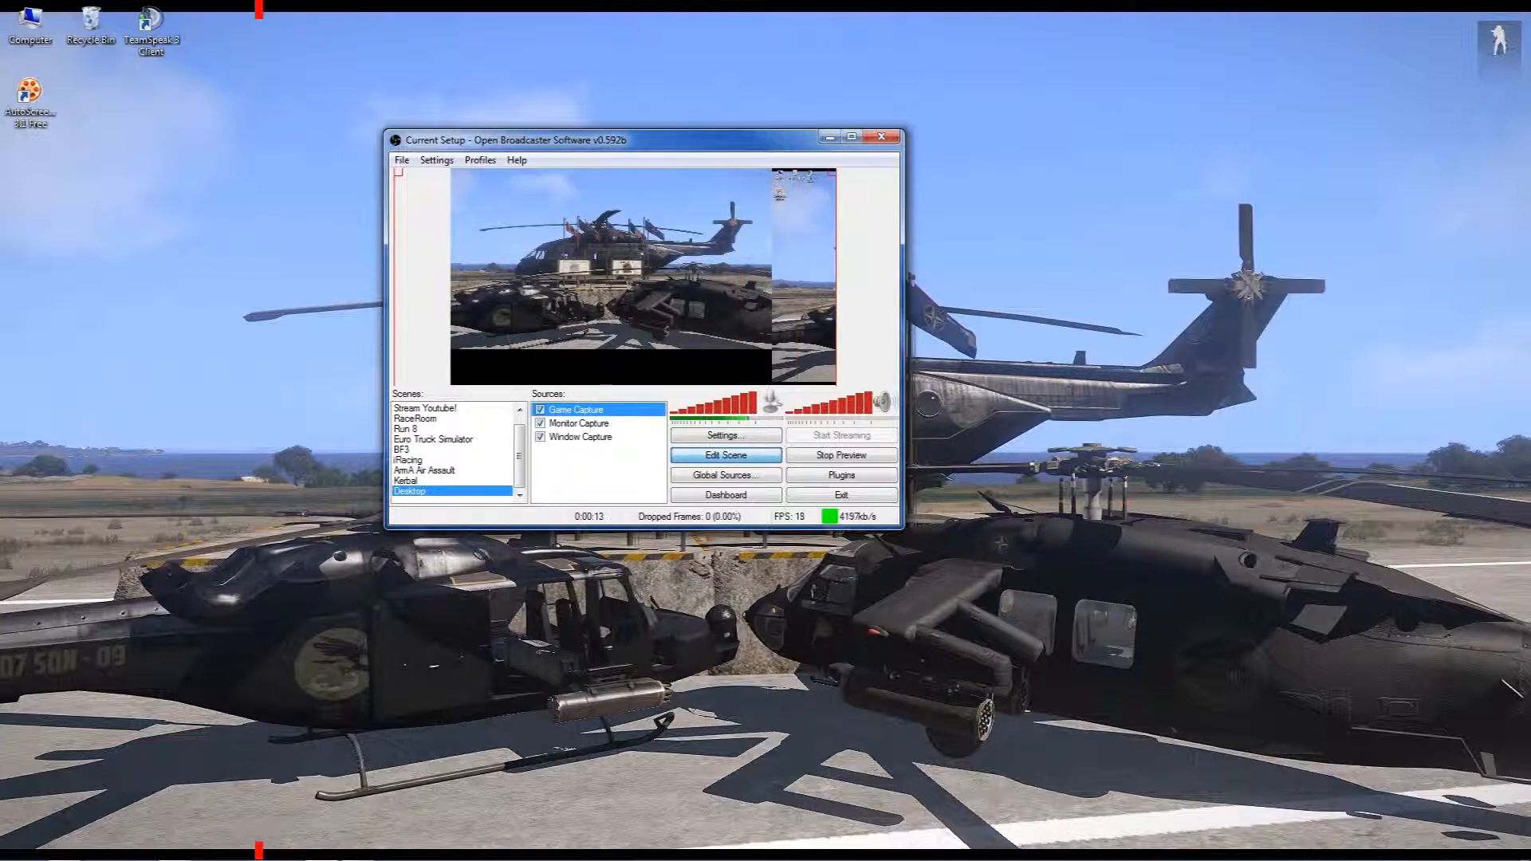
{"action": "left_click", "coordinate": [581, 437]}
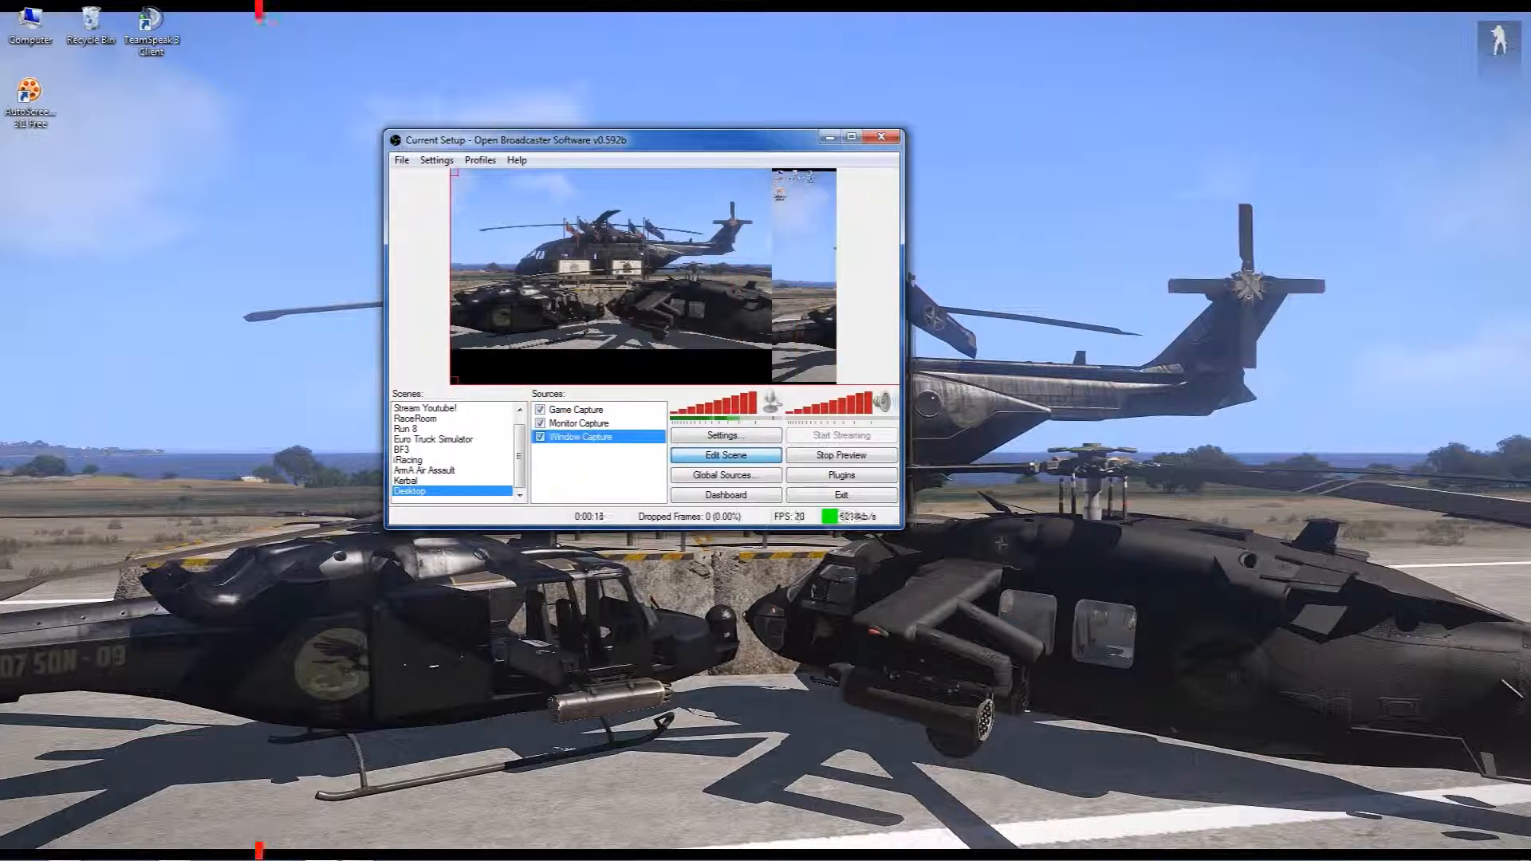
{"action": "left_click_drag", "start_coordinate": [709, 271], "coordinate": [389, 271]}
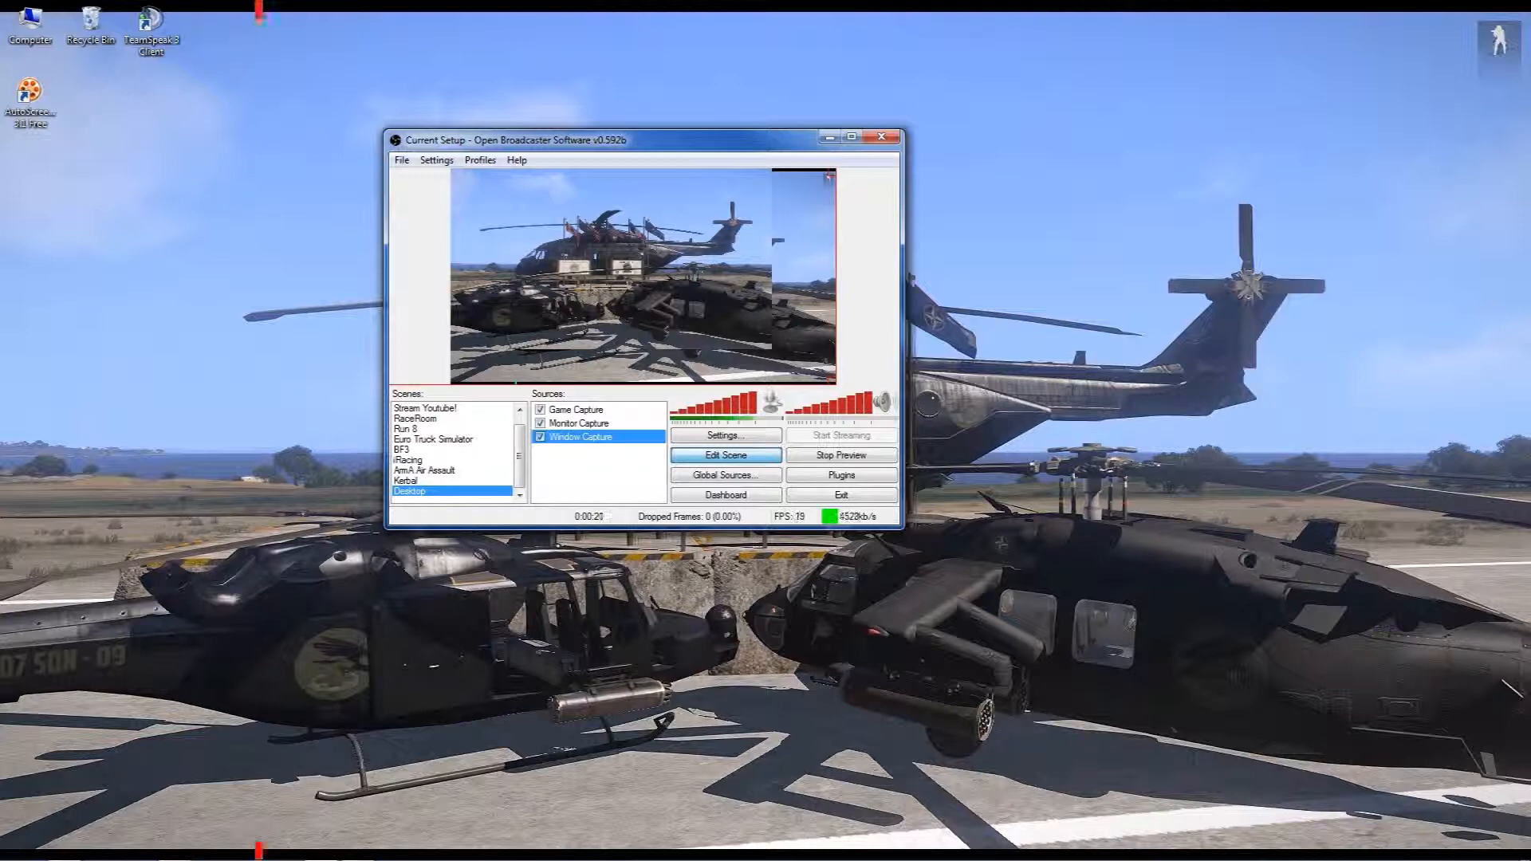
Remove the Monitor Capture source from the Desktop scene and confirm the removal
{"action": "left_click", "coordinate": [569, 423]}
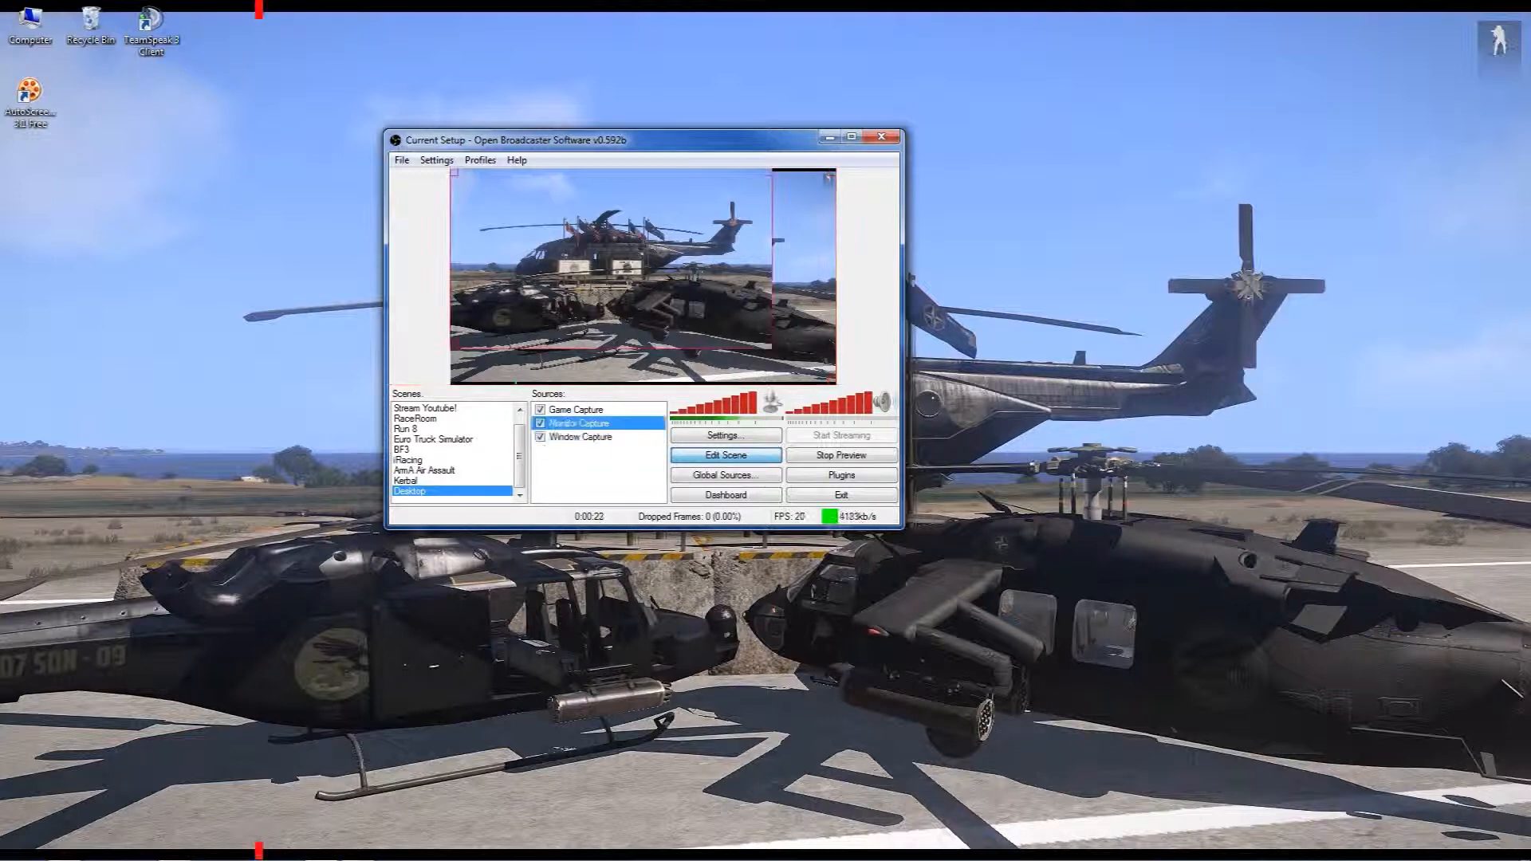
{"action": "right_click", "coordinate": [568, 423]}
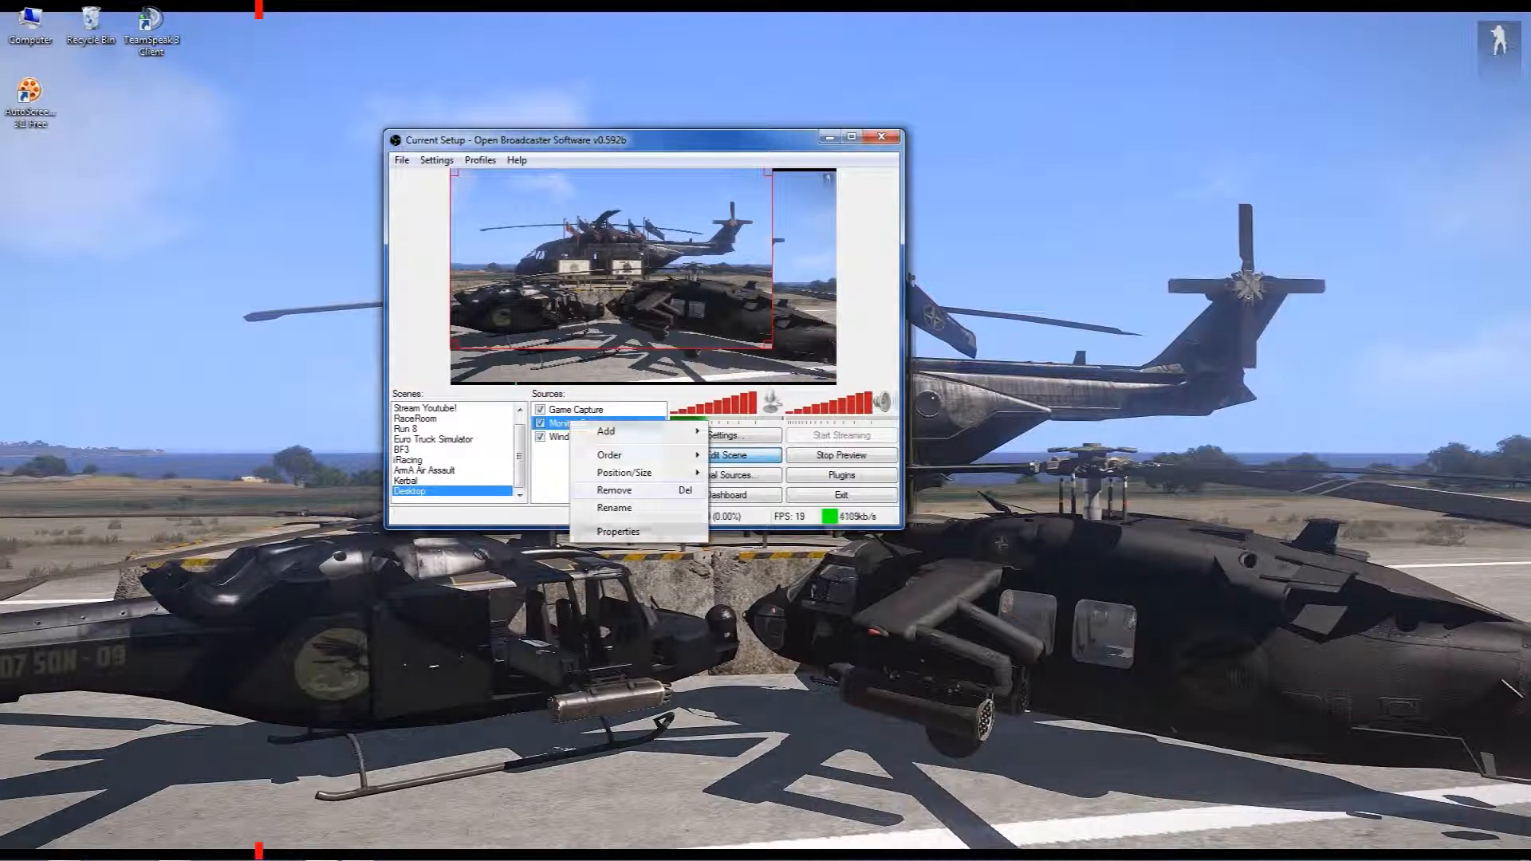
{"action": "left_click", "coordinate": [614, 489]}
{"action": "left_click", "coordinate": [777, 485]}
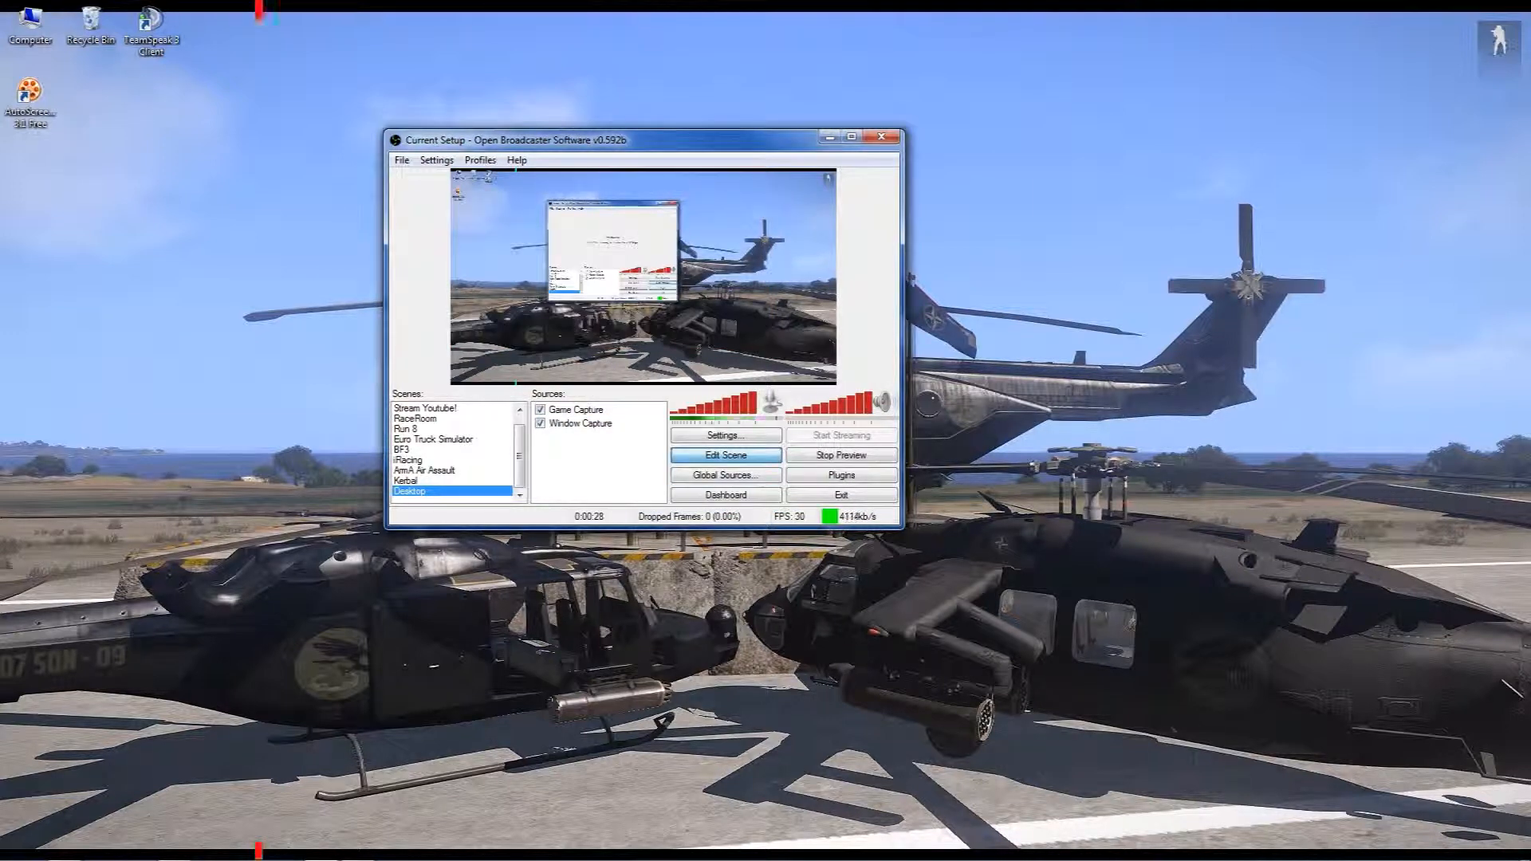
Stop the stream preview and exit the broadcasting program
{"action": "left_click", "coordinate": [842, 454]}
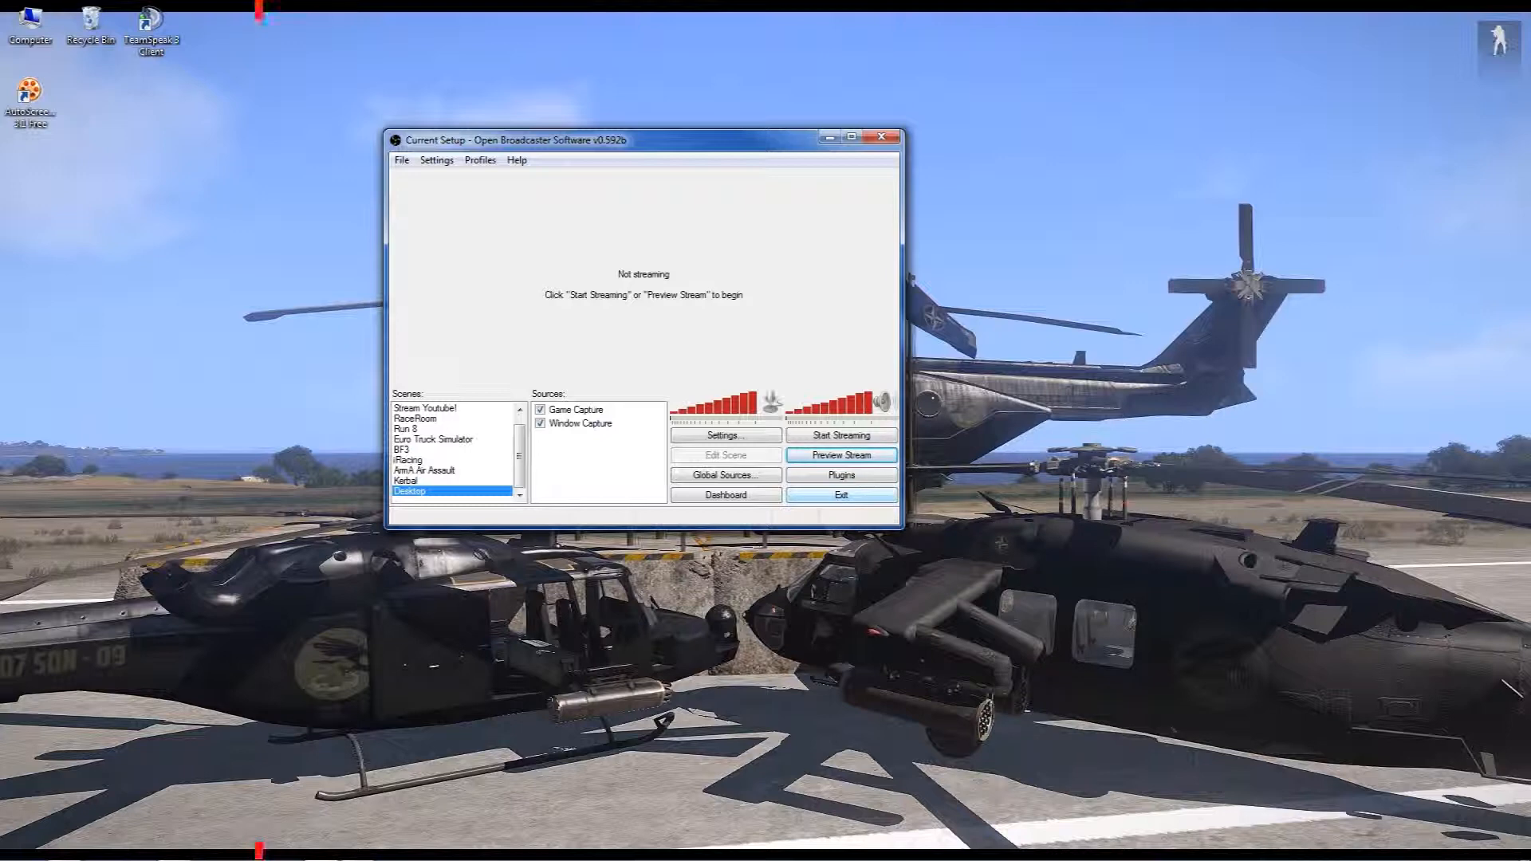
{"action": "left_click", "coordinate": [841, 494]}
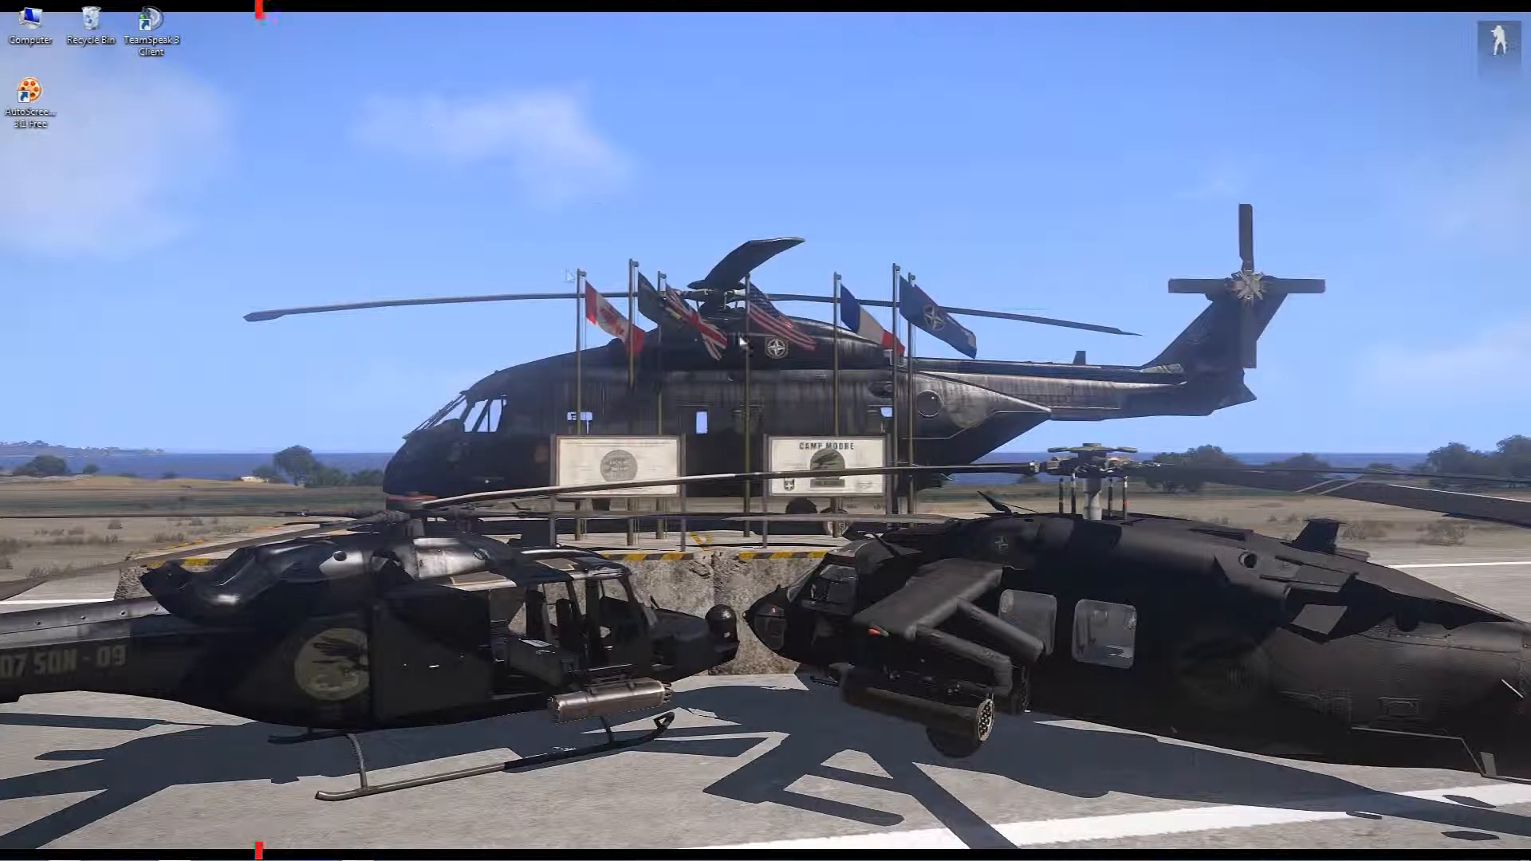